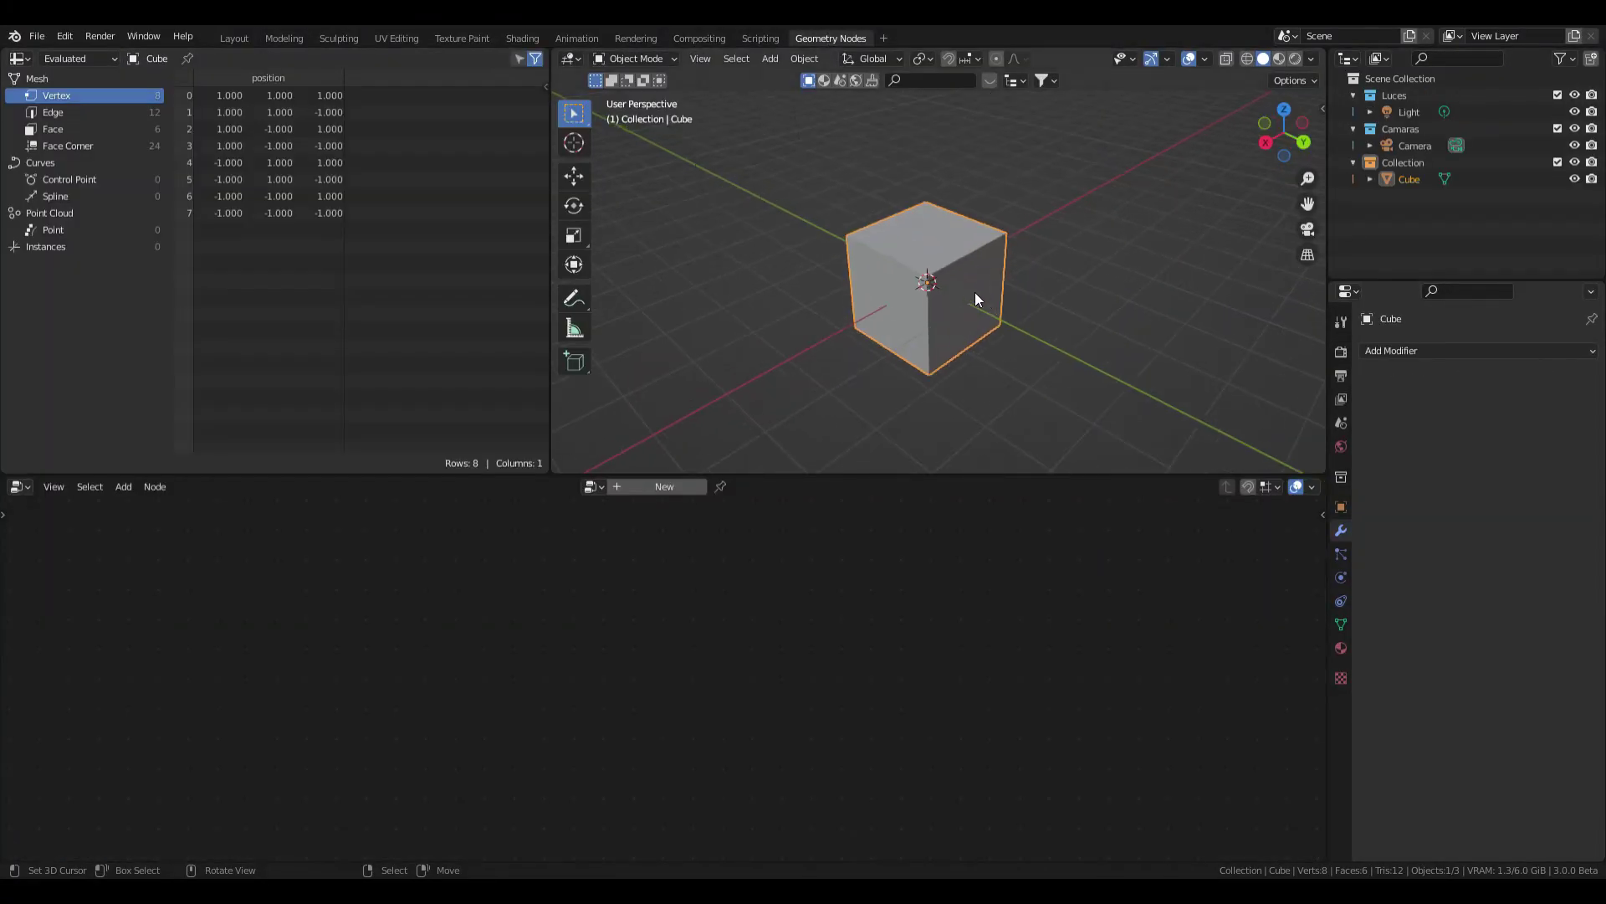
Create a new geometry node tree on the cube, move Group Input away and cut its link to Group Output
click(670, 486)
middle_drag(690, 699, 767, 636)
drag(554, 651, 274, 639)
ctrl+right_drag(535, 593, 543, 691)
scroll(542, 699, down, 1)
middle_drag(610, 715, 642, 668)
scroll(606, 664, up, 2)
Add a String to Curves node and connect its Curves output to the Group Output's Geometry socket
key(shift+a)
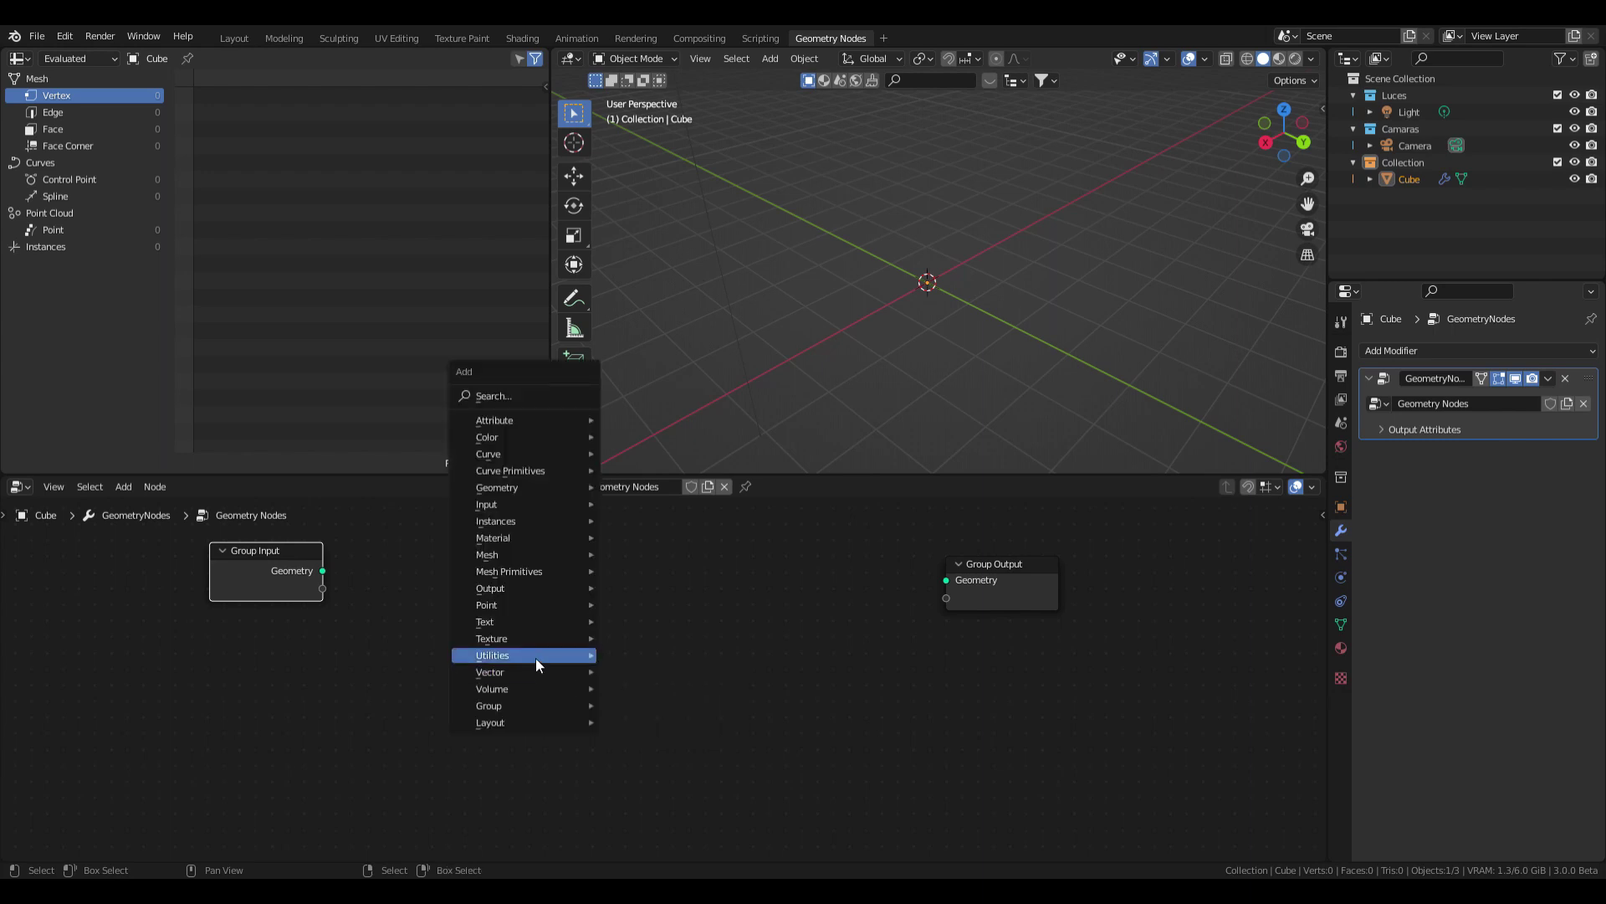
mouse_move(514, 626)
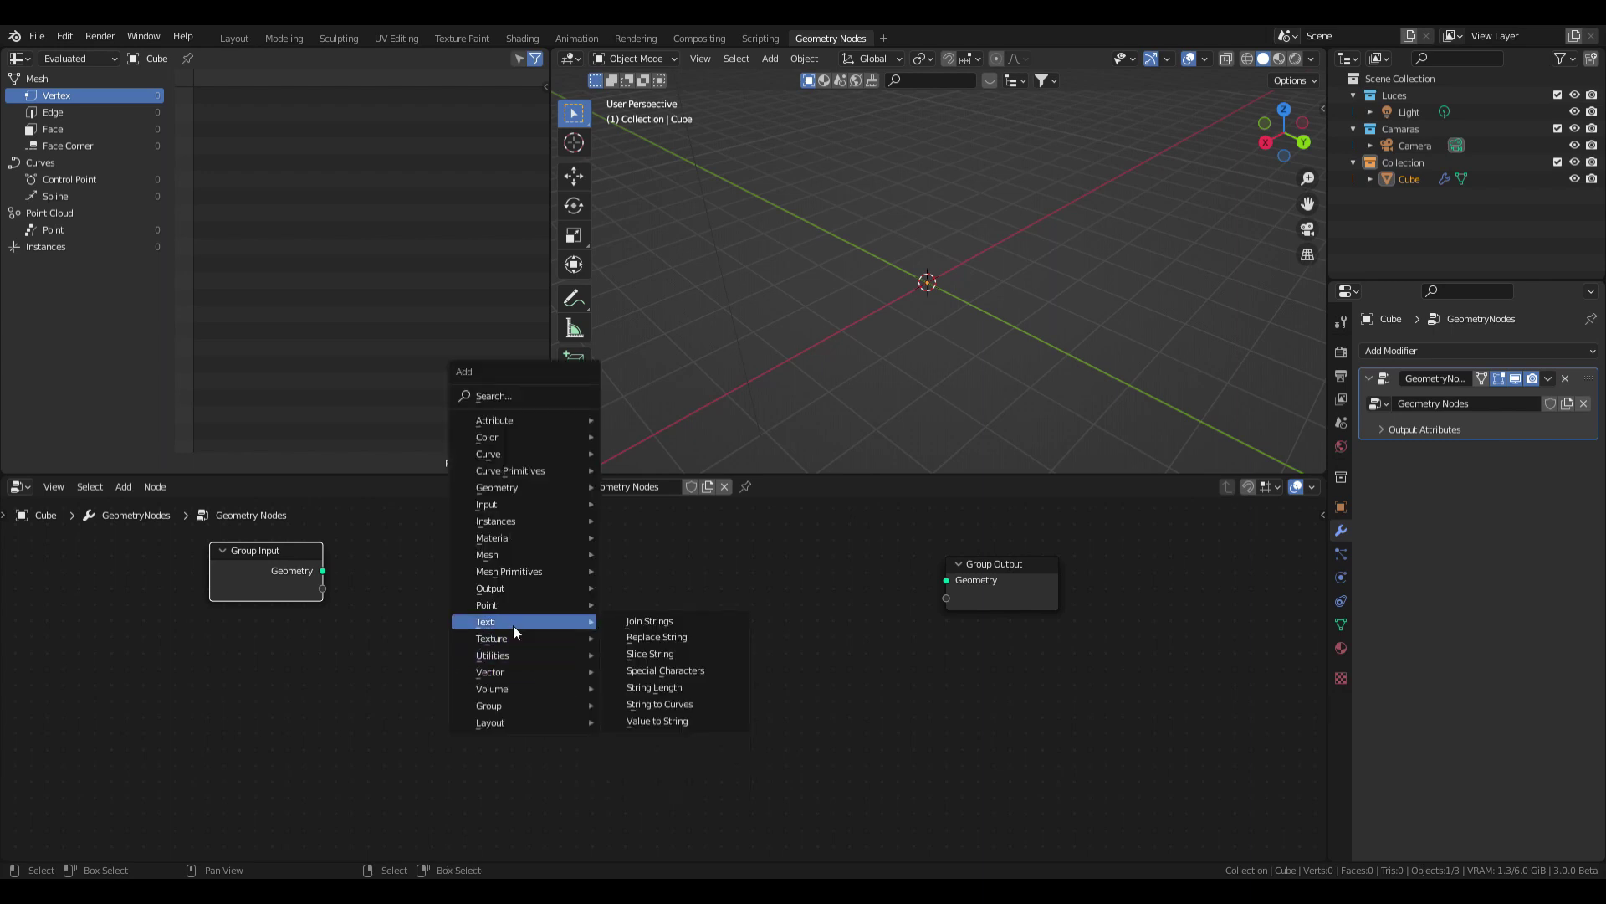
click(659, 704)
click(453, 615)
drag(604, 641, 945, 580)
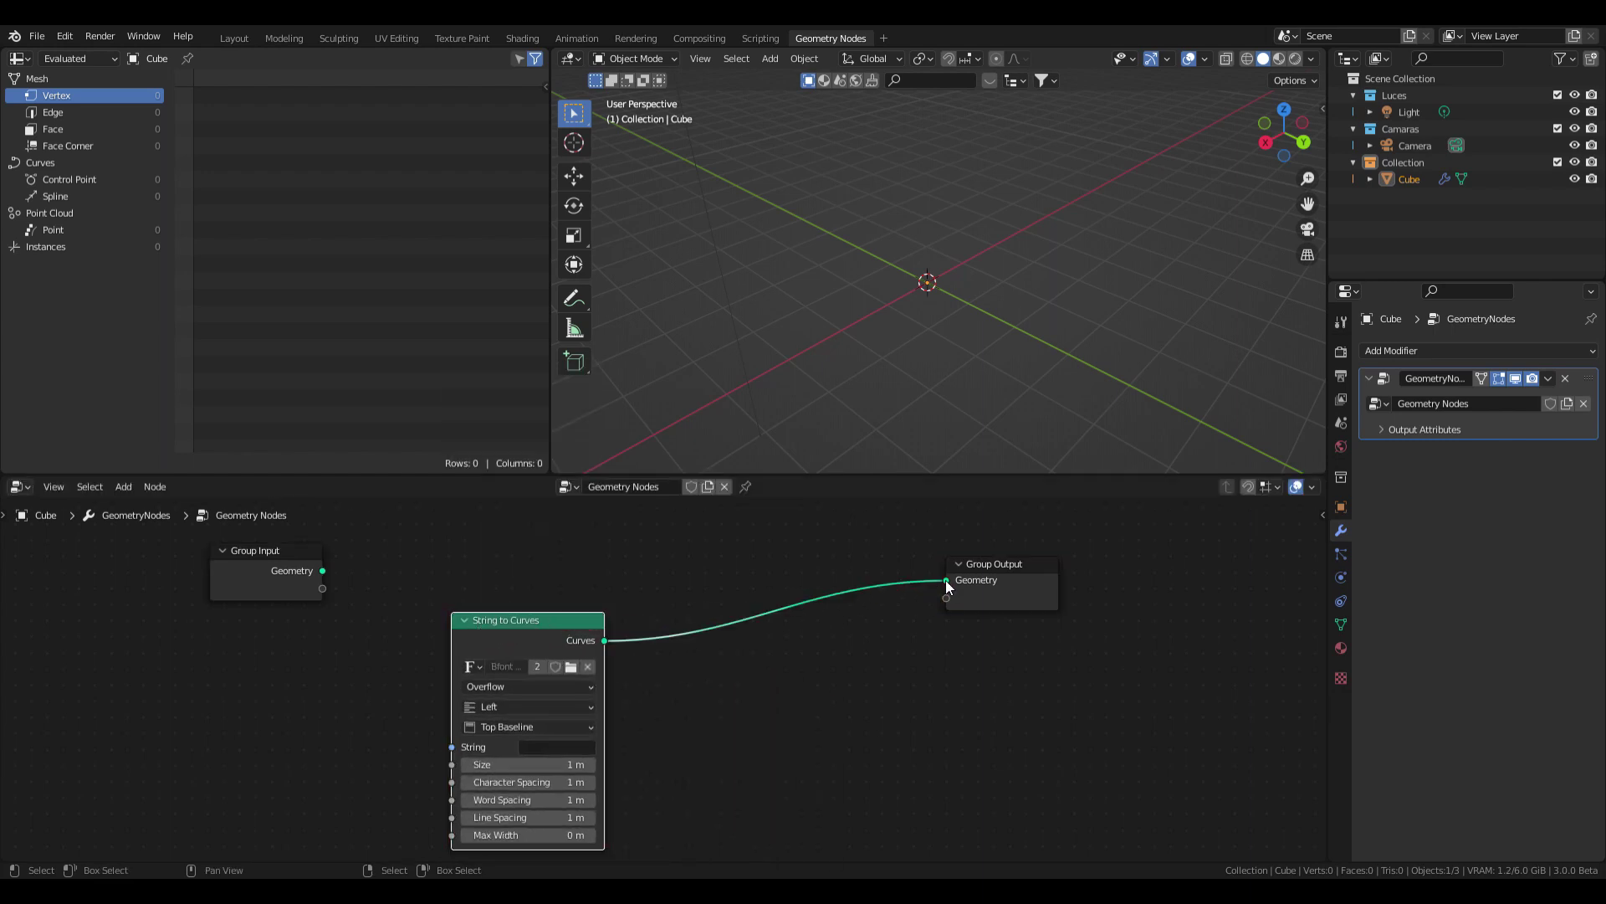
Expose the String socket of String to Curves as a modifier input through Group Input
middle_drag(529, 624, 770, 596)
scroll(771, 597, up, 1)
middle_drag(657, 690, 715, 750)
scroll(696, 730, up, 1)
scroll(715, 750, up, 1)
drag(718, 762, 556, 561)
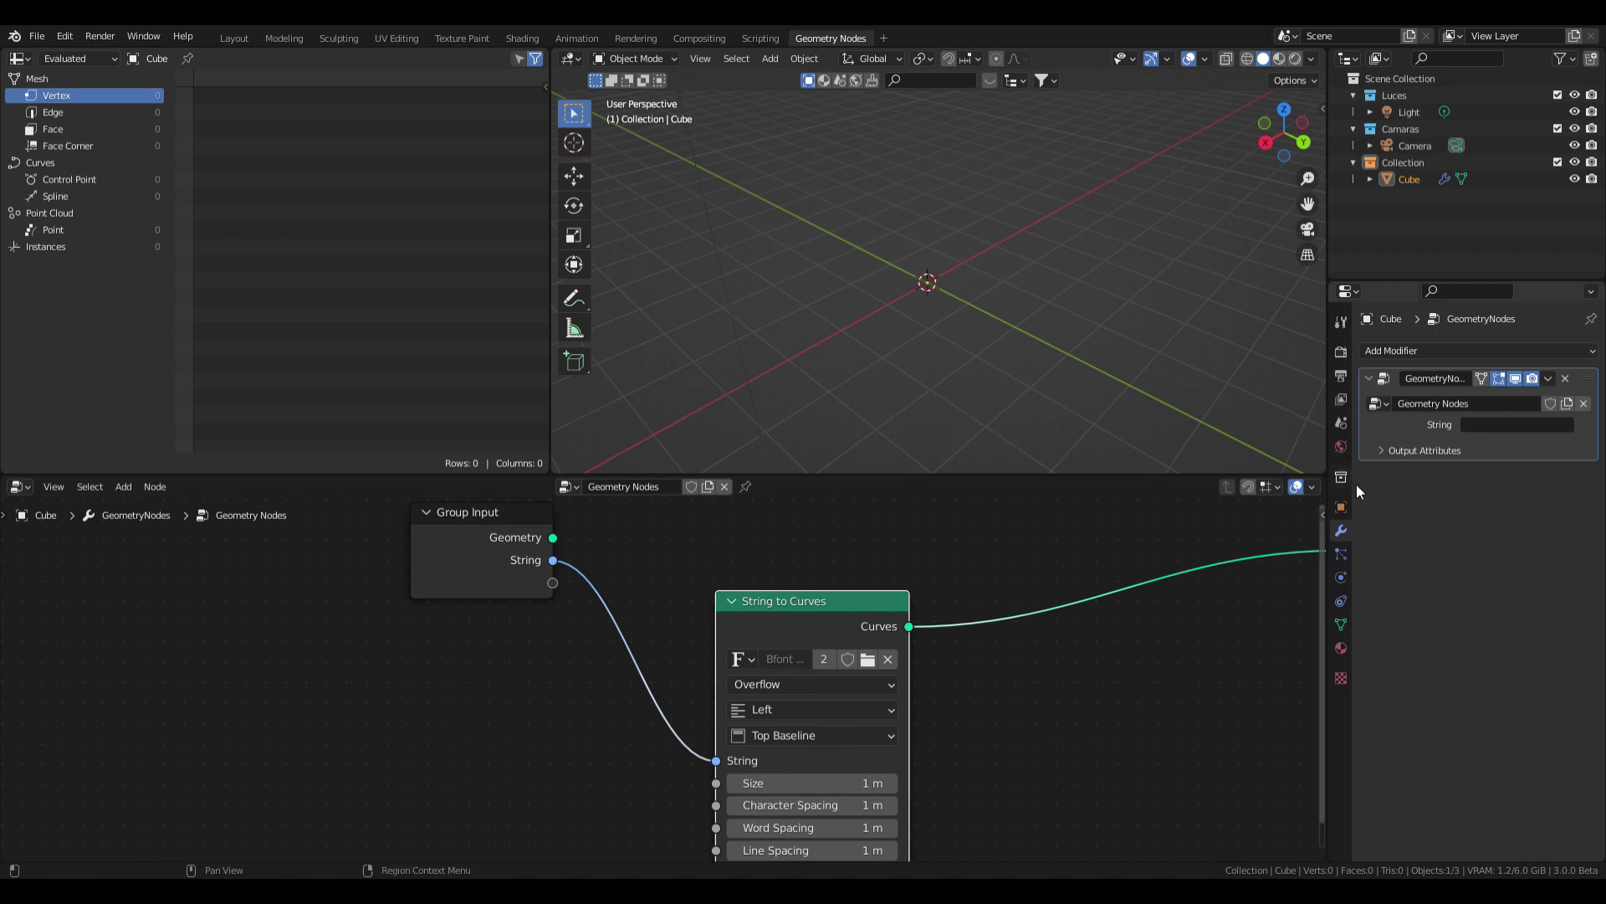
Set the modifier's String value to "Awesome" and view the text from the top
click(1506, 425)
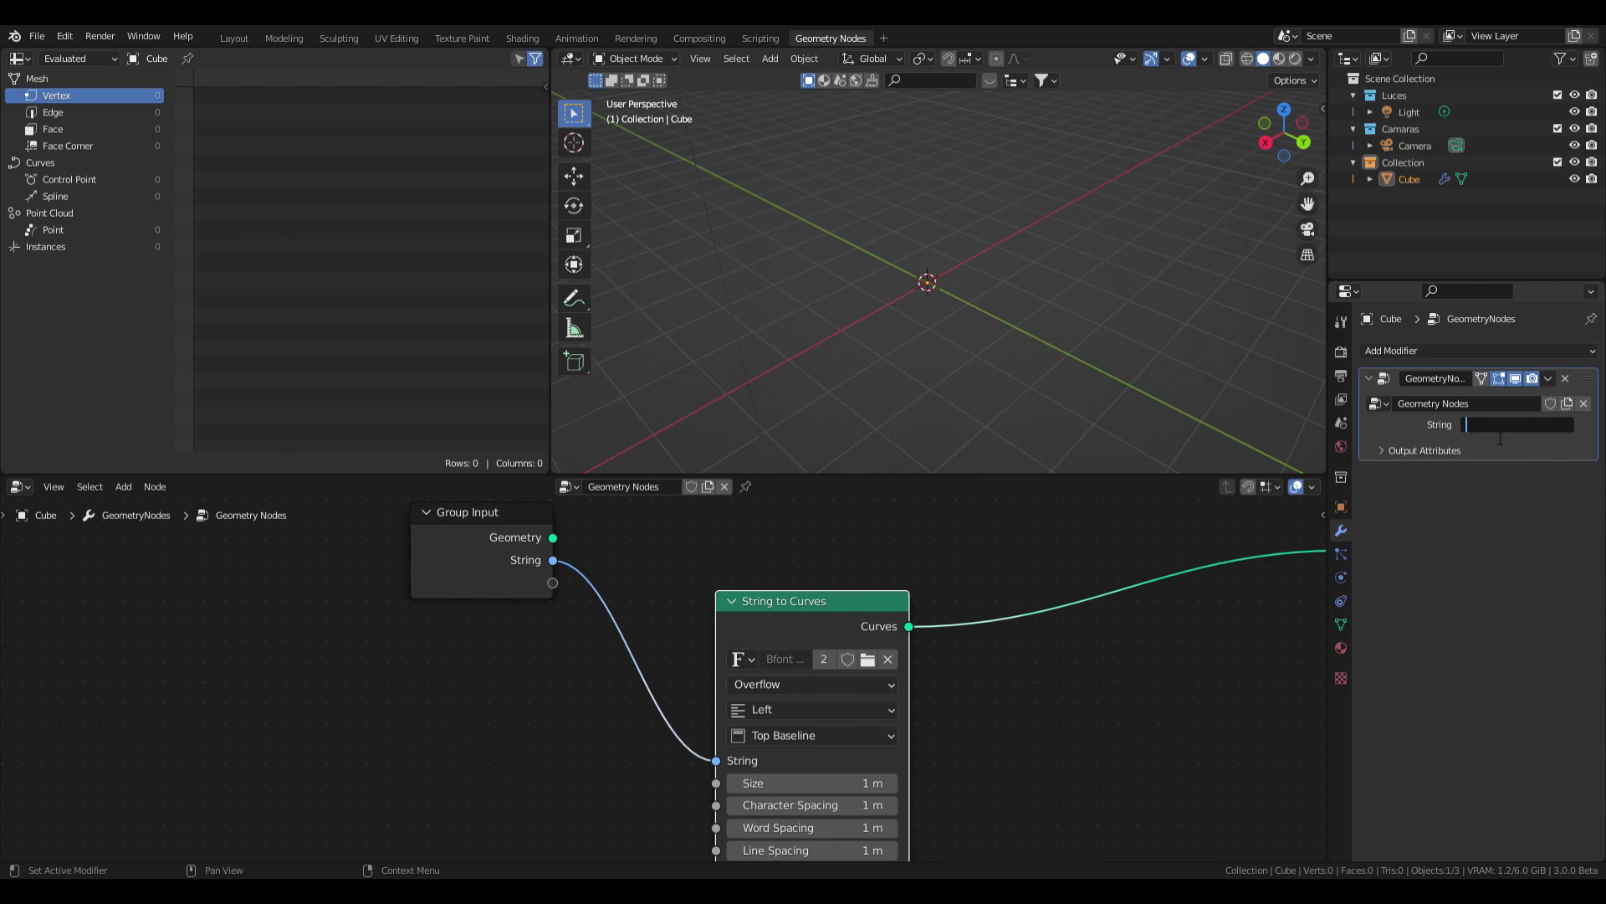
text(Awesome)
key(Return)
key(KP_7)
scroll(1034, 226, up, 1)
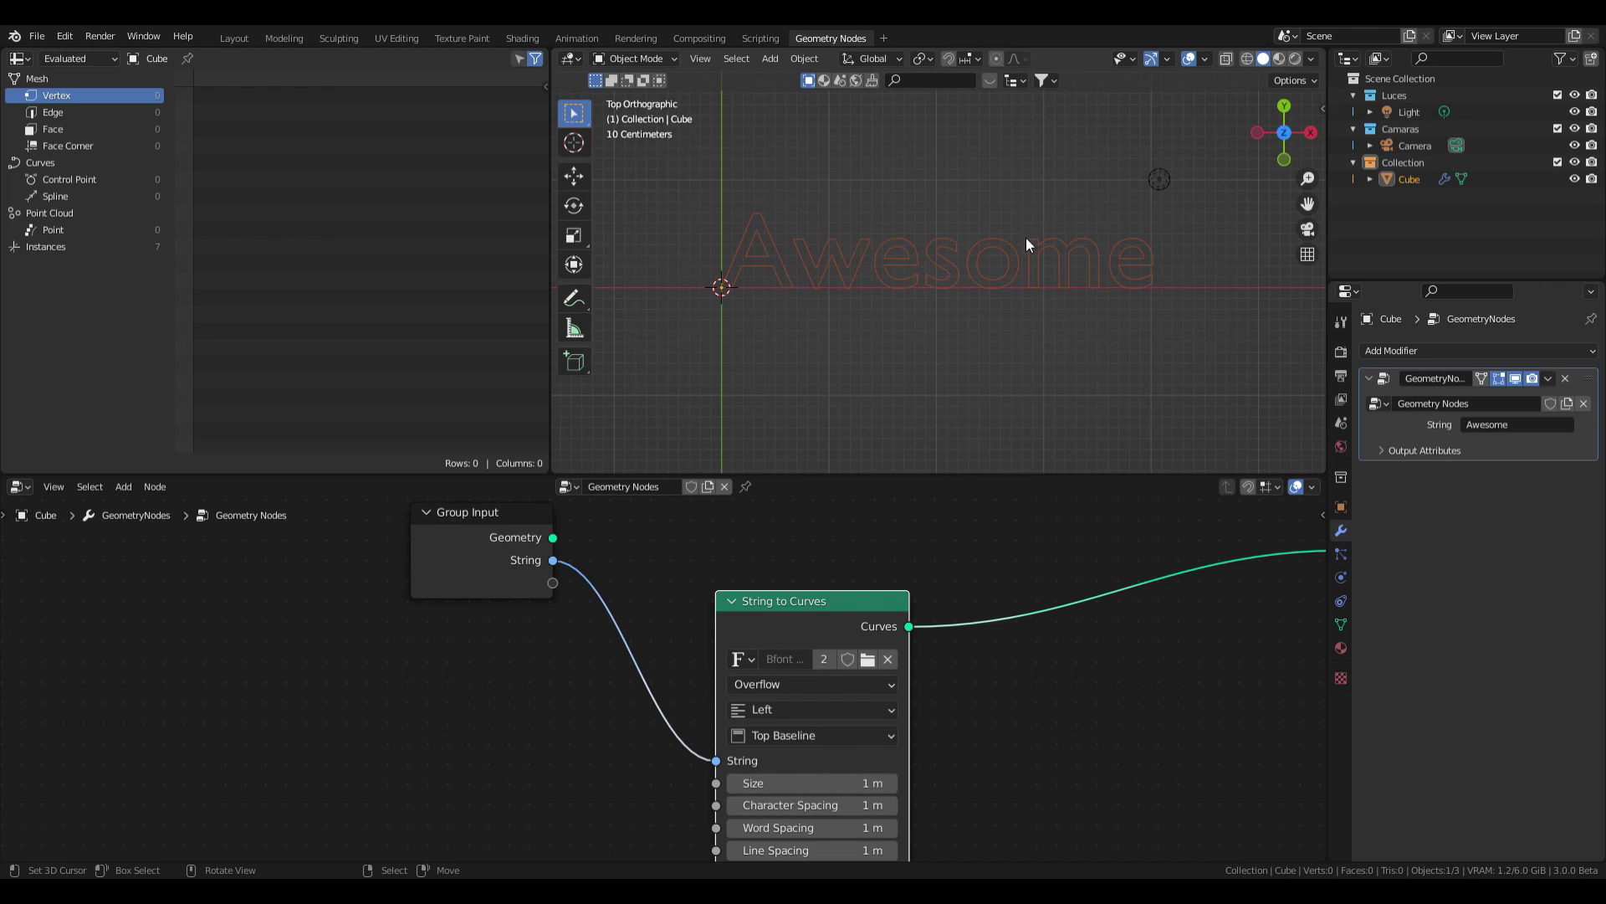
scroll(920, 301, up, 2)
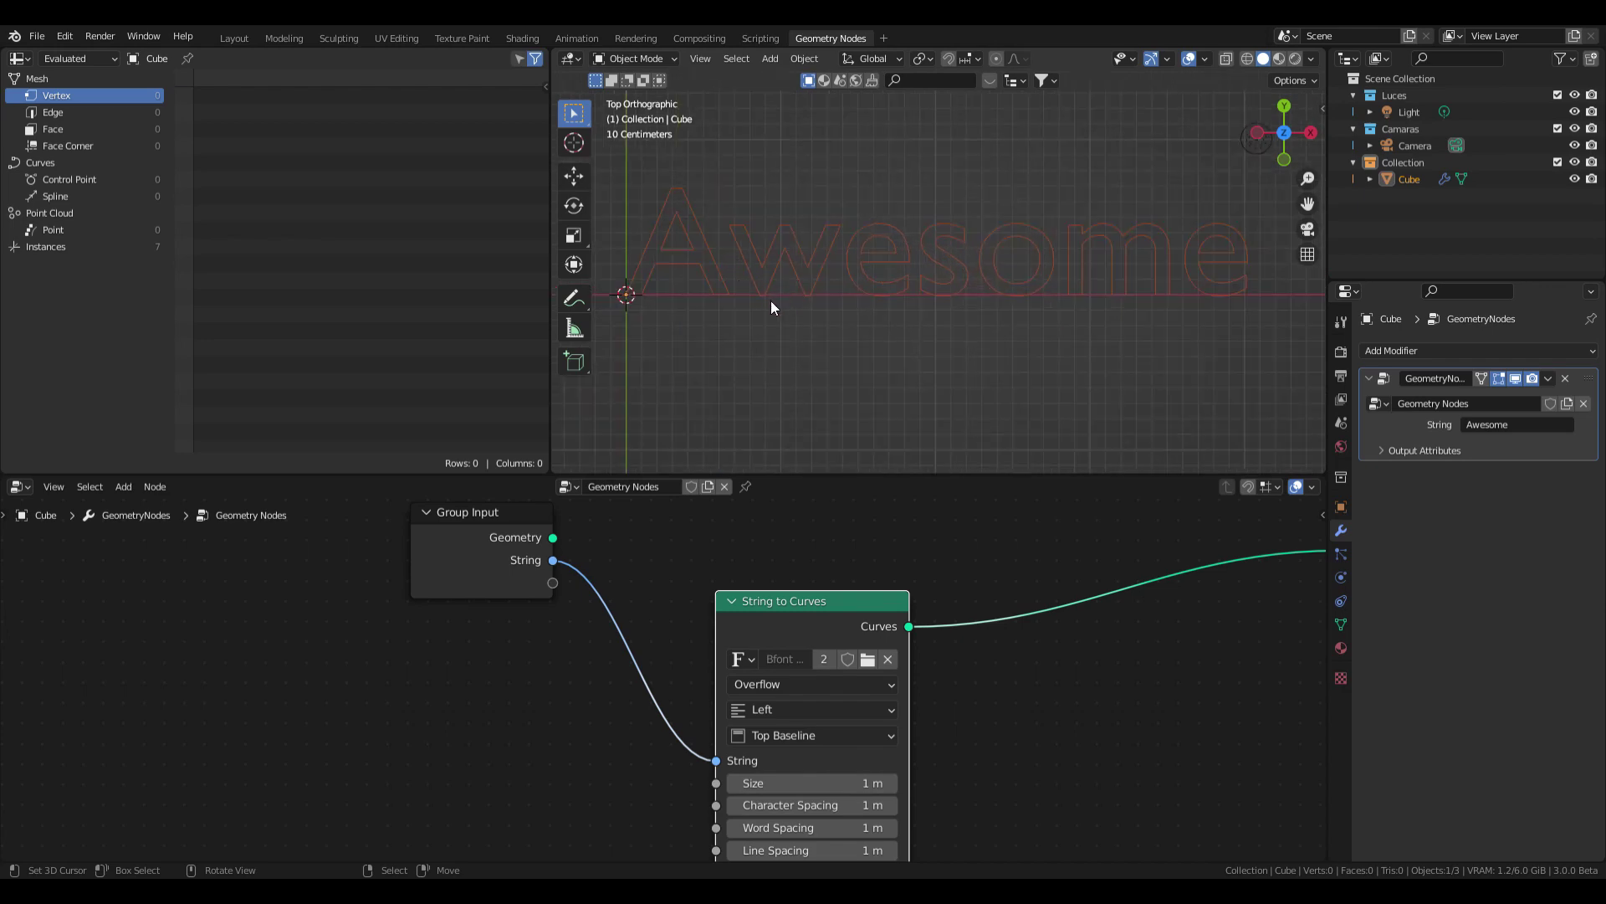
Insert a Fill Curve node between String to Curves and Group Output, and shift Group Output farther away
scroll(1056, 606, down, 5)
scroll(876, 609, up, 7)
middle_drag(1061, 608, 847, 640)
key(shift+a)
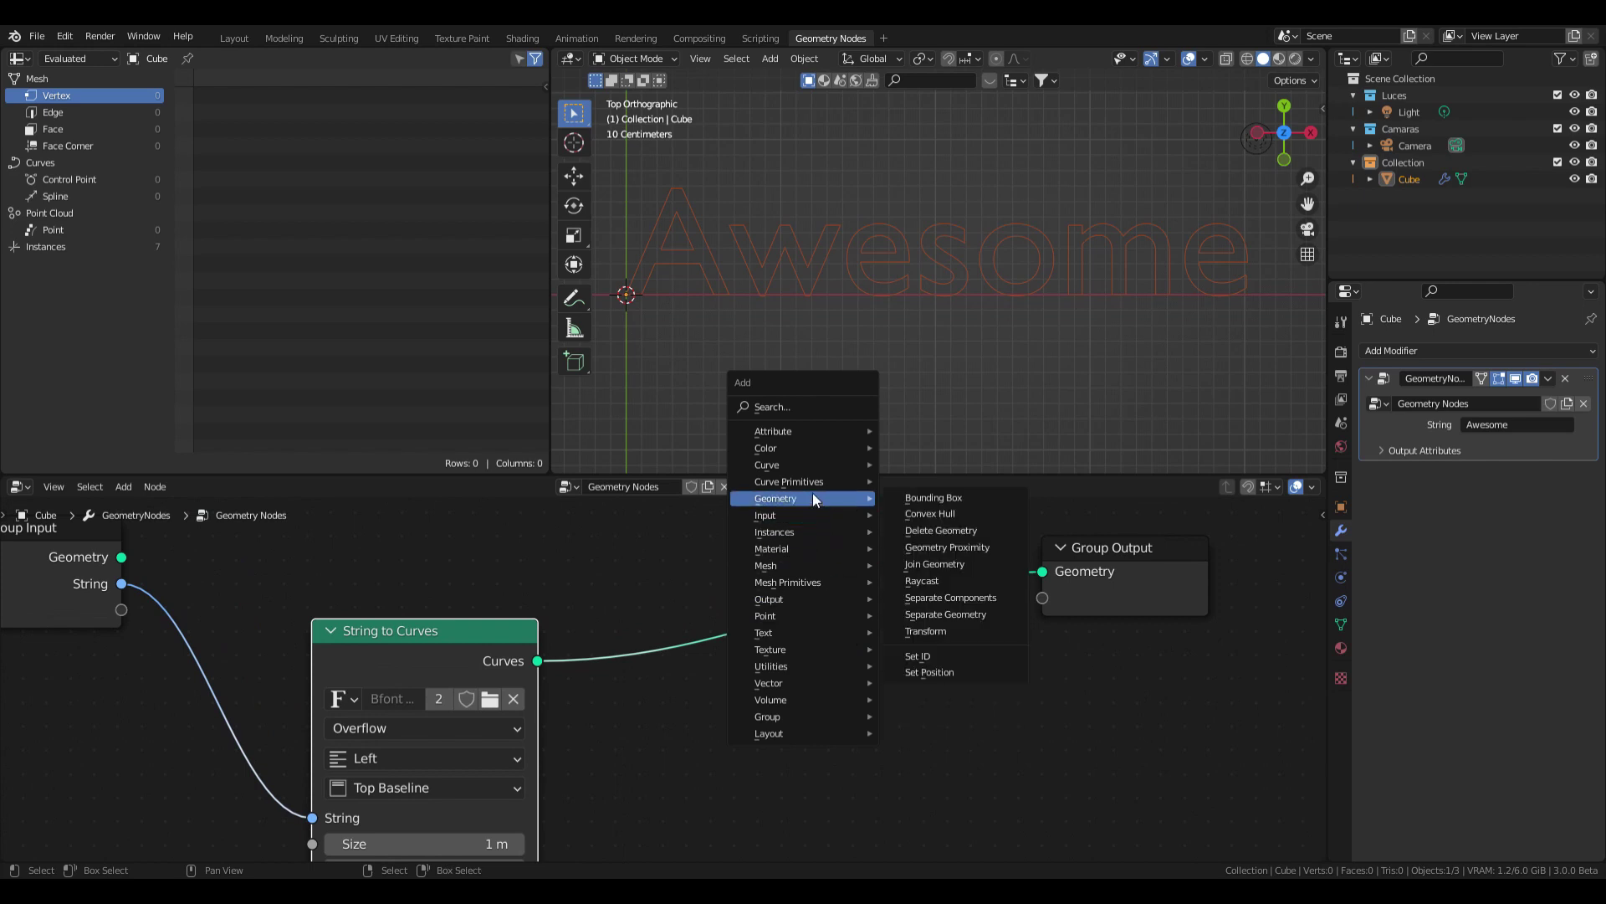
mouse_move(788, 466)
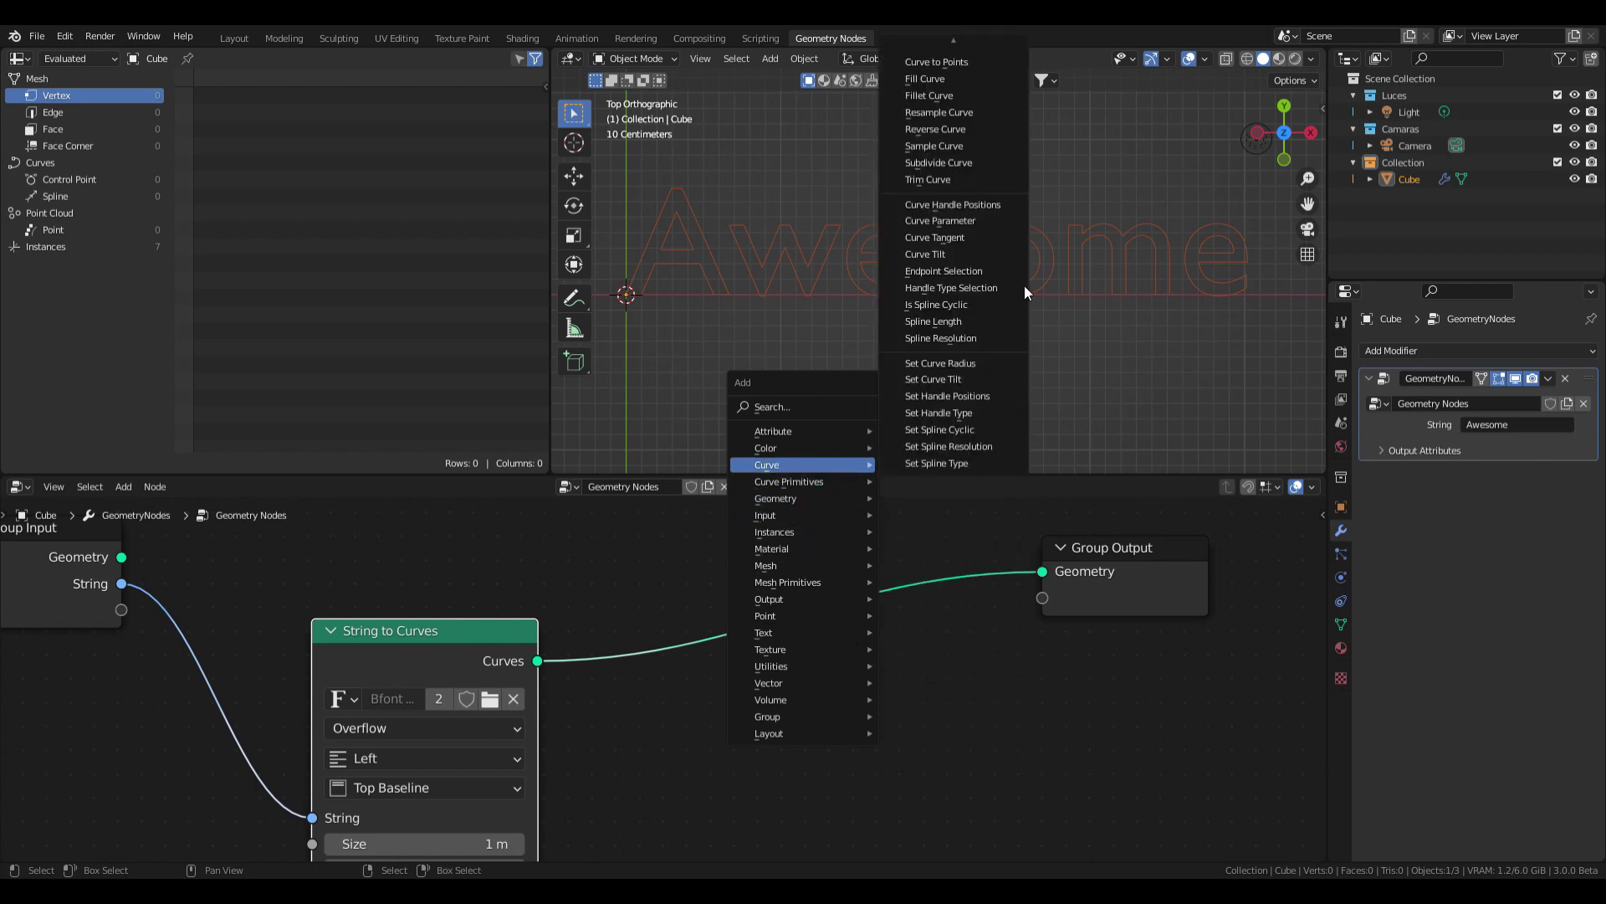
click(951, 78)
click(803, 611)
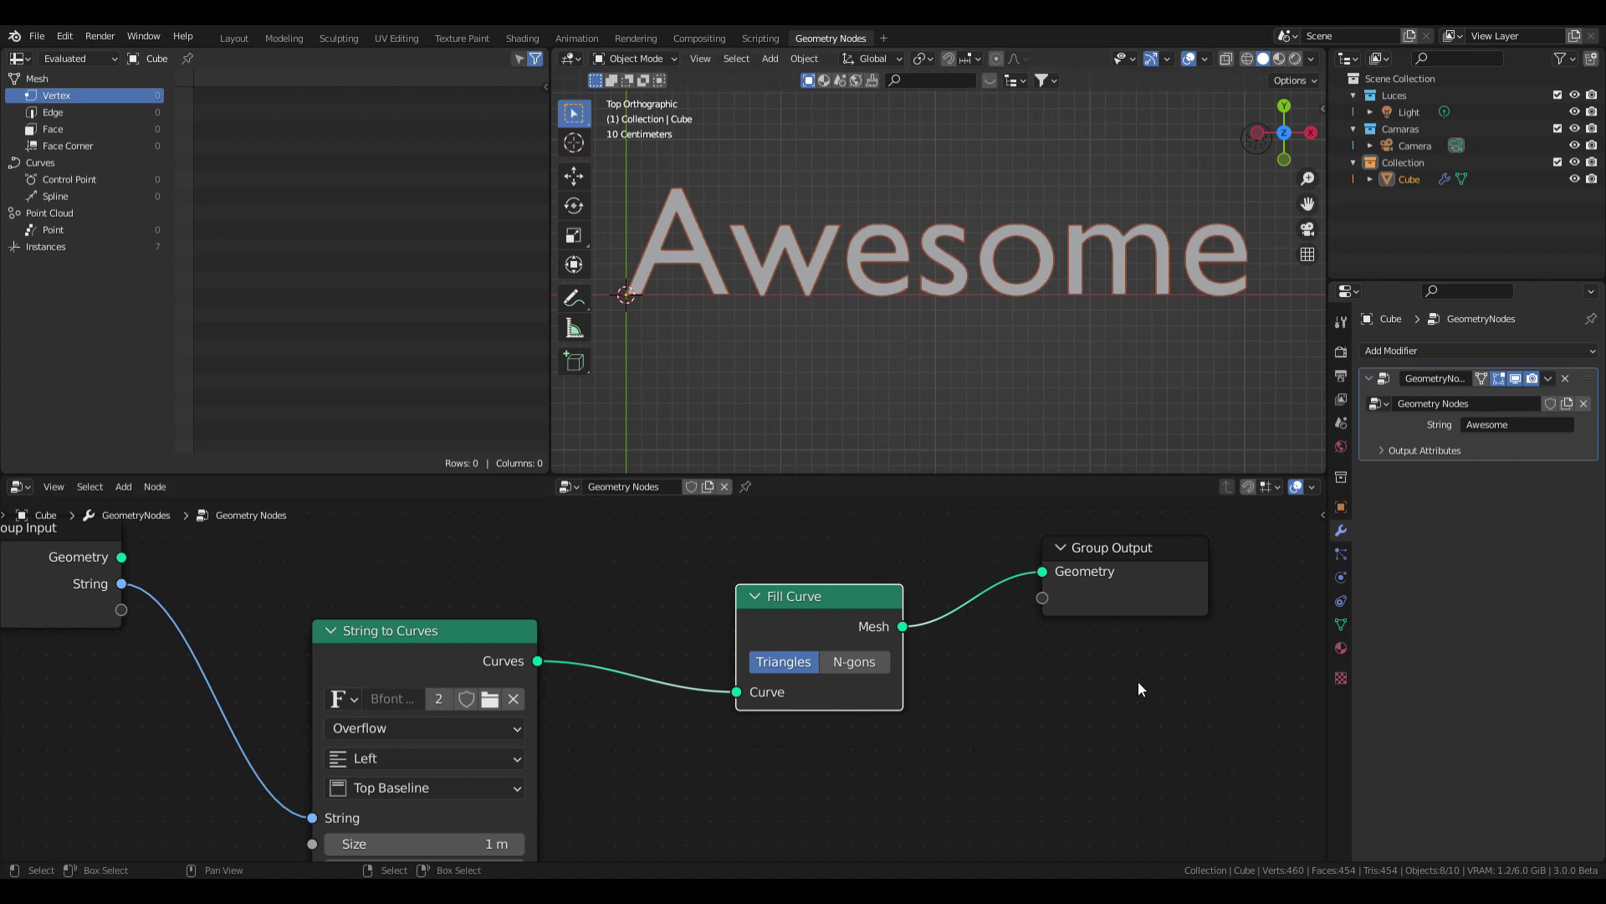
middle_drag(1138, 681, 1030, 665)
drag(1022, 589, 1271, 606)
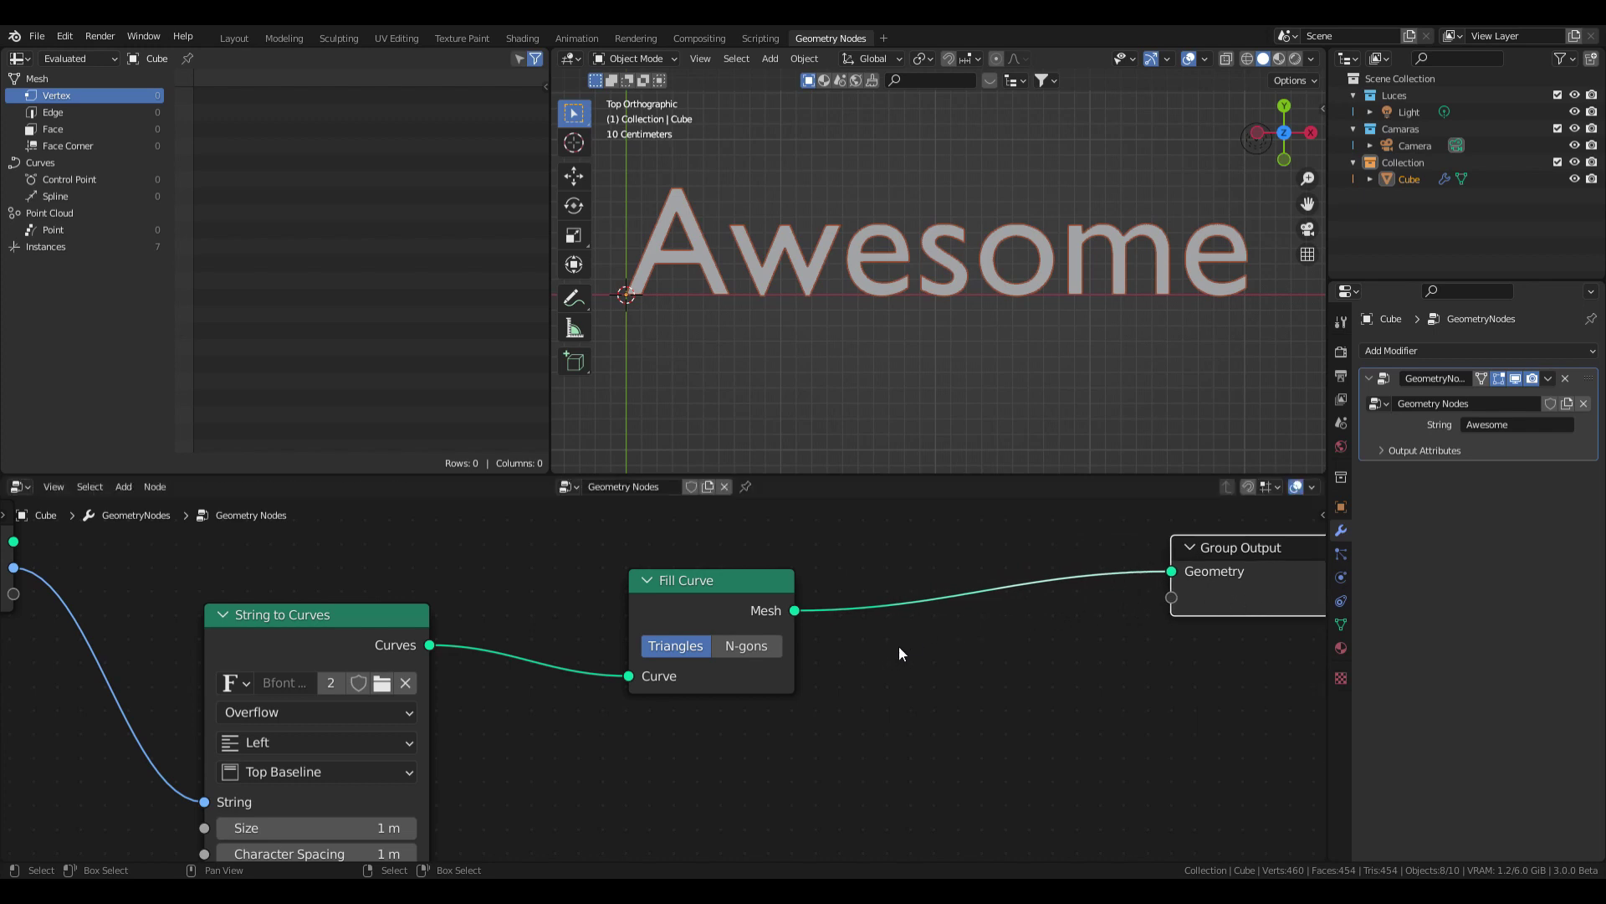
Add a Solidify modifier to the text object, then reactivate the GeometryNodes modifier and reposition the String to Curves node
click(1433, 351)
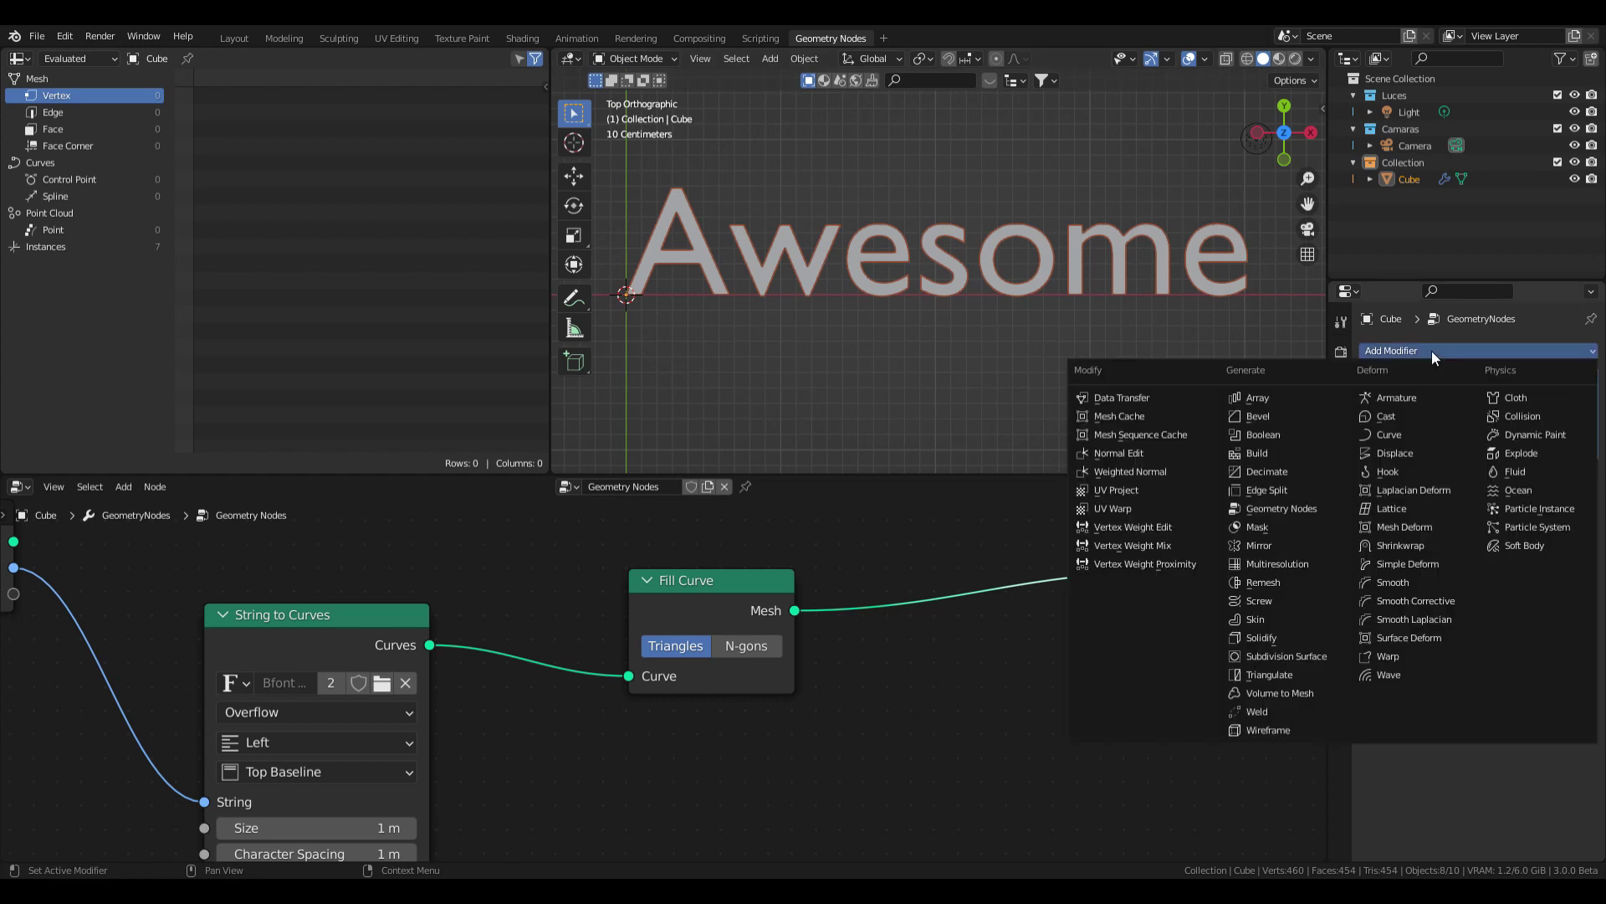
click(1288, 638)
middle_drag(962, 376, 974, 268)
middle_drag(860, 273, 975, 338)
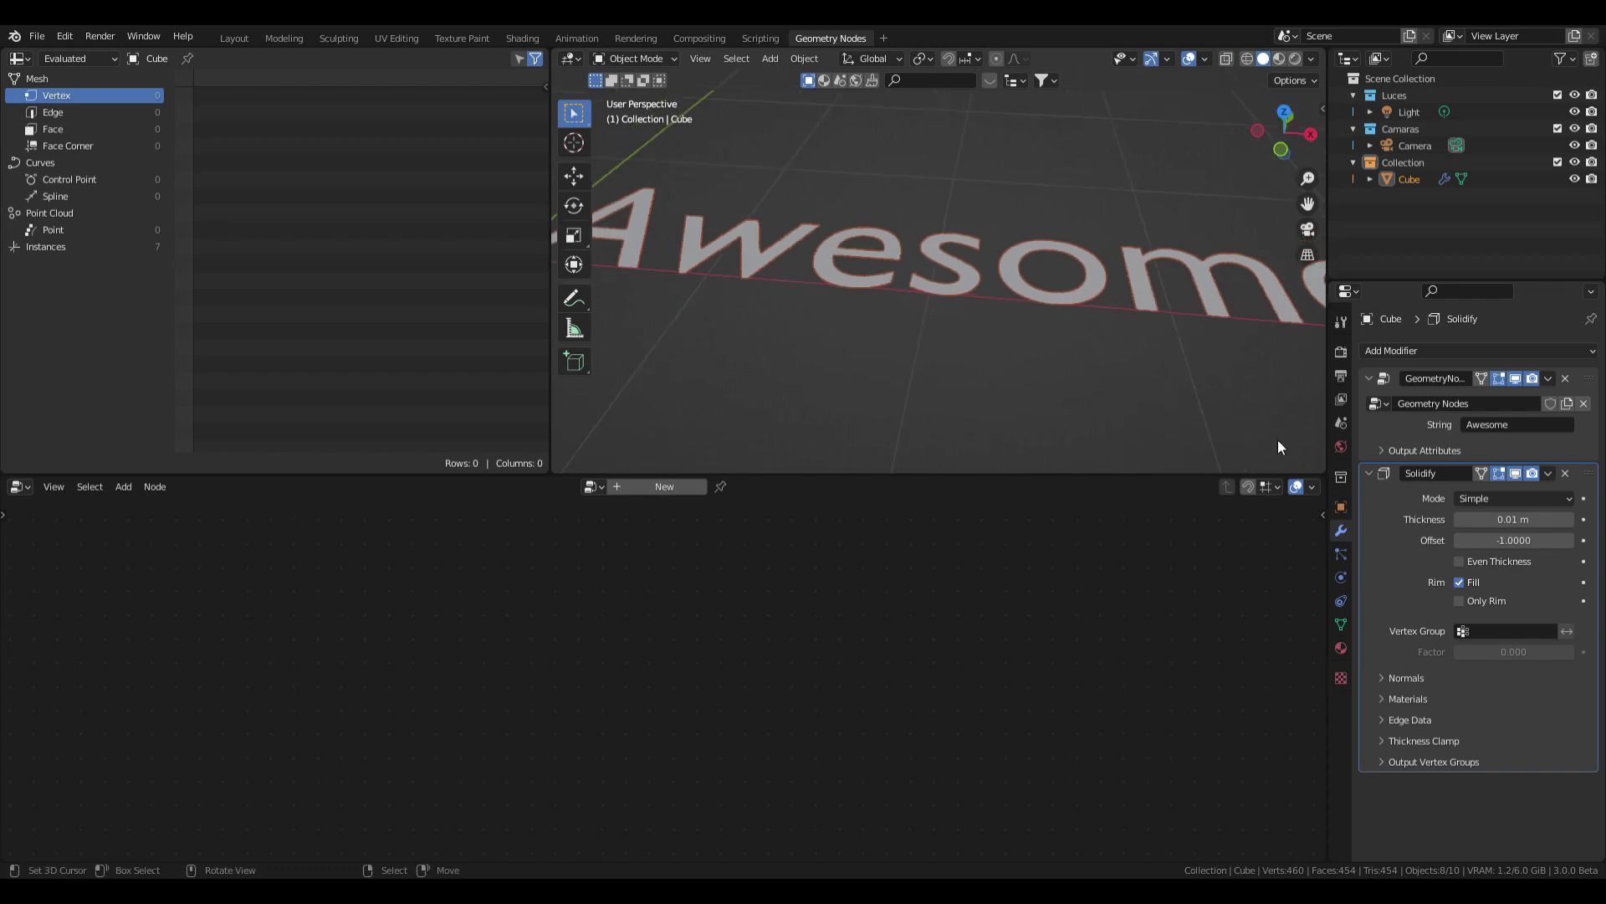
click(1377, 425)
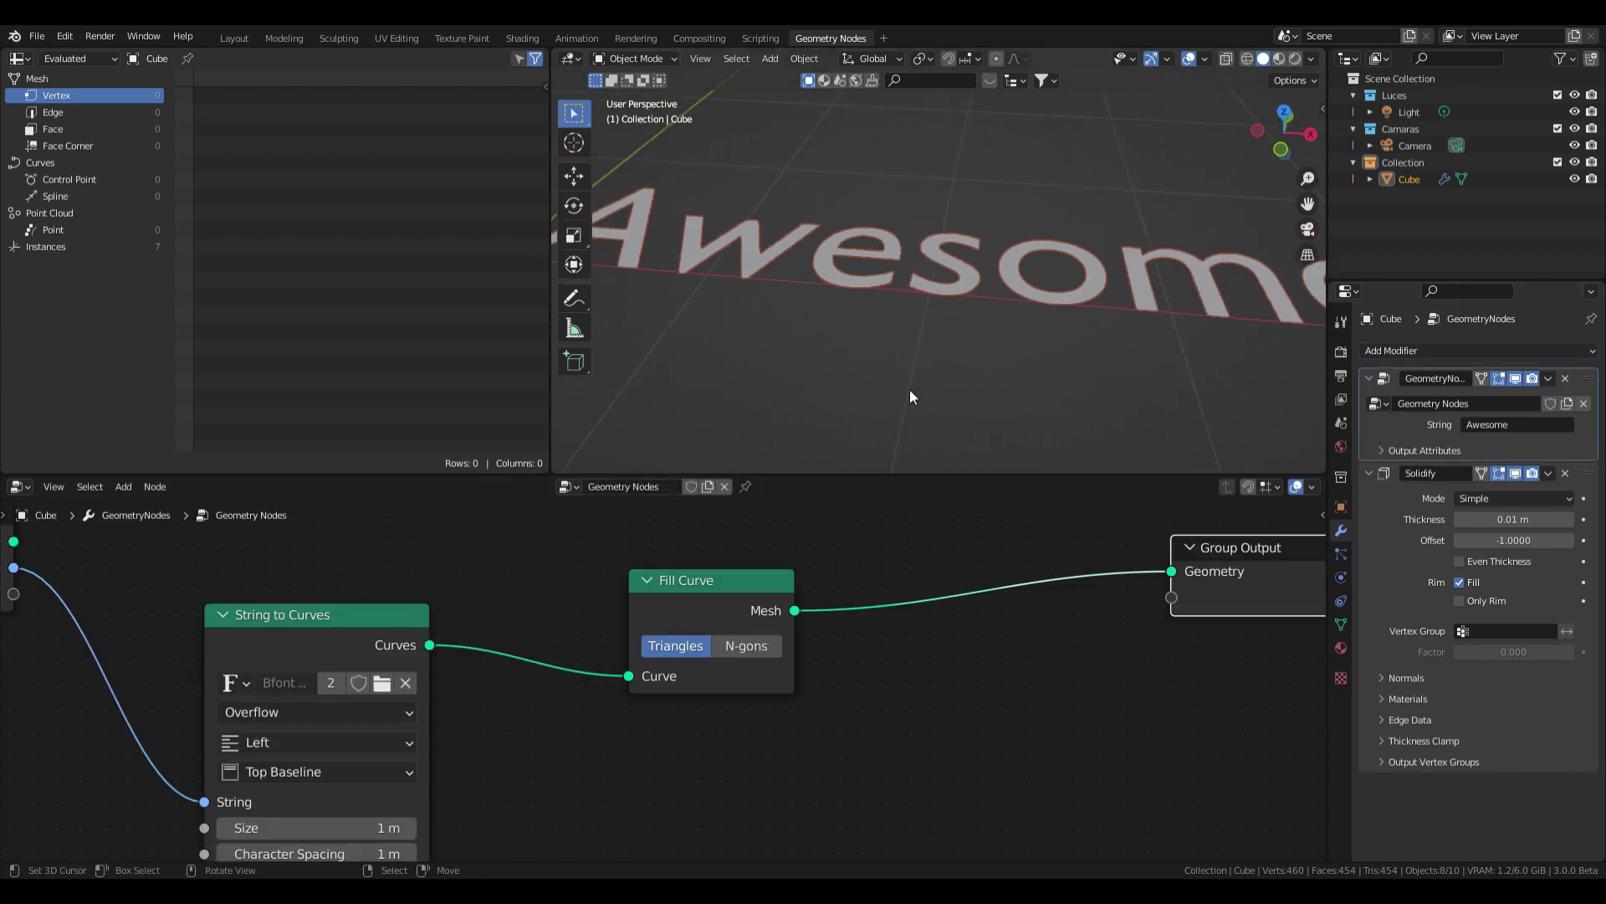
drag(288, 625, 318, 599)
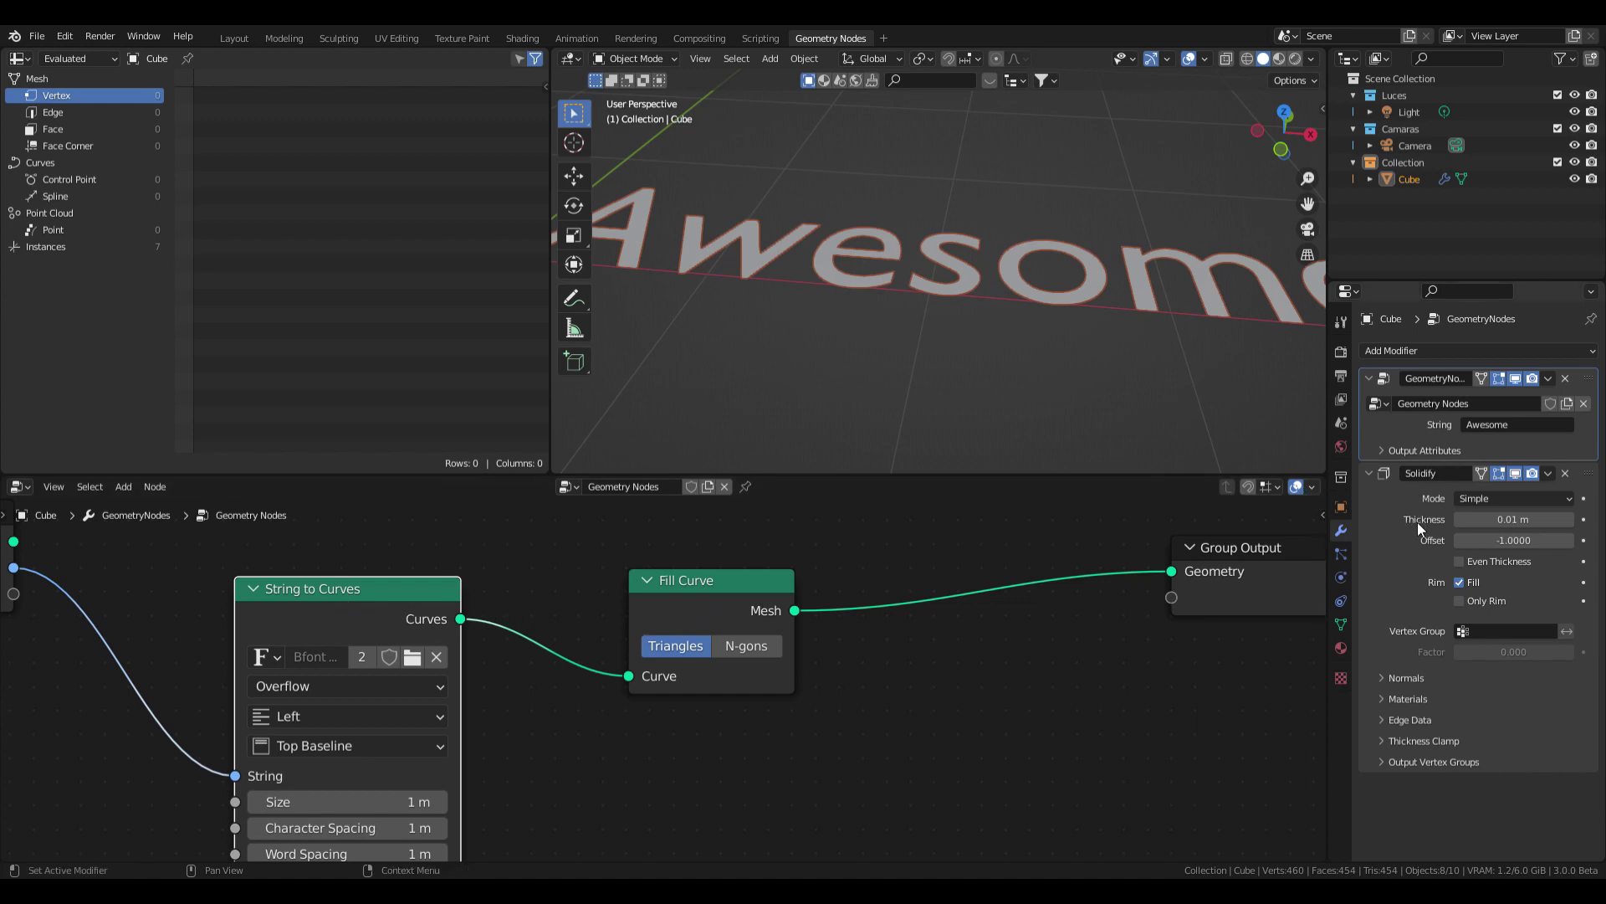
Insert a Realize Instances node between Fill Curve and Group Output, and set the Solidify thickness to 0.12 m
middle_drag(1131, 581, 764, 634)
key(shift+a)
mouse_move(763, 639)
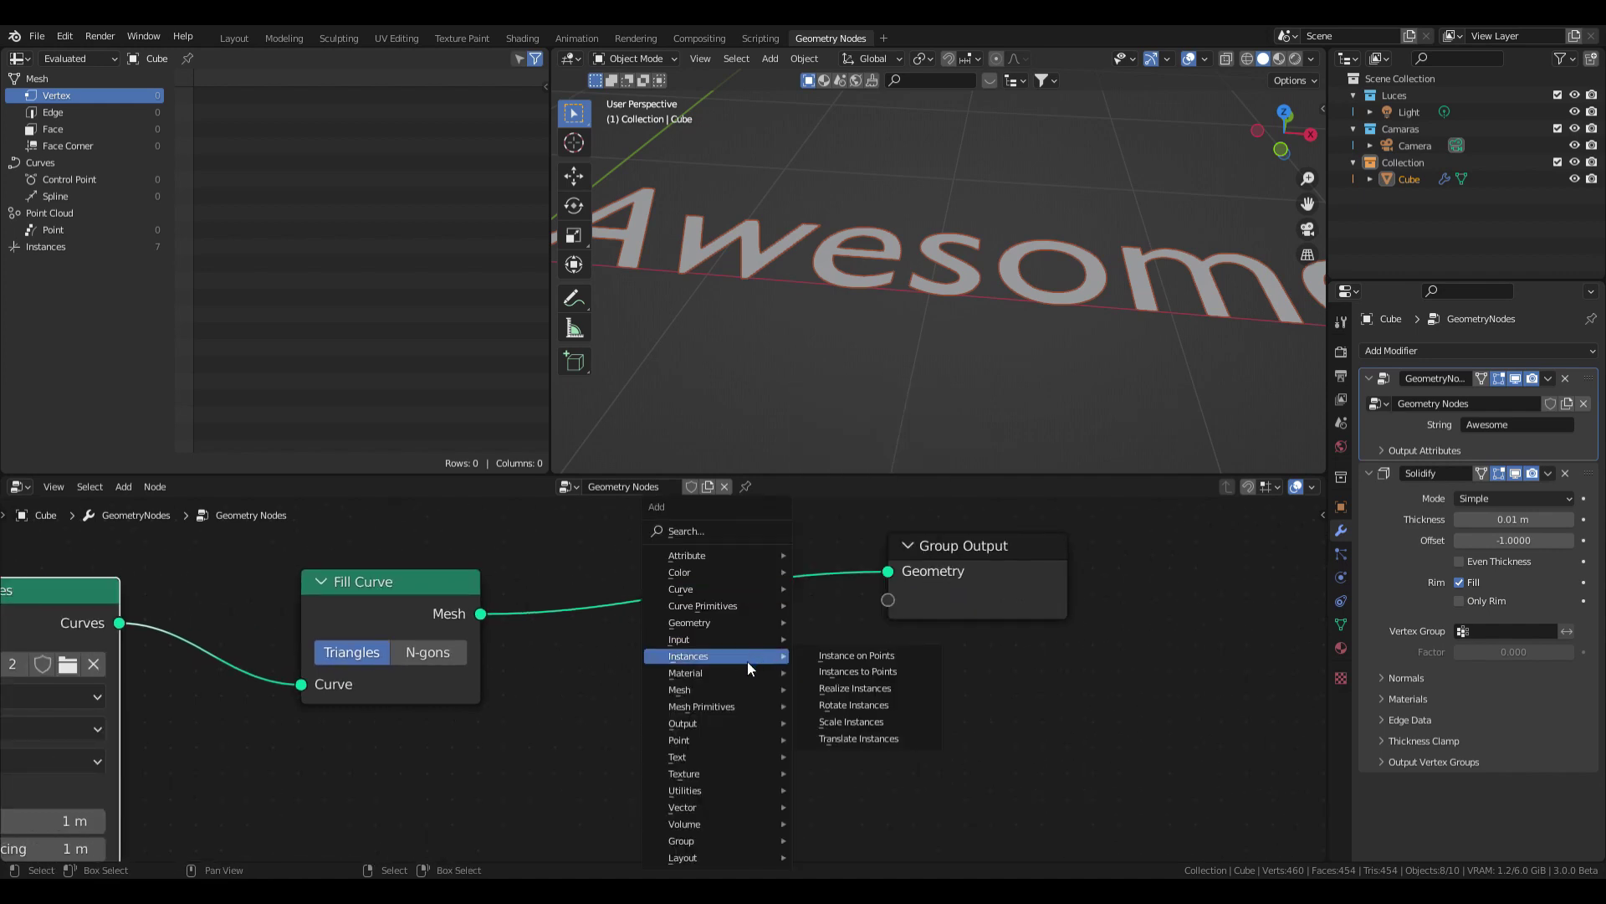
click(845, 686)
click(672, 571)
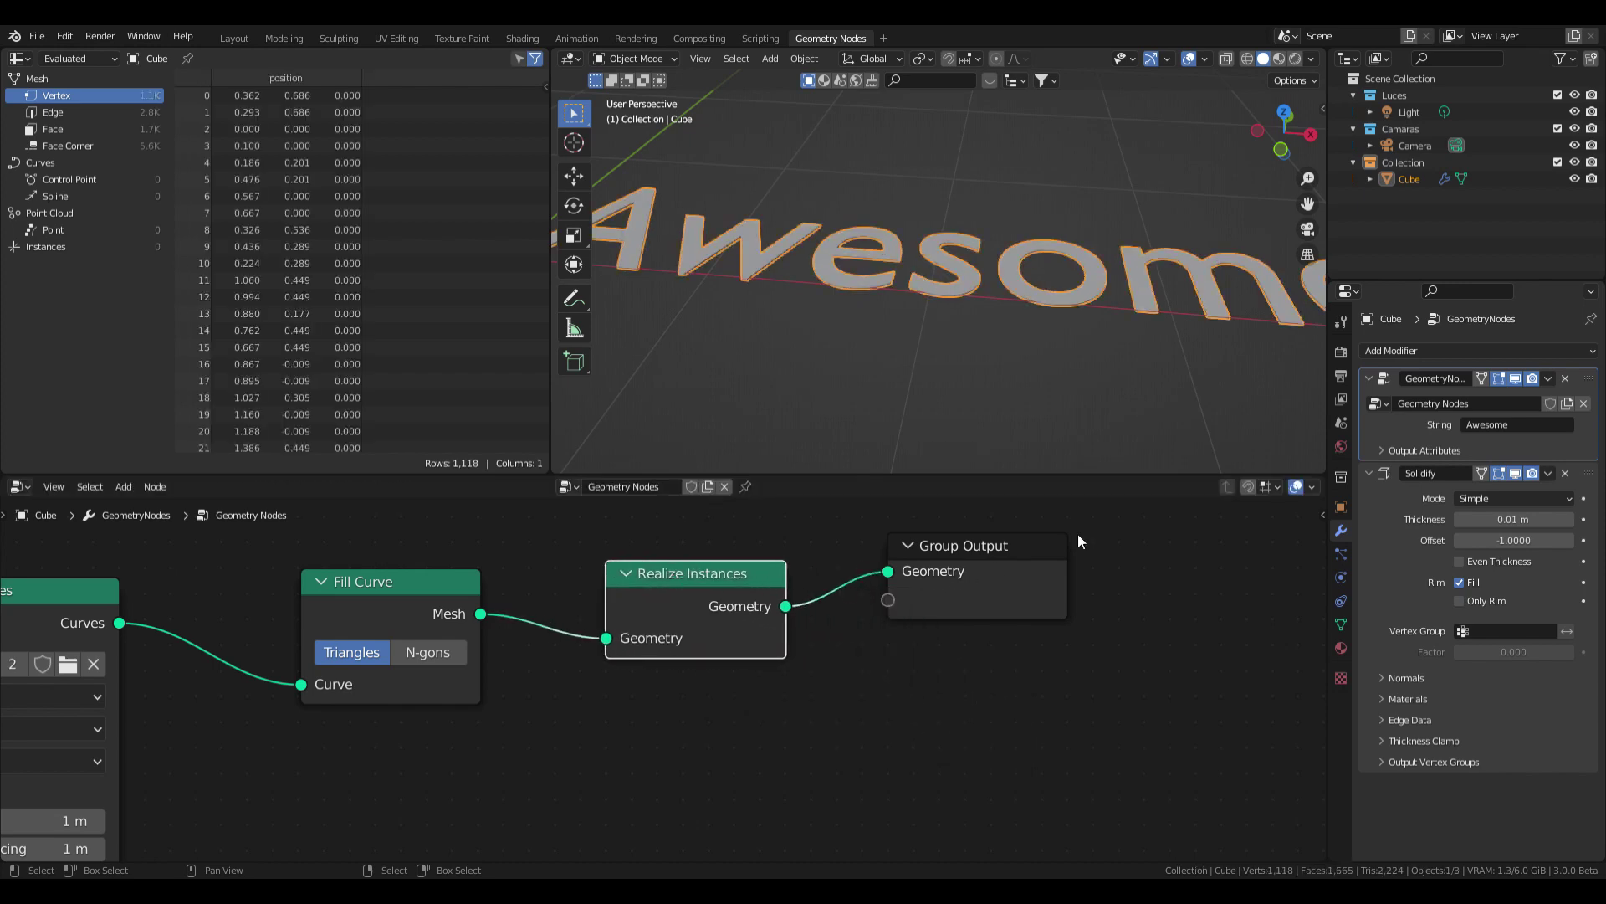
drag(1513, 520, 1561, 519)
Move Fill Curve, Realize Instances and Group Output together away from String to Curves to make room for more nodes
drag(1158, 530, 307, 711)
key(g)
click(819, 716)
scroll(496, 659, down, 7)
middle_drag(493, 658, 700, 635)
scroll(856, 279, down, 5)
Add a Plain Axes empty at the world origin and make the Cube text object active again
middle_drag(856, 279, 816, 283)
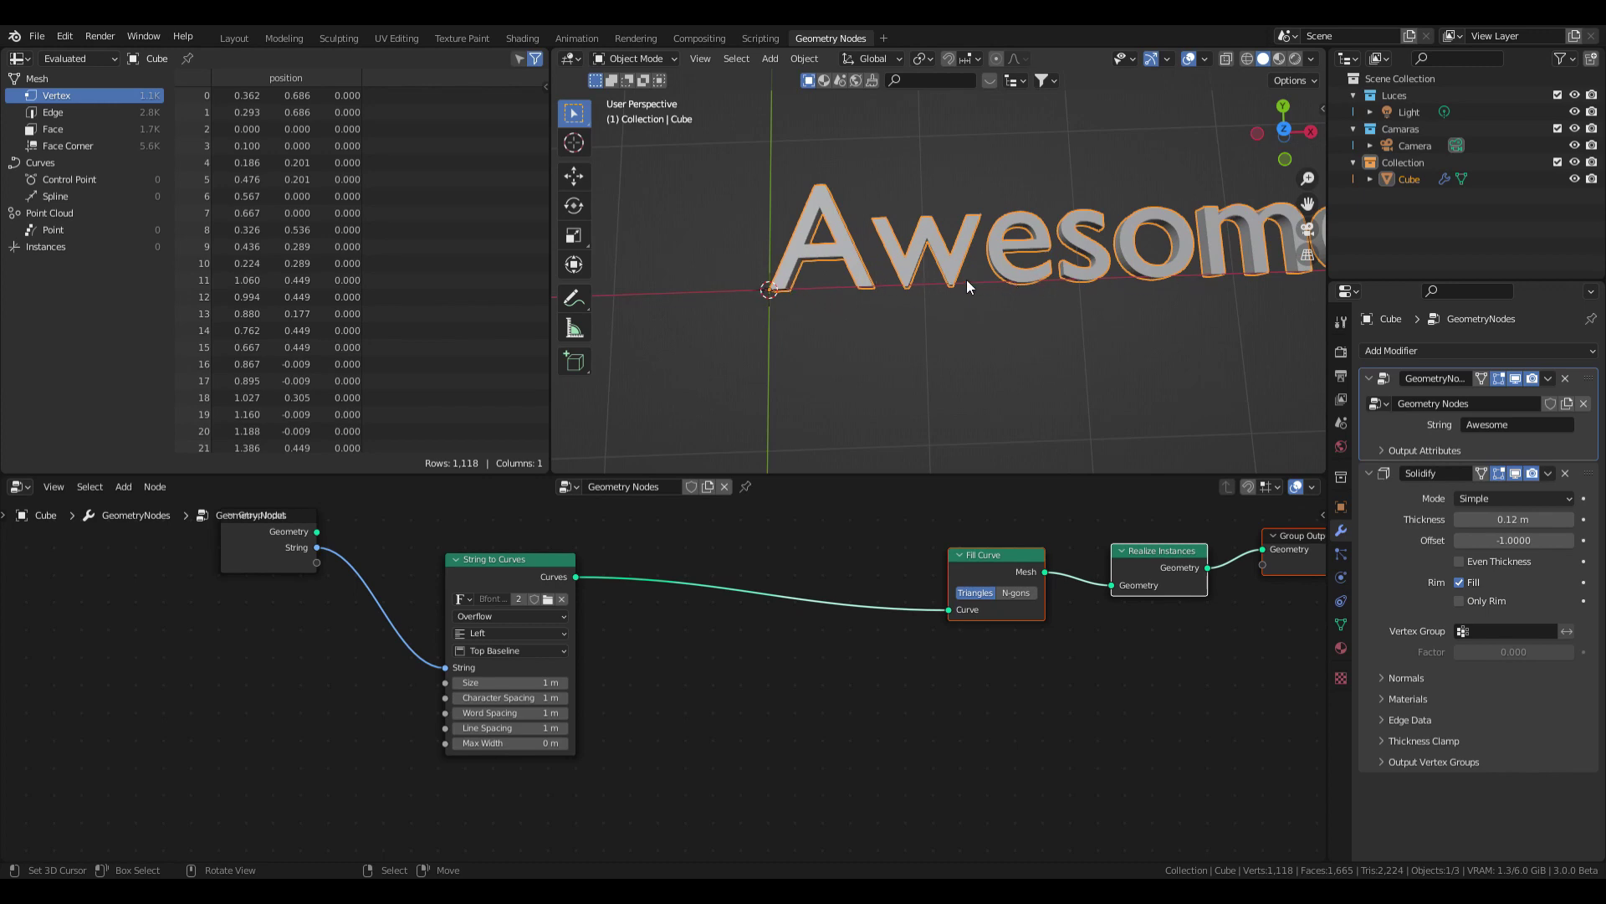
scroll(1188, 268, down, 1)
key(shift+a)
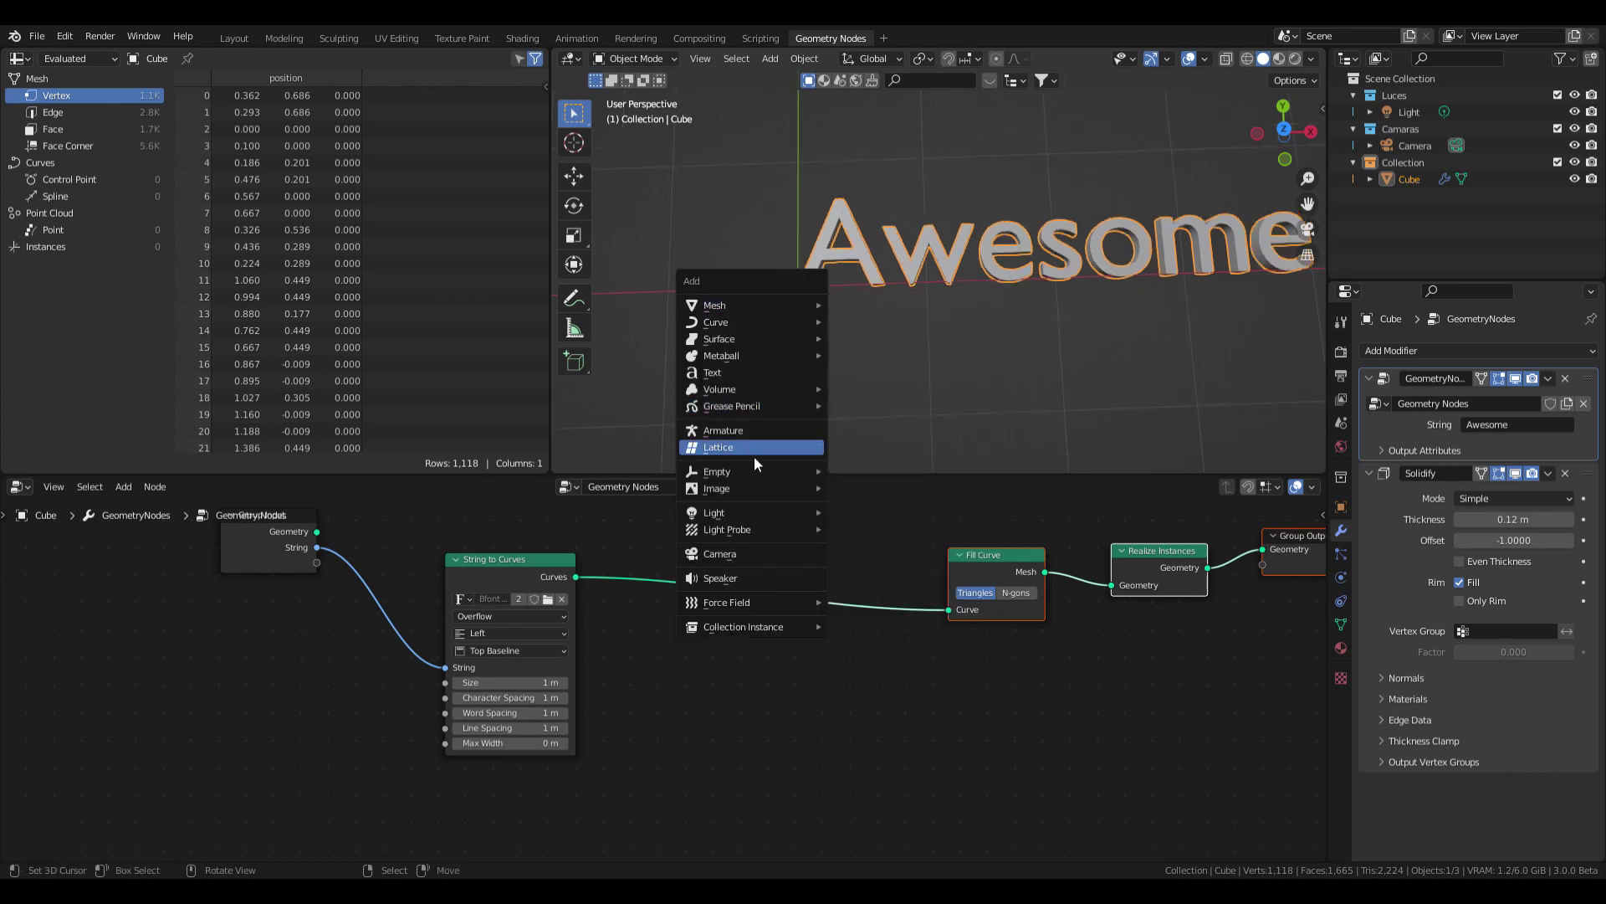
mouse_move(780, 470)
click(851, 469)
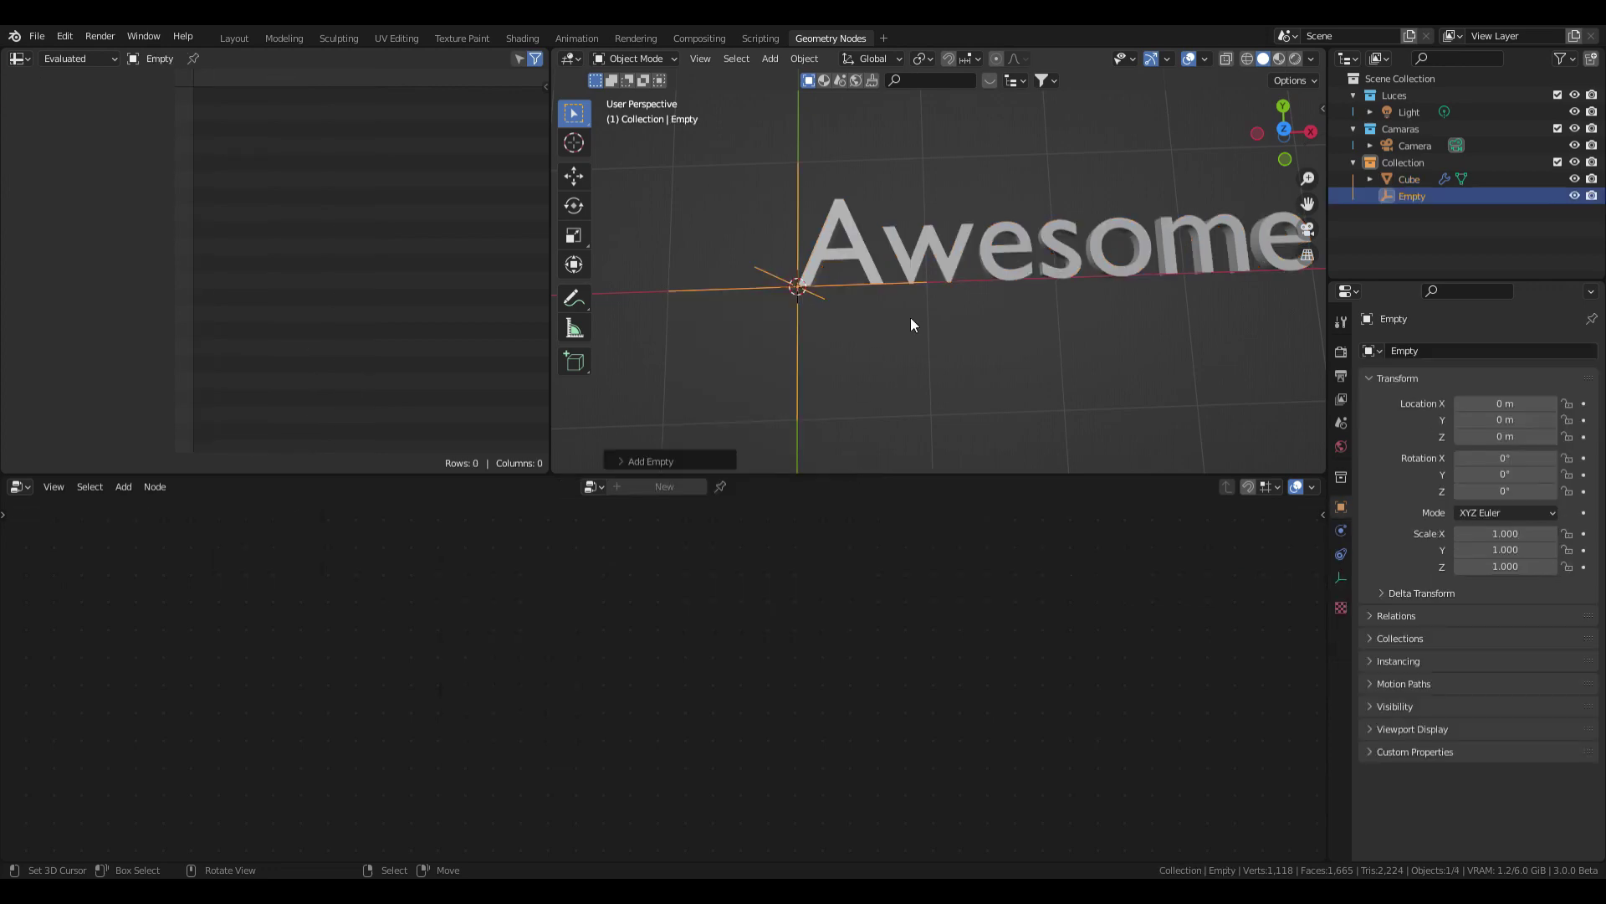
click(1396, 178)
Bring the Empty into the node tree as an Object Info node below String to Curves, set to Relative
drag(1417, 195, 509, 807)
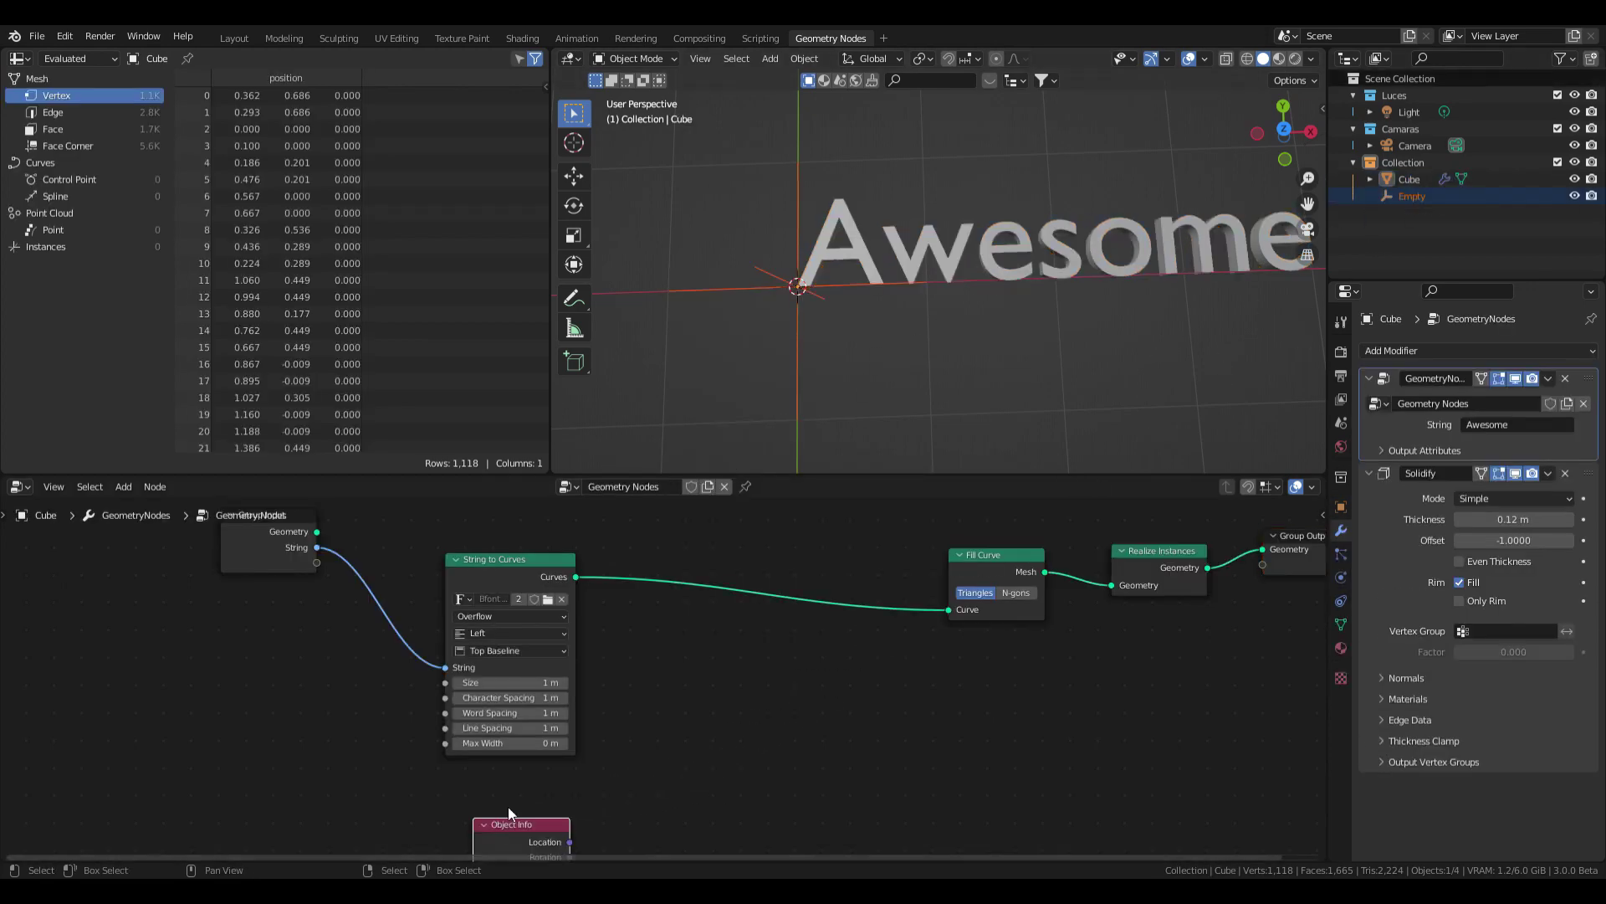
middle_drag(509, 806, 565, 702)
drag(577, 713, 580, 679)
middle_drag(592, 688, 562, 751)
click(575, 807)
Add a Position input node below the Object Info node
middle_drag(747, 713, 756, 623)
scroll(688, 683, up, 1)
middle_drag(687, 682, 750, 619)
scroll(751, 619, up, 2)
scroll(749, 617, up, 2)
scroll(749, 621, up, 1)
key(shift+a)
mouse_move(690, 661)
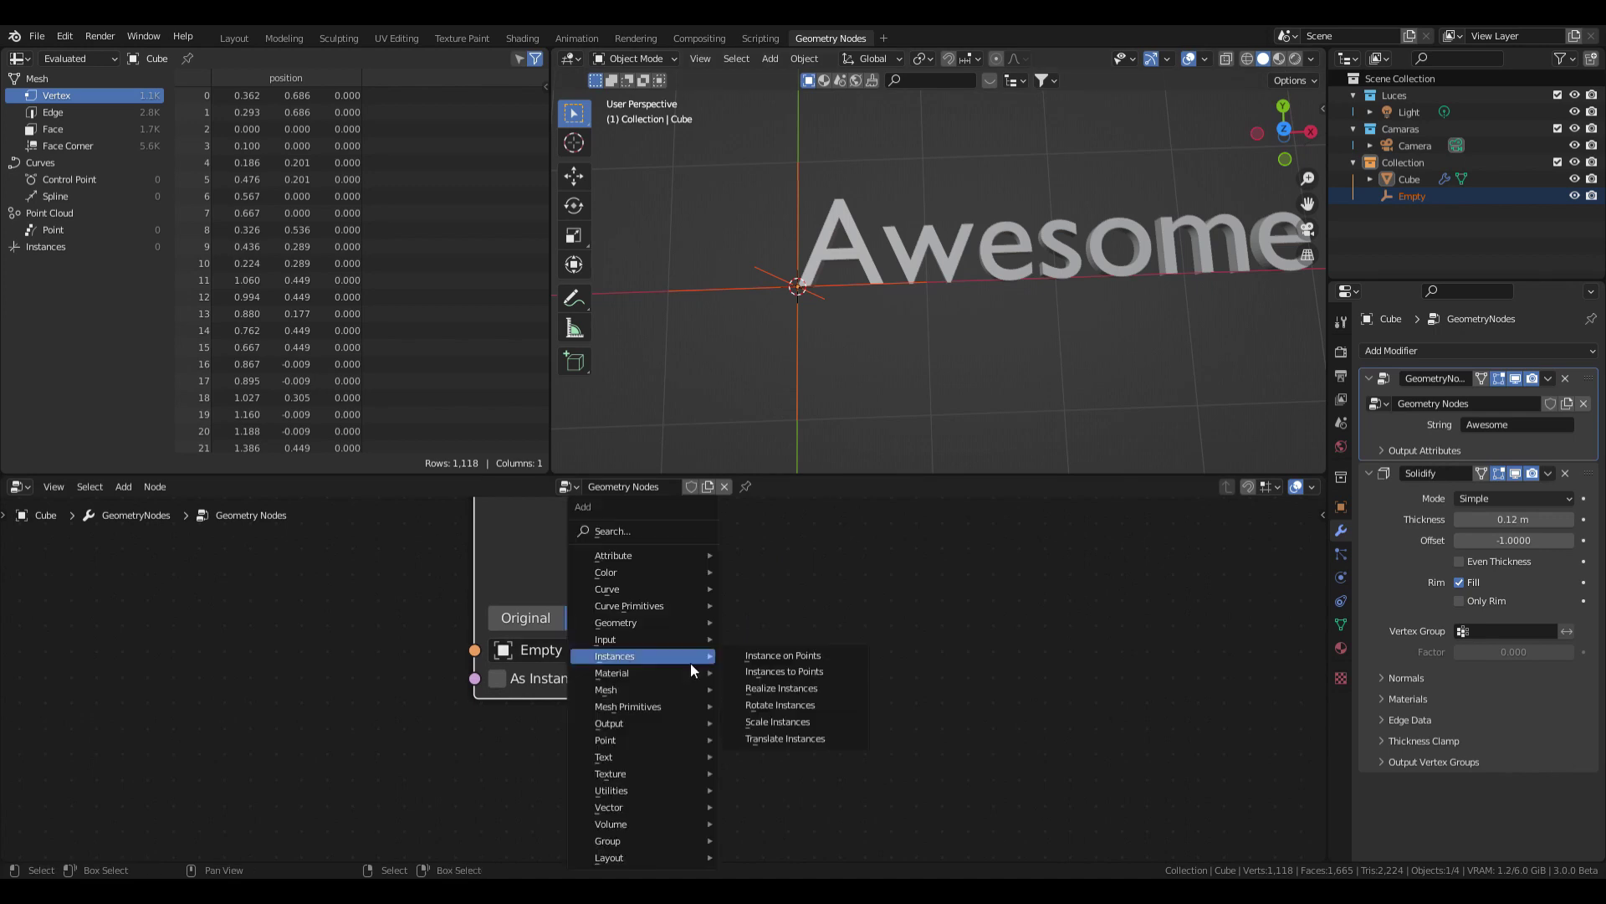
mouse_move(626, 640)
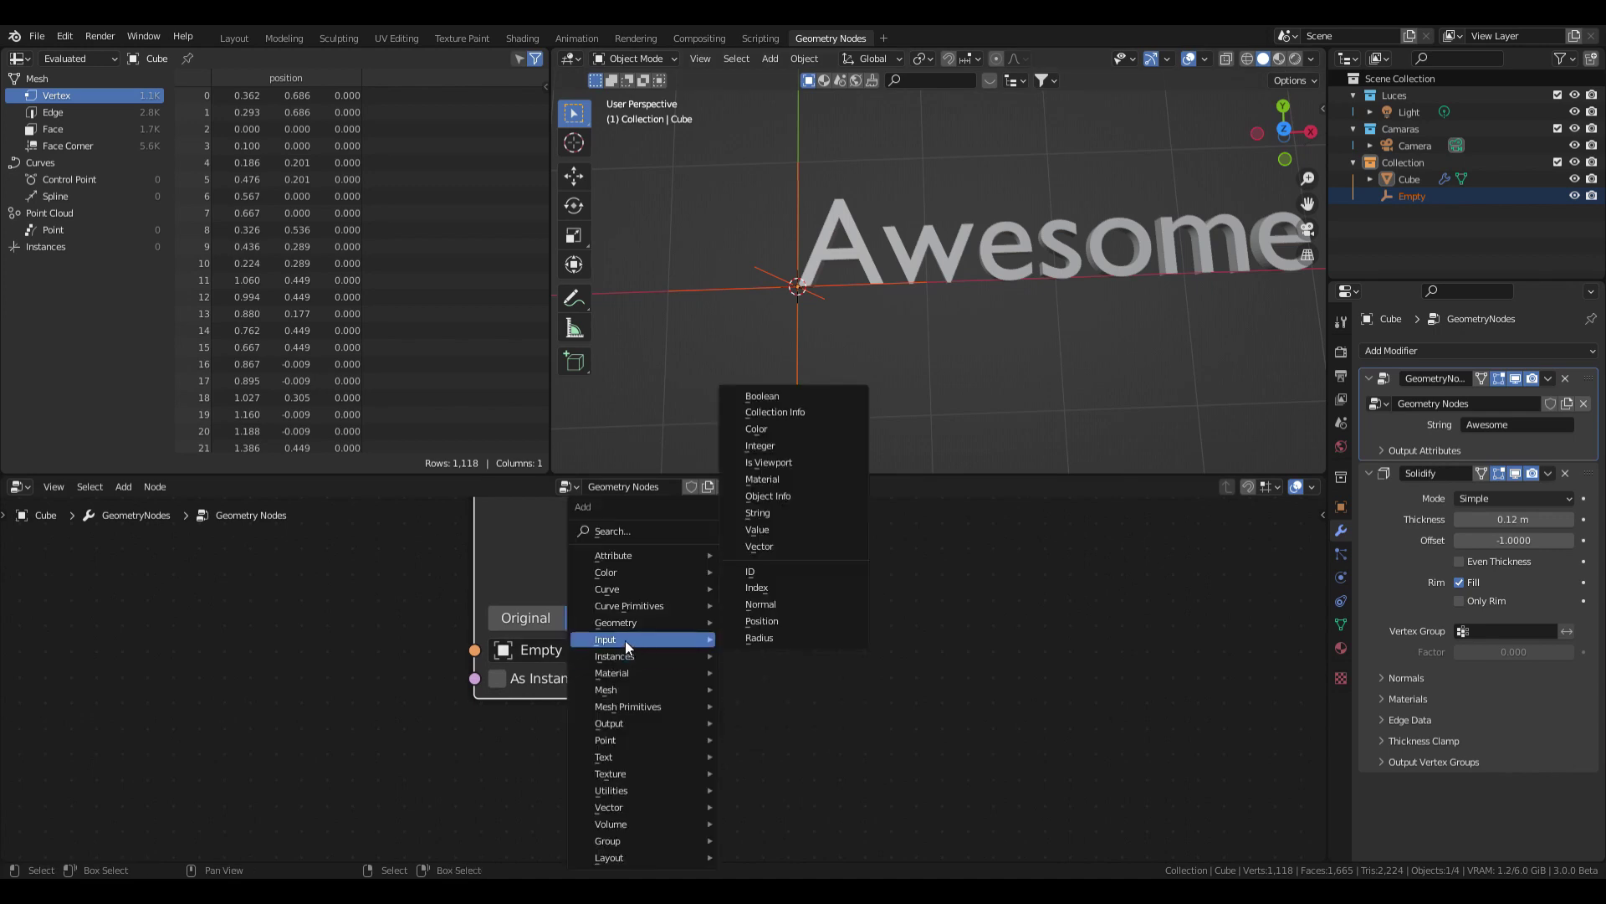
click(785, 621)
click(472, 747)
Add a Separate XYZ node and connect the Position output to its Vector input
key(shift+a)
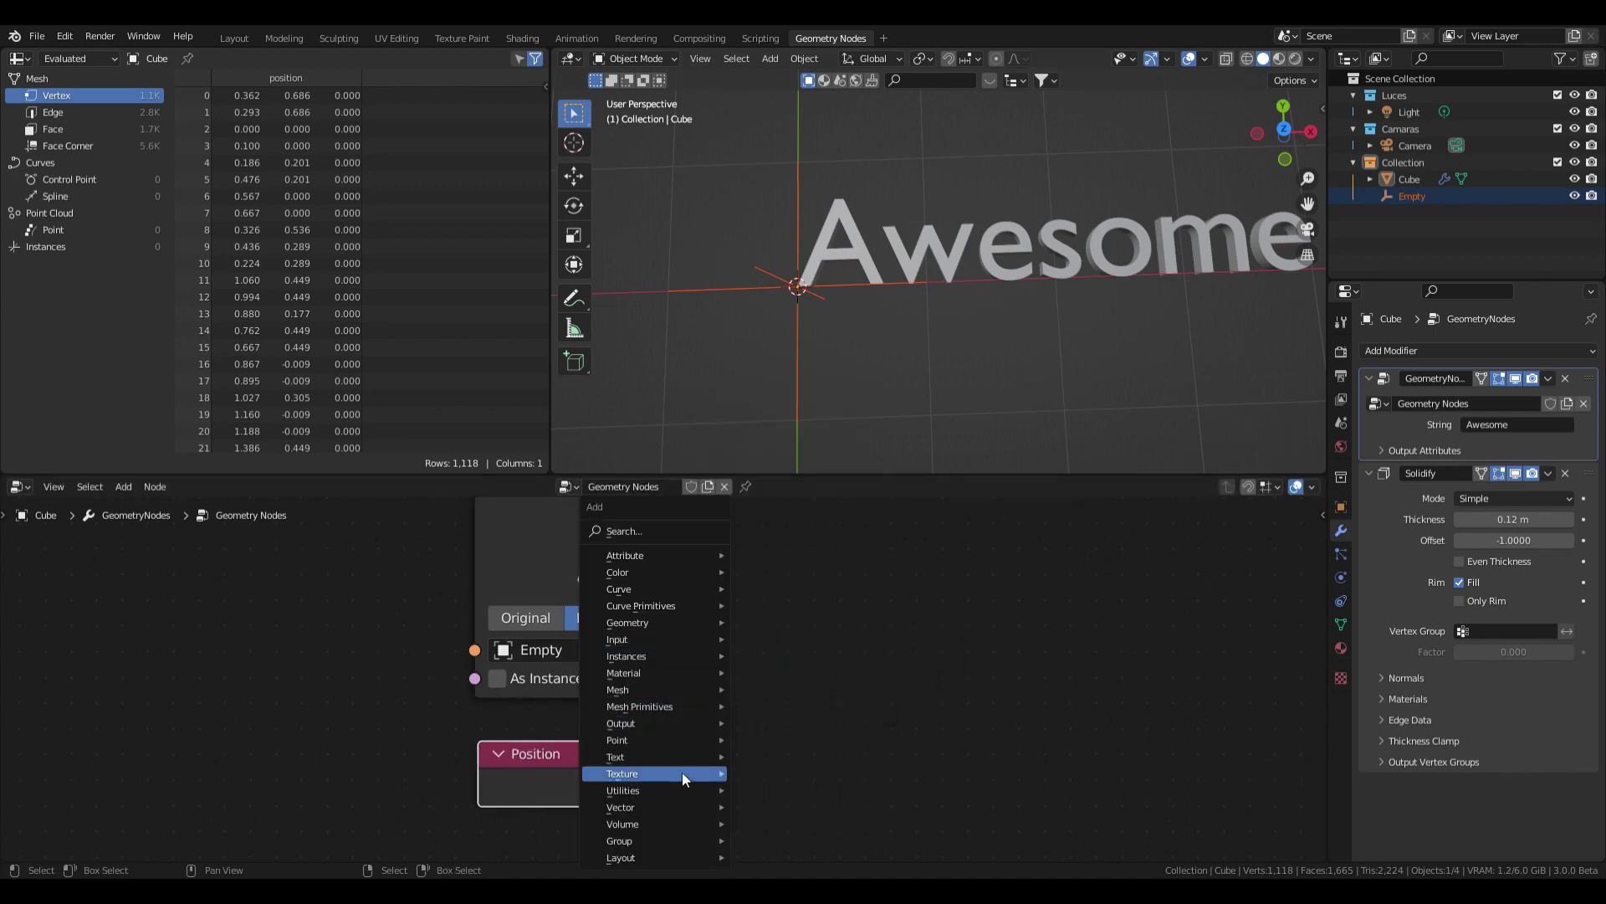
mouse_move(668, 809)
click(801, 755)
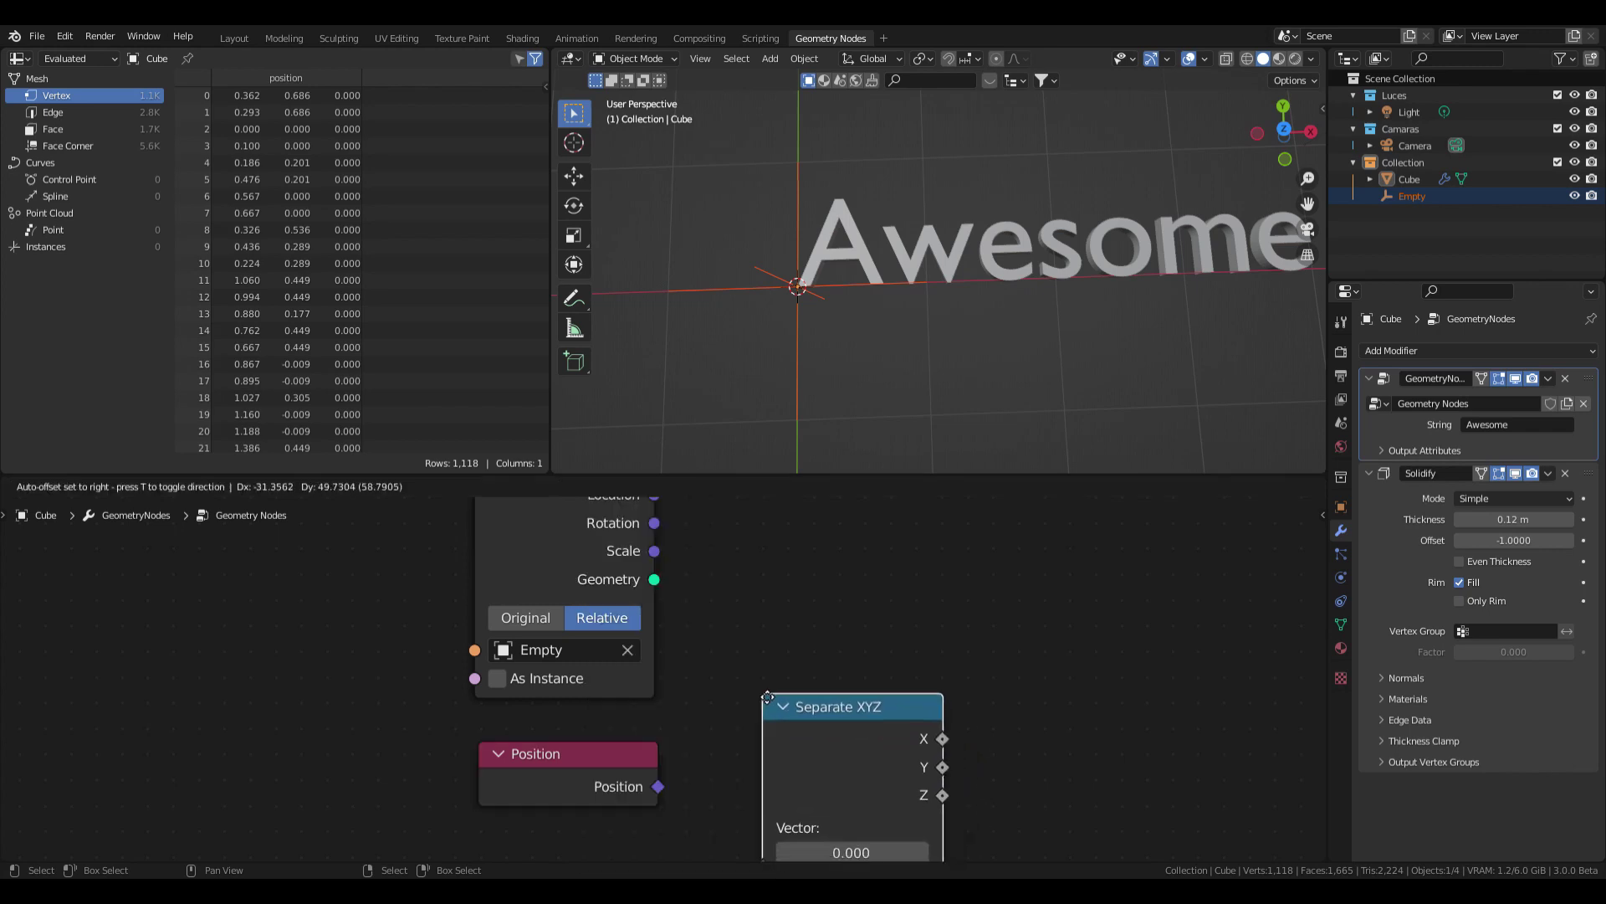
drag(658, 787, 751, 845)
Duplicate the Separate XYZ node, connect the Object Info's Location to the copy and align the two Separate XYZ nodes
key(shift+d)
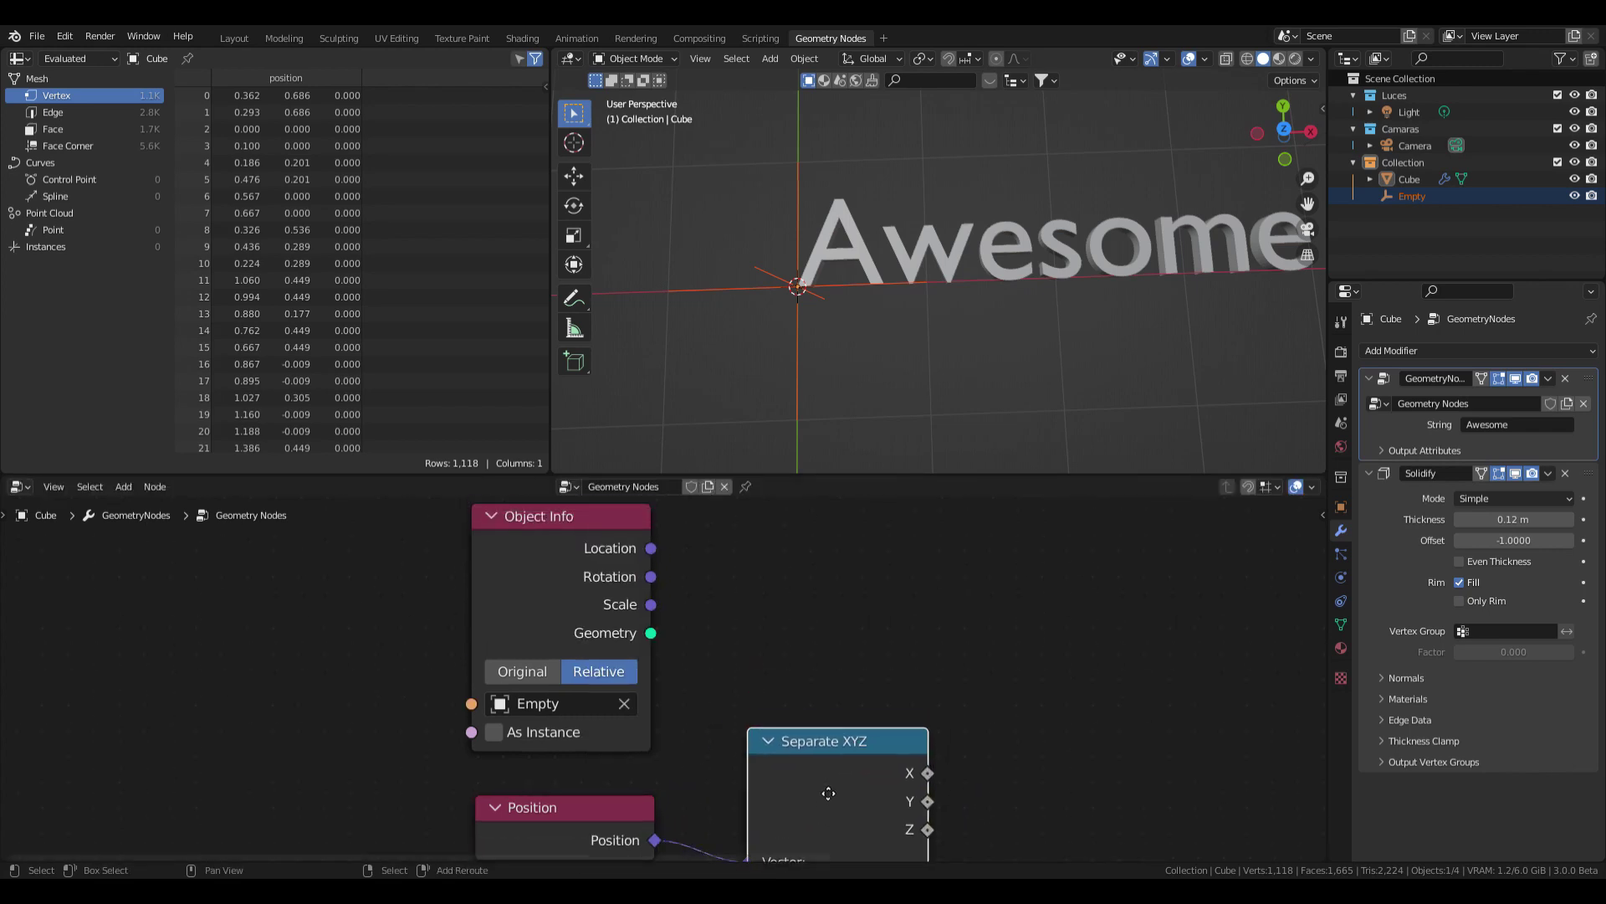
click(814, 559)
drag(651, 548, 735, 670)
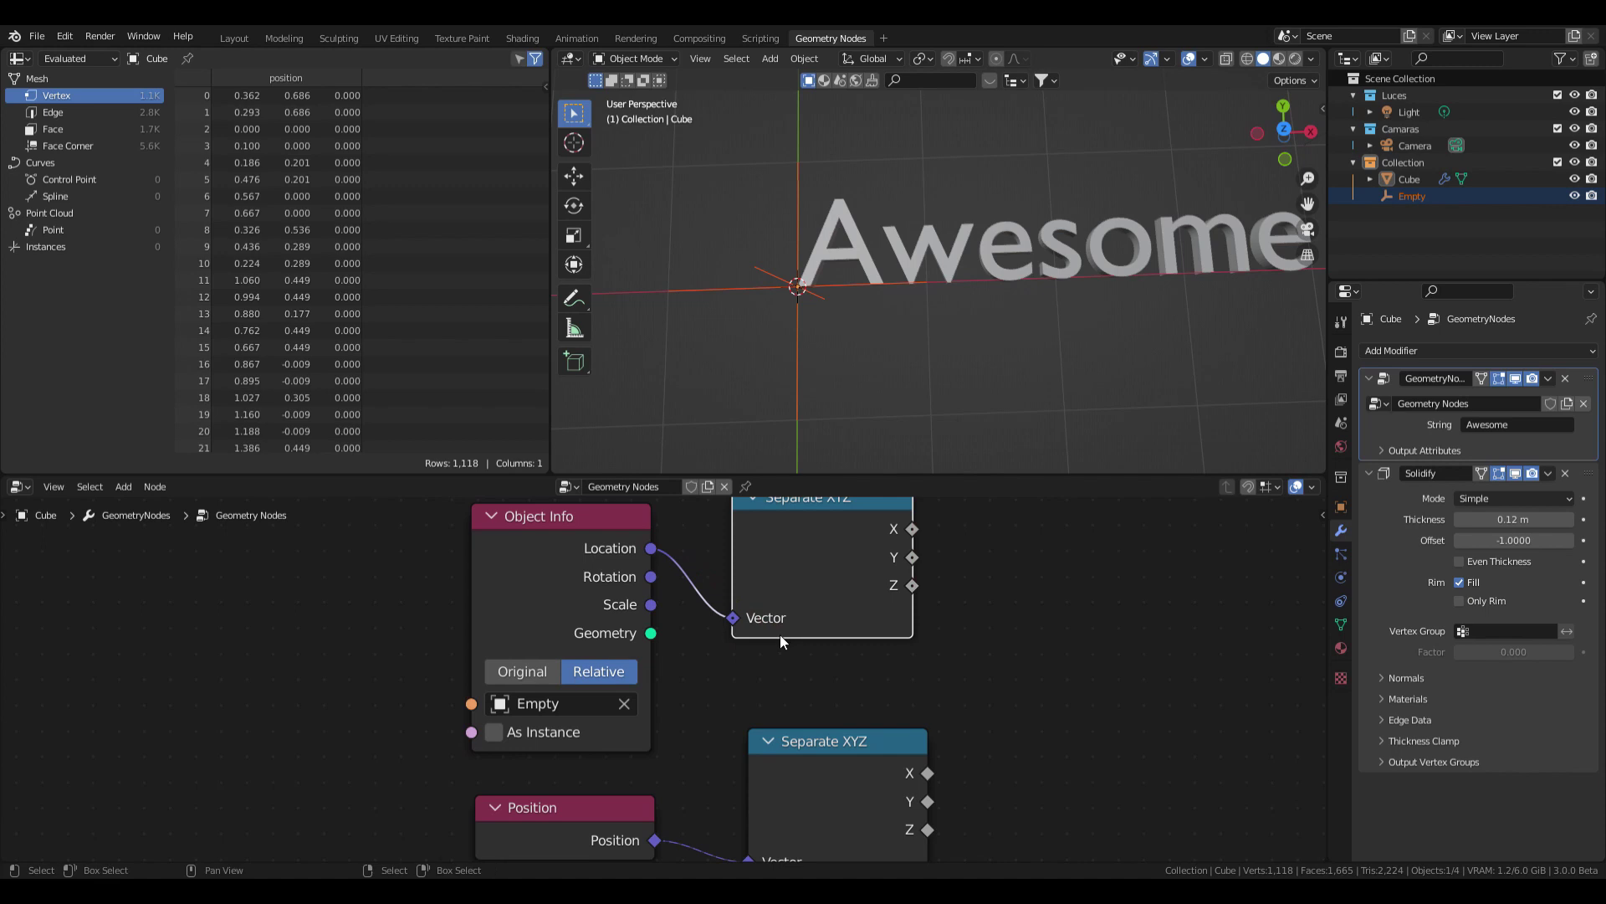
scroll(779, 635, down, 1)
drag(824, 737, 812, 707)
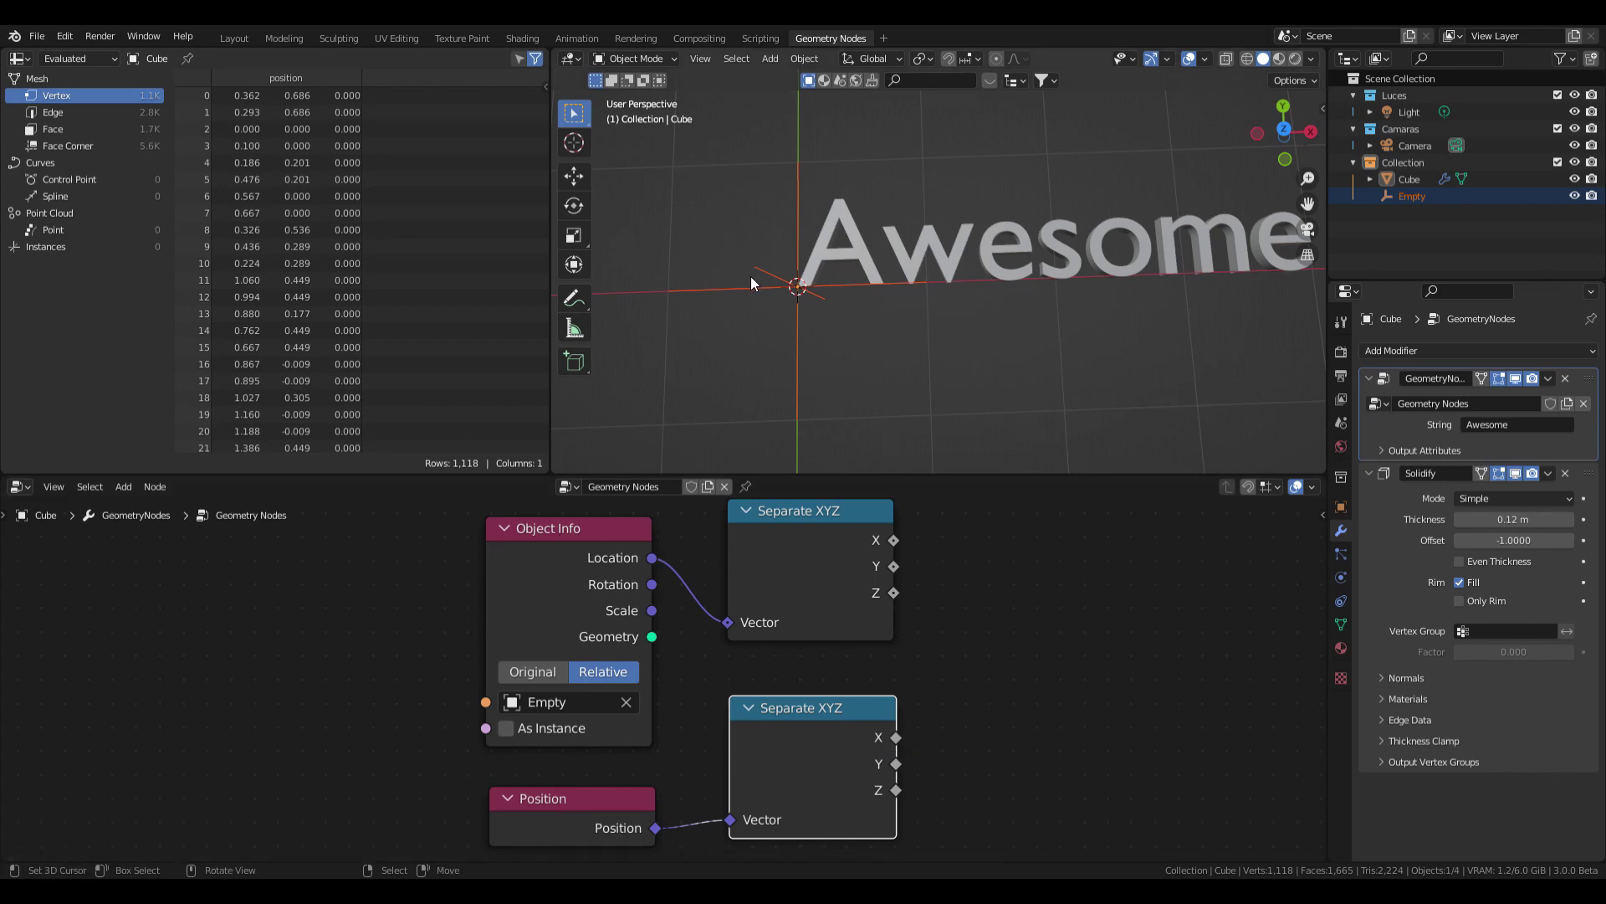
Join the X outputs of both Separate XYZ nodes in a math node set to Subtract, placed beside them
click(830, 565)
shift+click(841, 750)
key(ctrl+KP_Add)
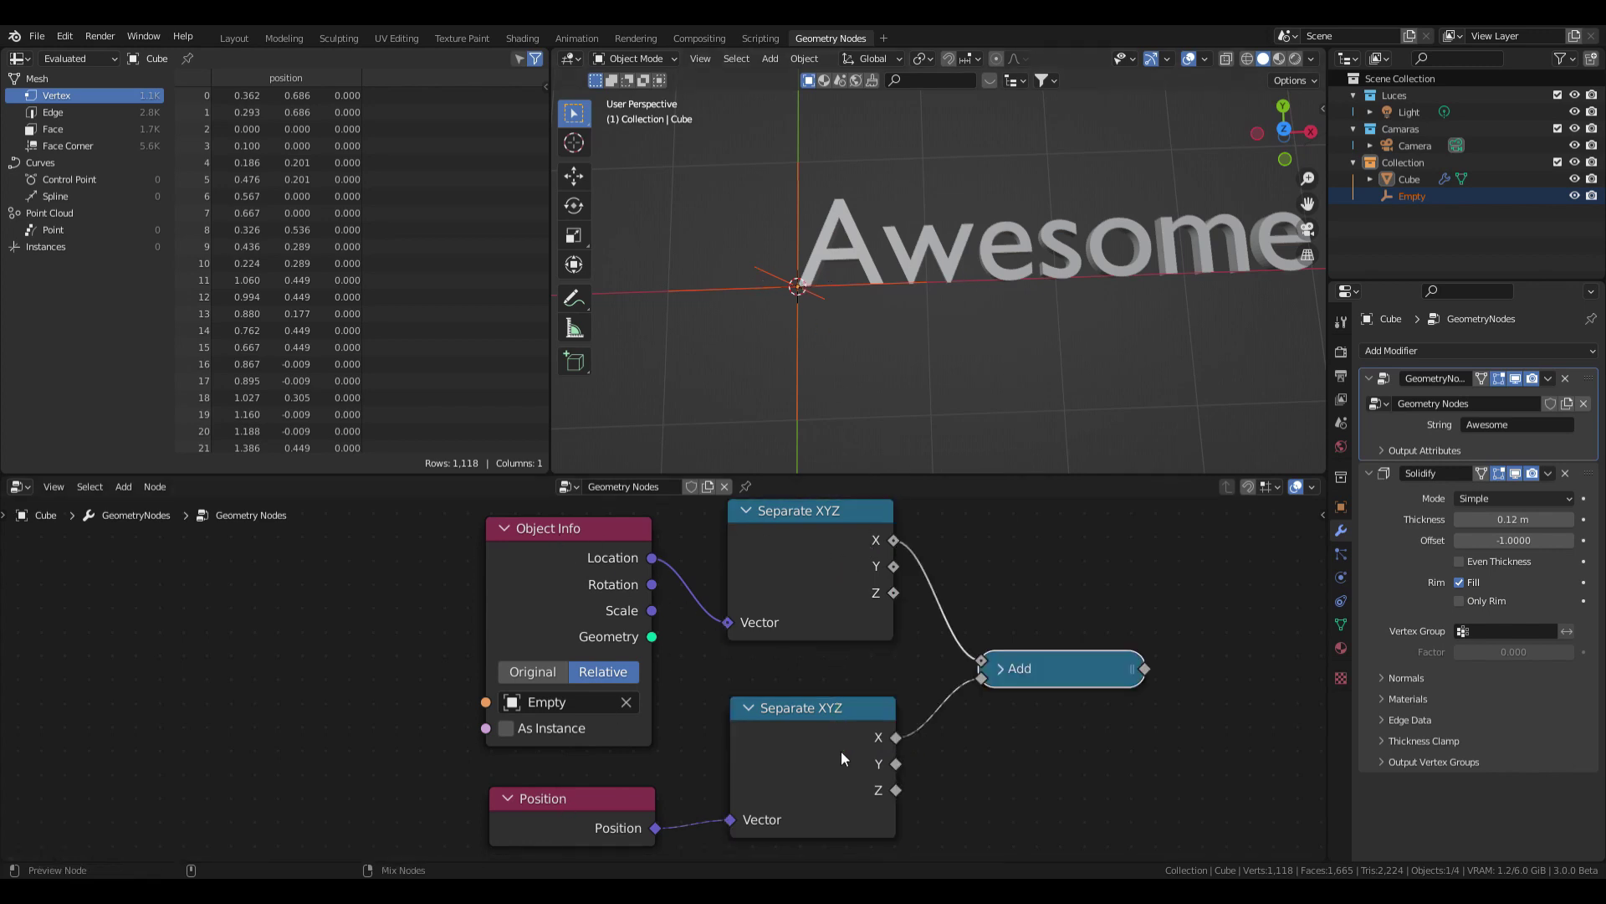
click(1000, 669)
click(1051, 732)
key(s)
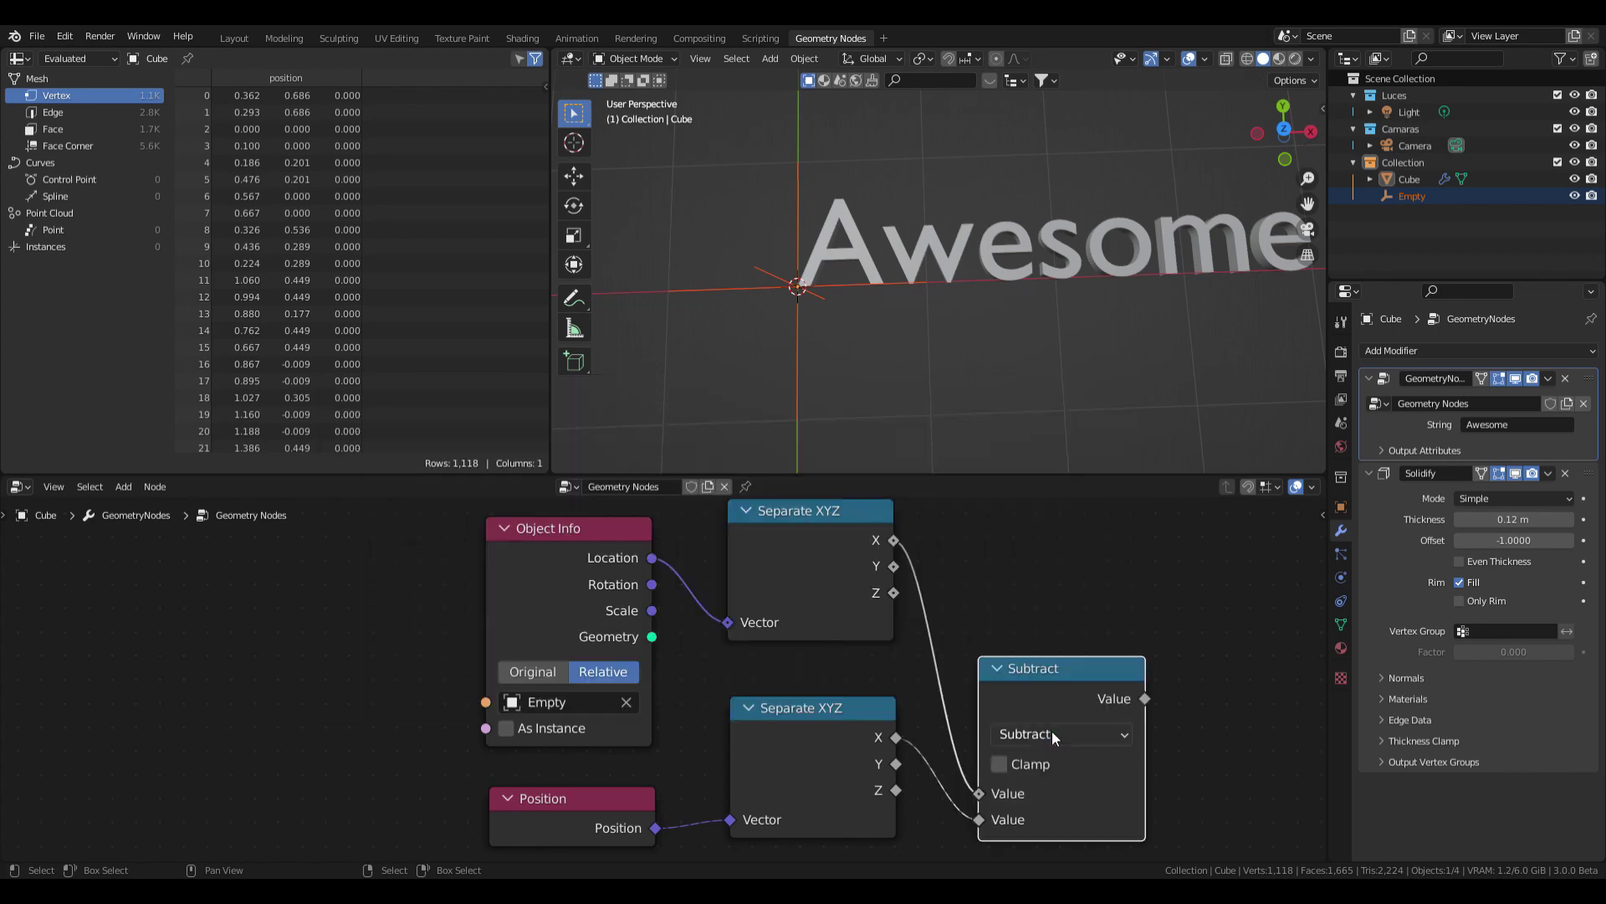
drag(1004, 681, 1011, 580)
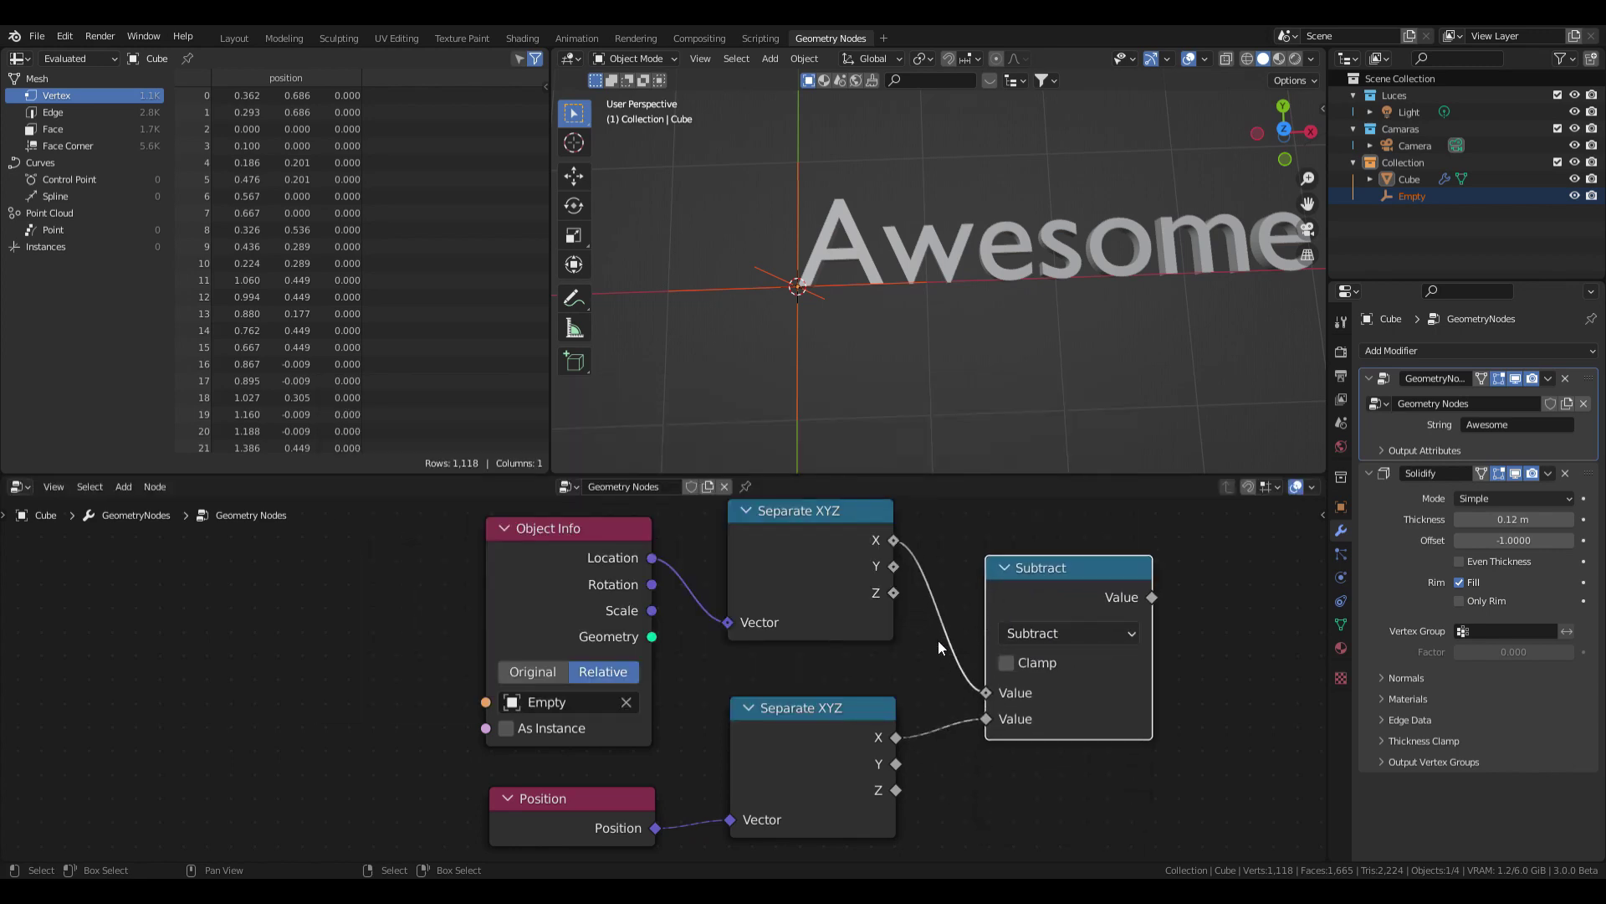
middle_drag(939, 646, 935, 620)
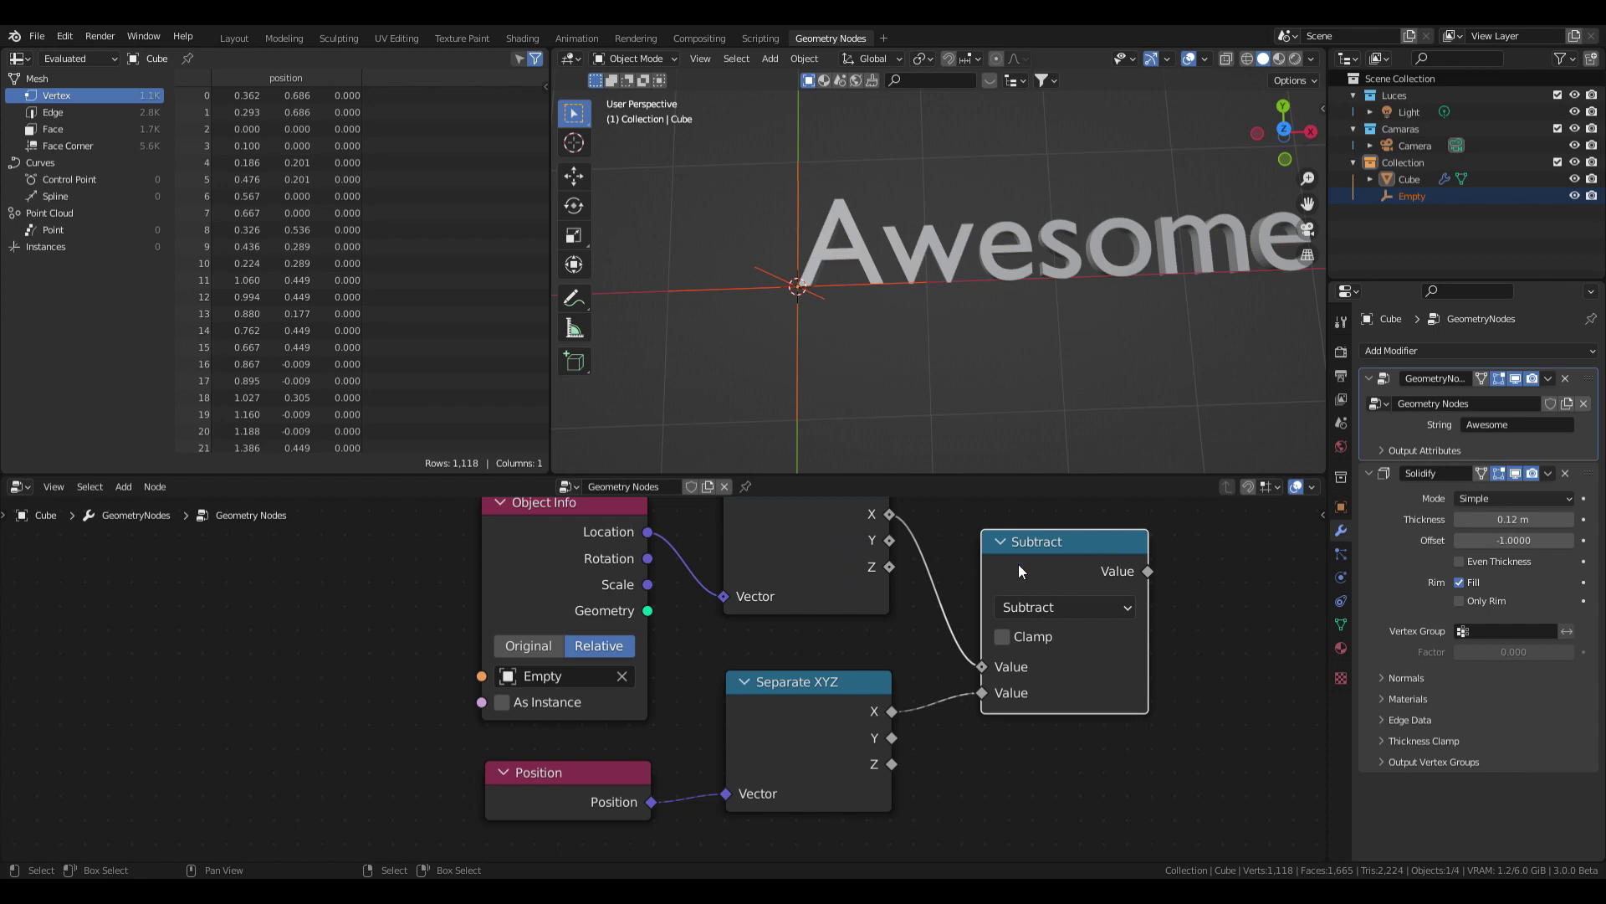
mouse_move(845, 581)
middle_down()
mouse_move(841, 612)
mouse_move(847, 590)
middle_up()
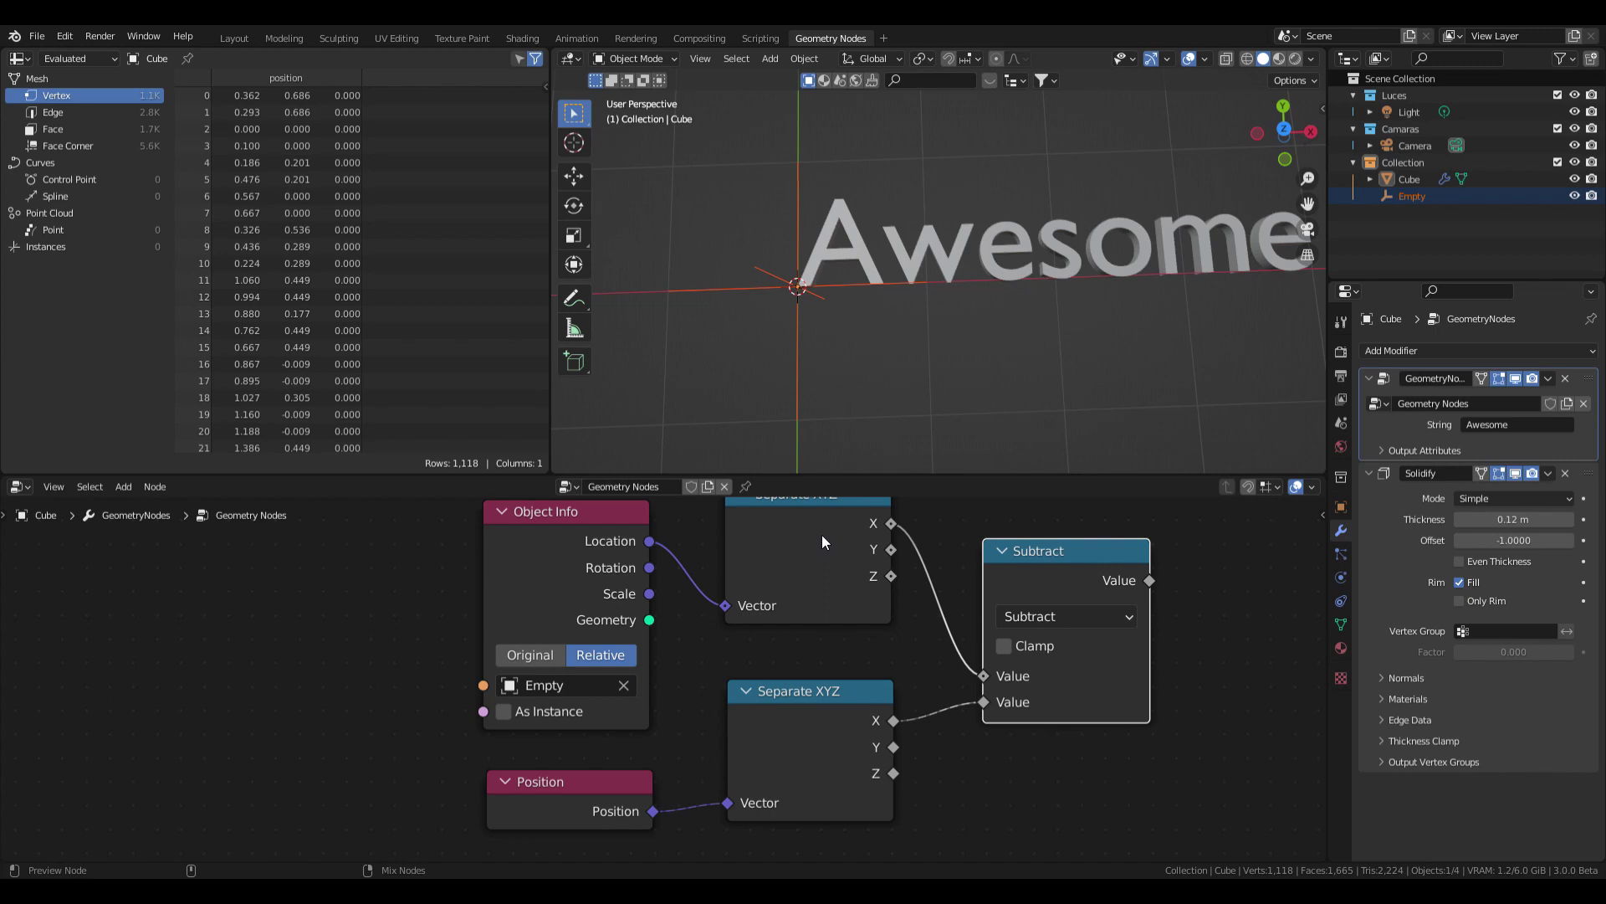
Replace the Subtract node with a new math node joining the two X outputs, set it to Subtract and collapse it
ctrl+shift+right_drag(820, 525, 839, 730)
drag(1046, 661, 1008, 579)
click(1032, 599)
key(x)
click(990, 641)
ctrl+scroll(1034, 705, down, 1)
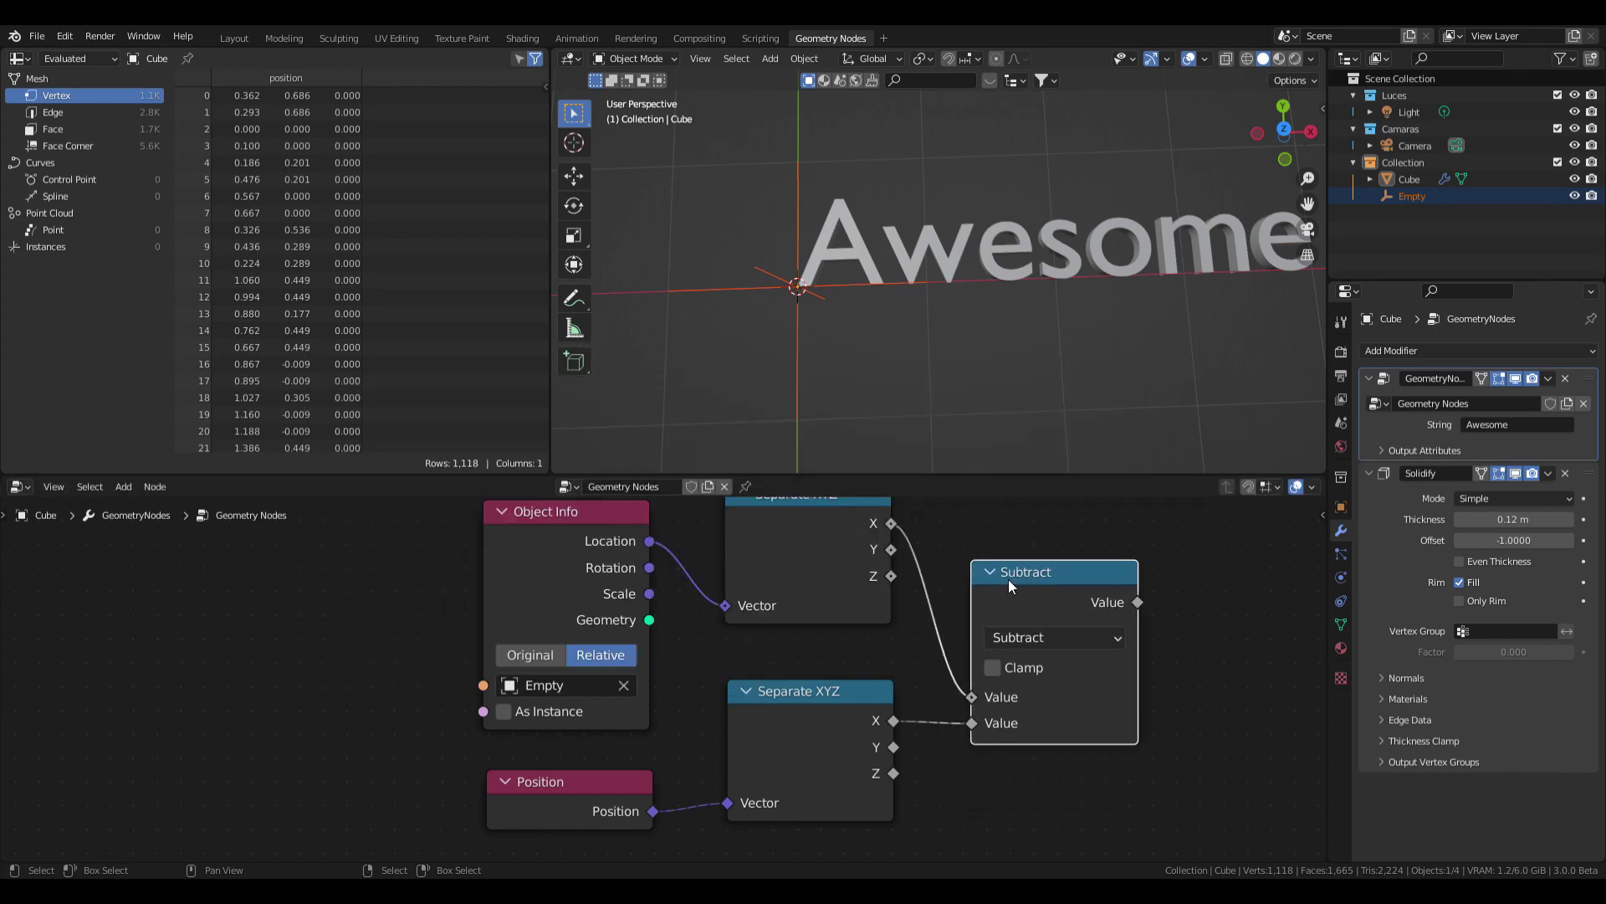
click(988, 573)
scroll(1086, 587, down, 3)
middle_drag(1086, 587, 817, 734)
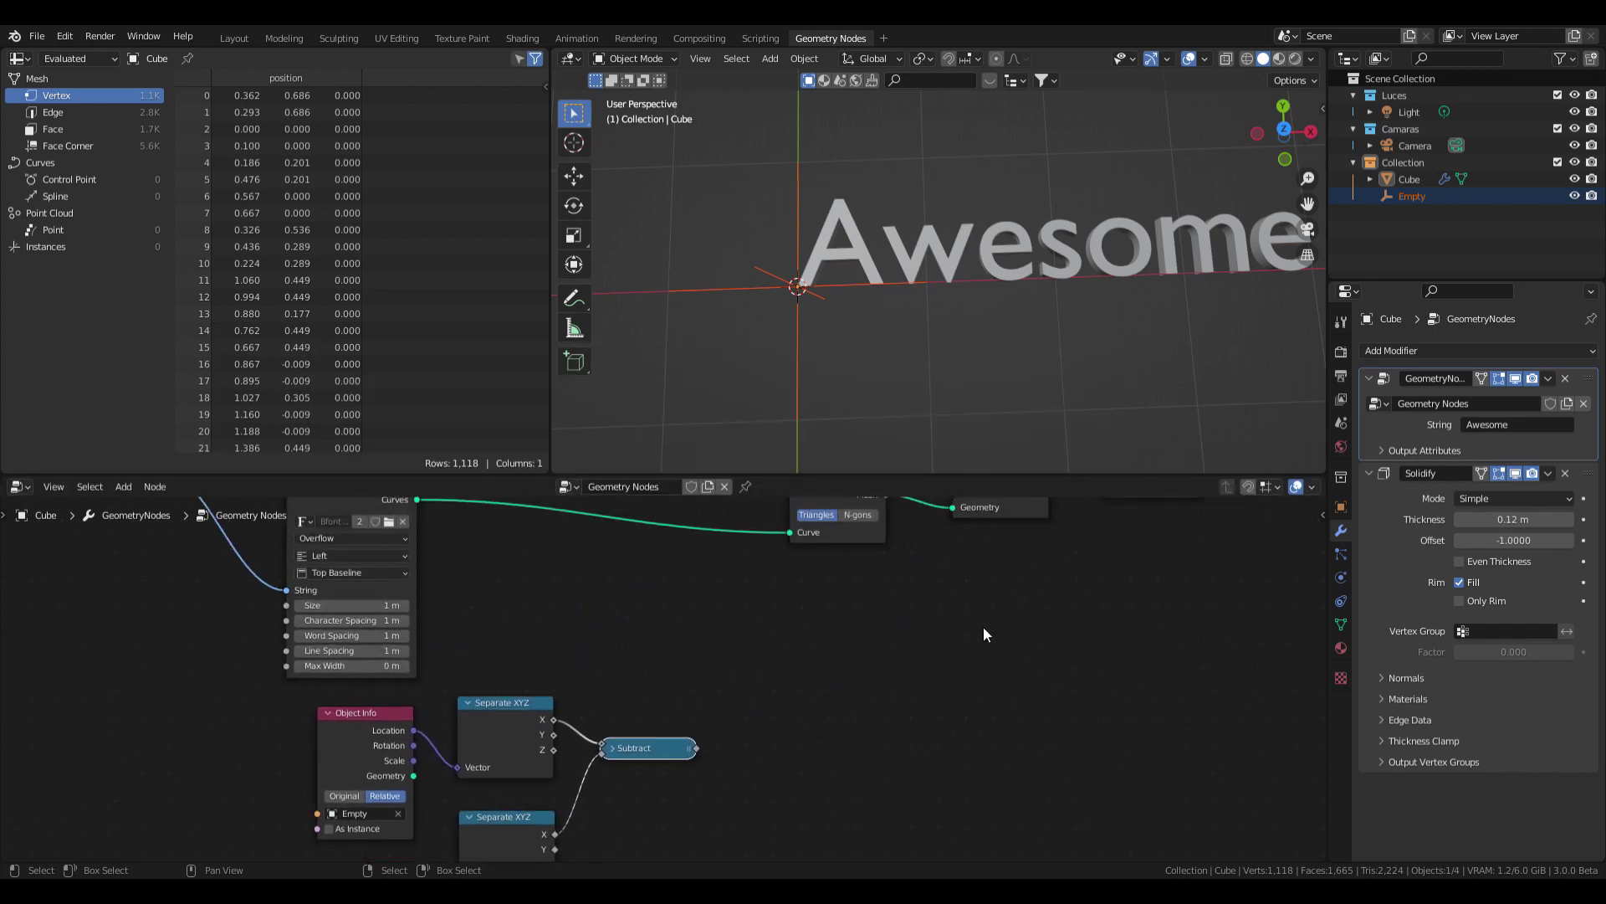
Move the Fill Curve, Realize Instances and Group Output nodes along X away from String to Curves to make room
scroll(933, 359, up, 3)
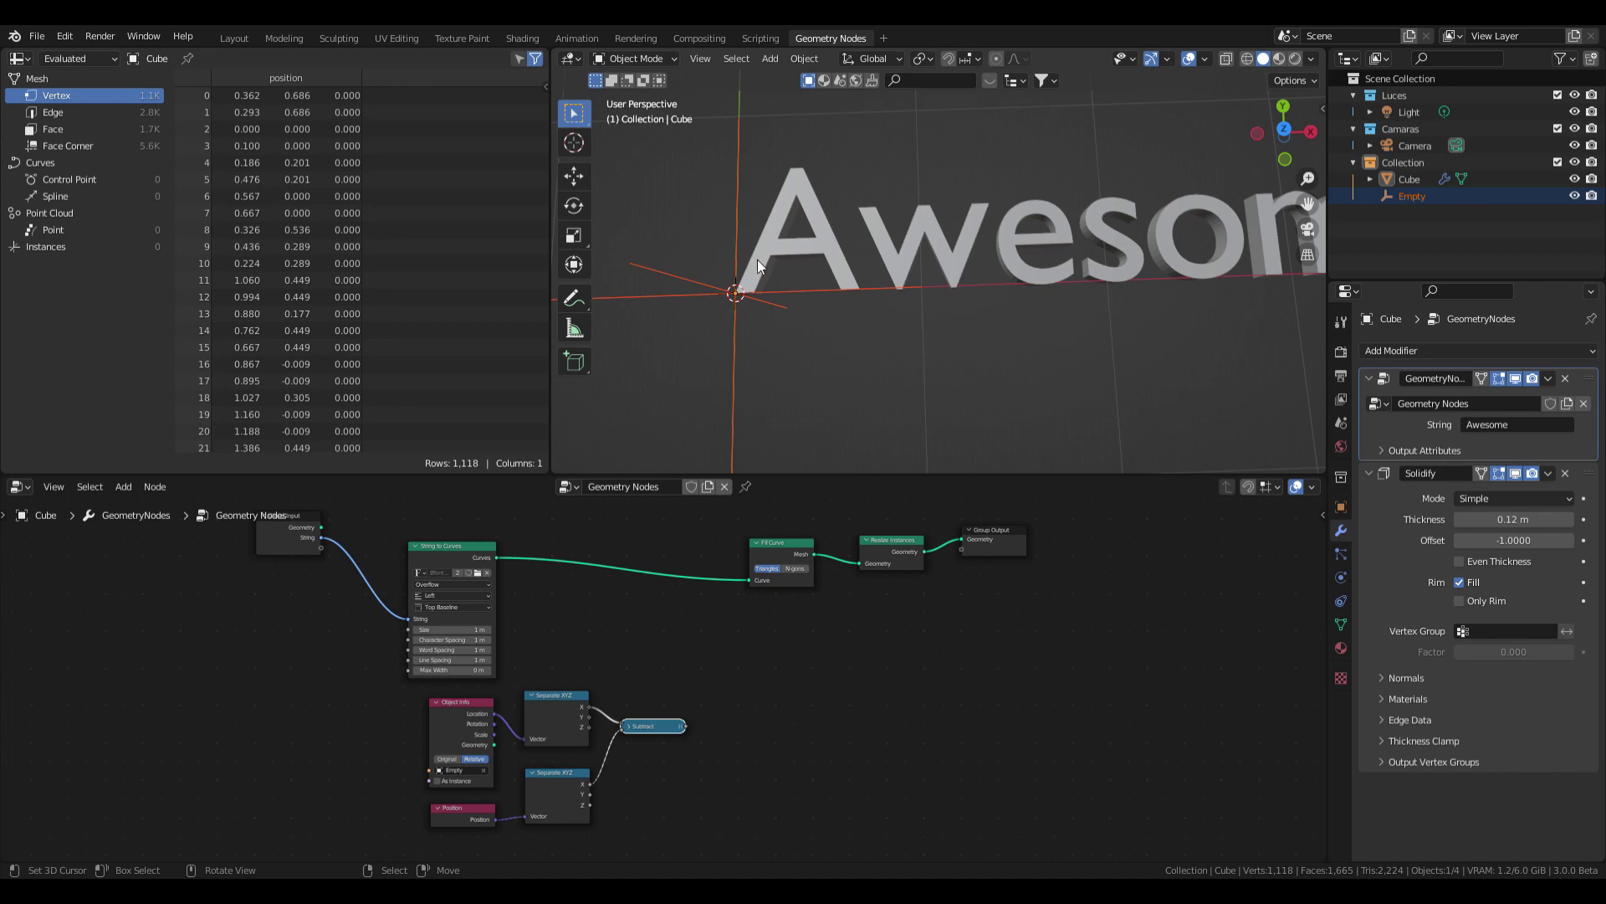
drag(1093, 532, 740, 637)
key(g)
key(x)
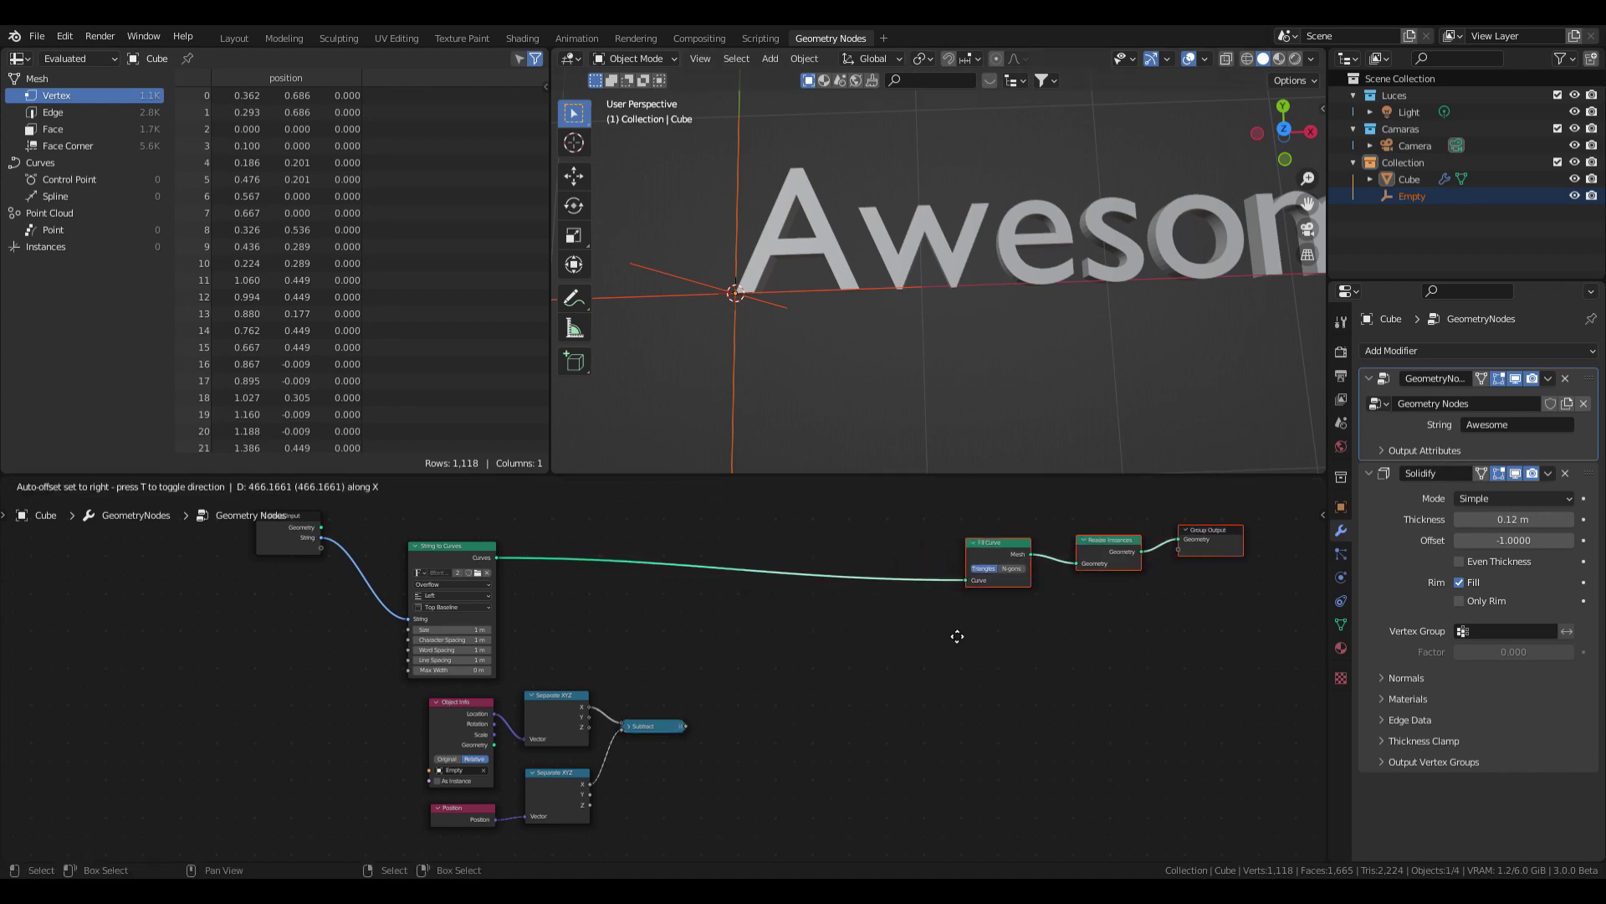
click(971, 636)
Insert a Scale Instances node on the link between String to Curves and Fill Curve
scroll(720, 601, up, 3)
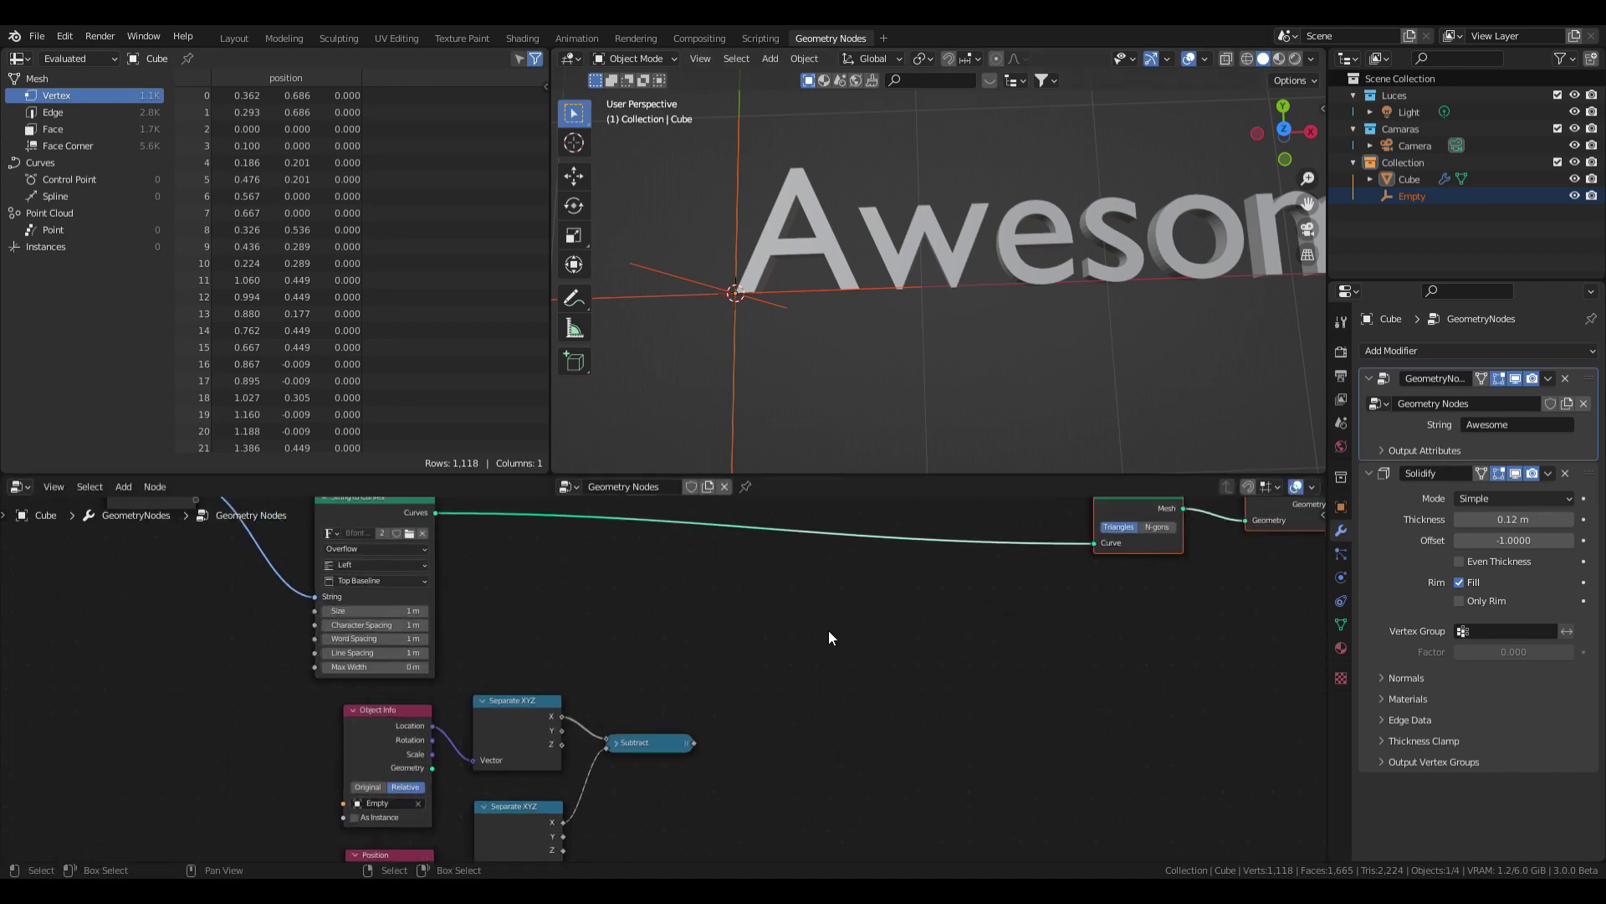
key(shift+a)
mouse_move(812, 484)
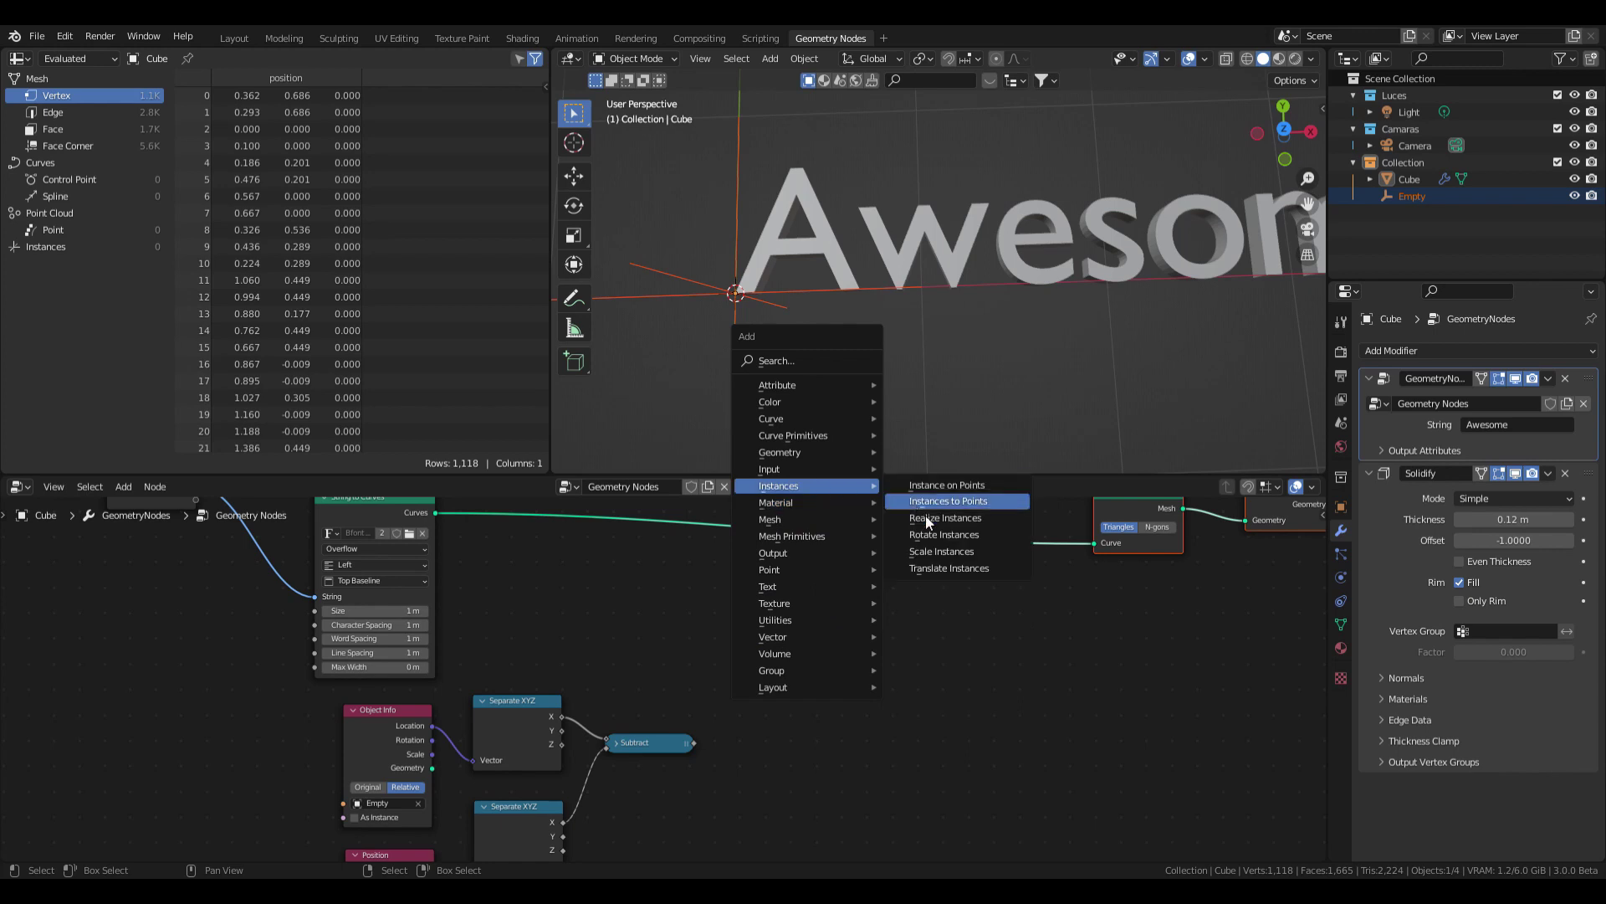
click(946, 554)
click(866, 517)
scroll(817, 709, up, 1)
mouse_move(818, 710)
middle_down()
mouse_move(834, 608)
mouse_move(825, 695)
middle_up()
scroll(825, 698, down, 1)
drag(914, 509, 918, 531)
Connect the Subtract node's output to the Scale input of the Scale Instances node
scroll(784, 771, up, 3)
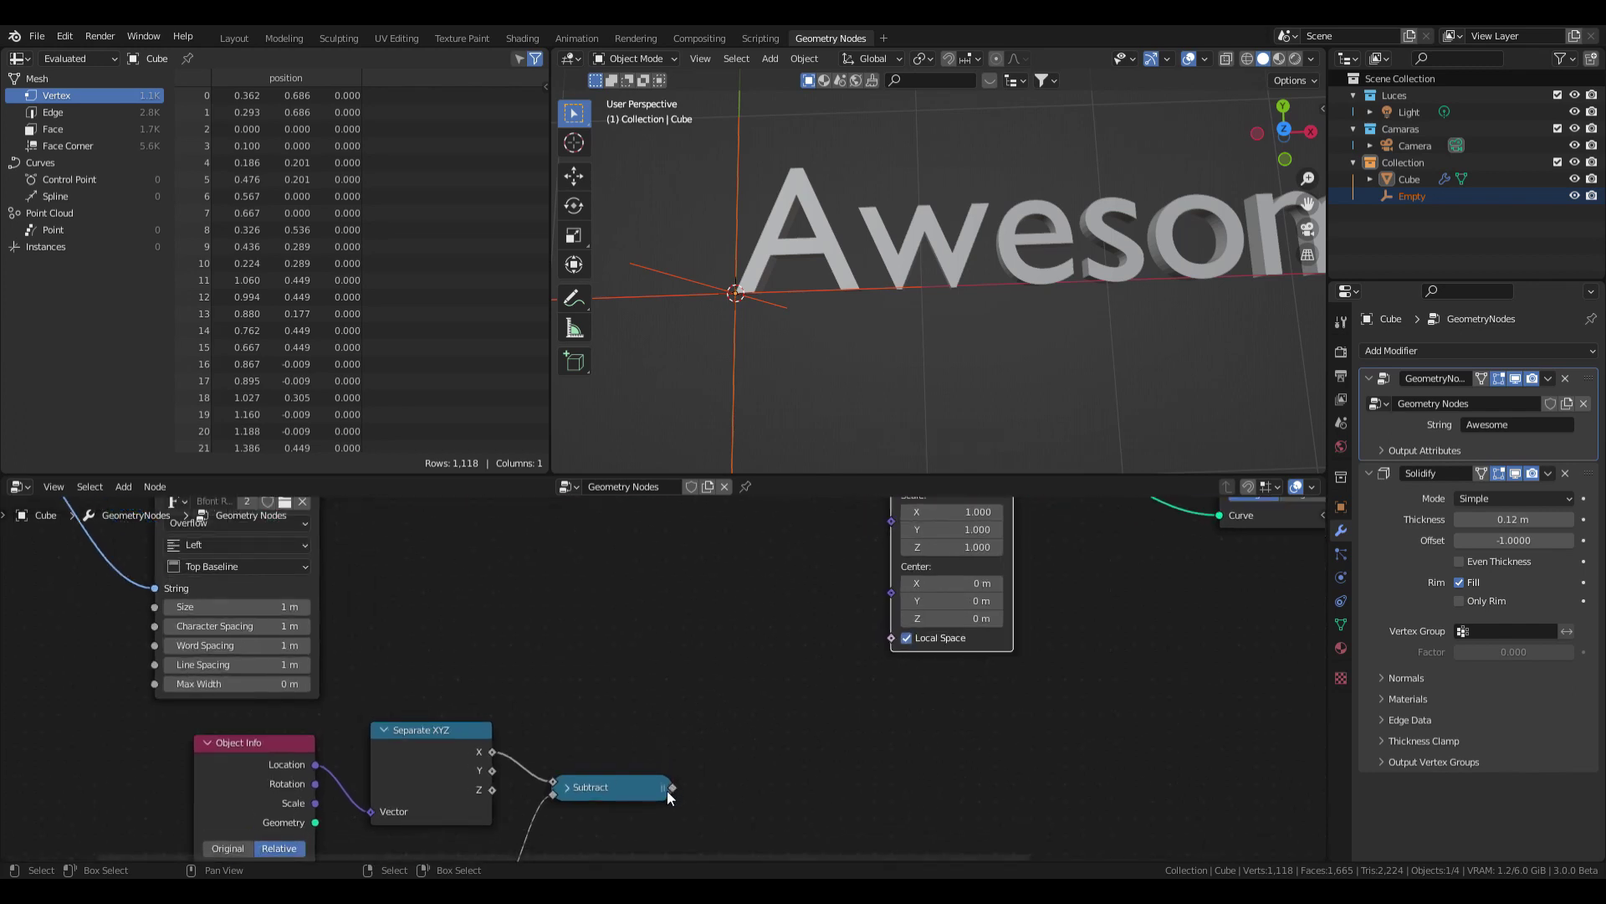
drag(673, 786, 886, 565)
drag(674, 786, 892, 522)
Slide the Empty back and forth along the X axis to test how it scales the letters
scroll(858, 323, down, 4)
click(837, 289)
key(g)
key(x)
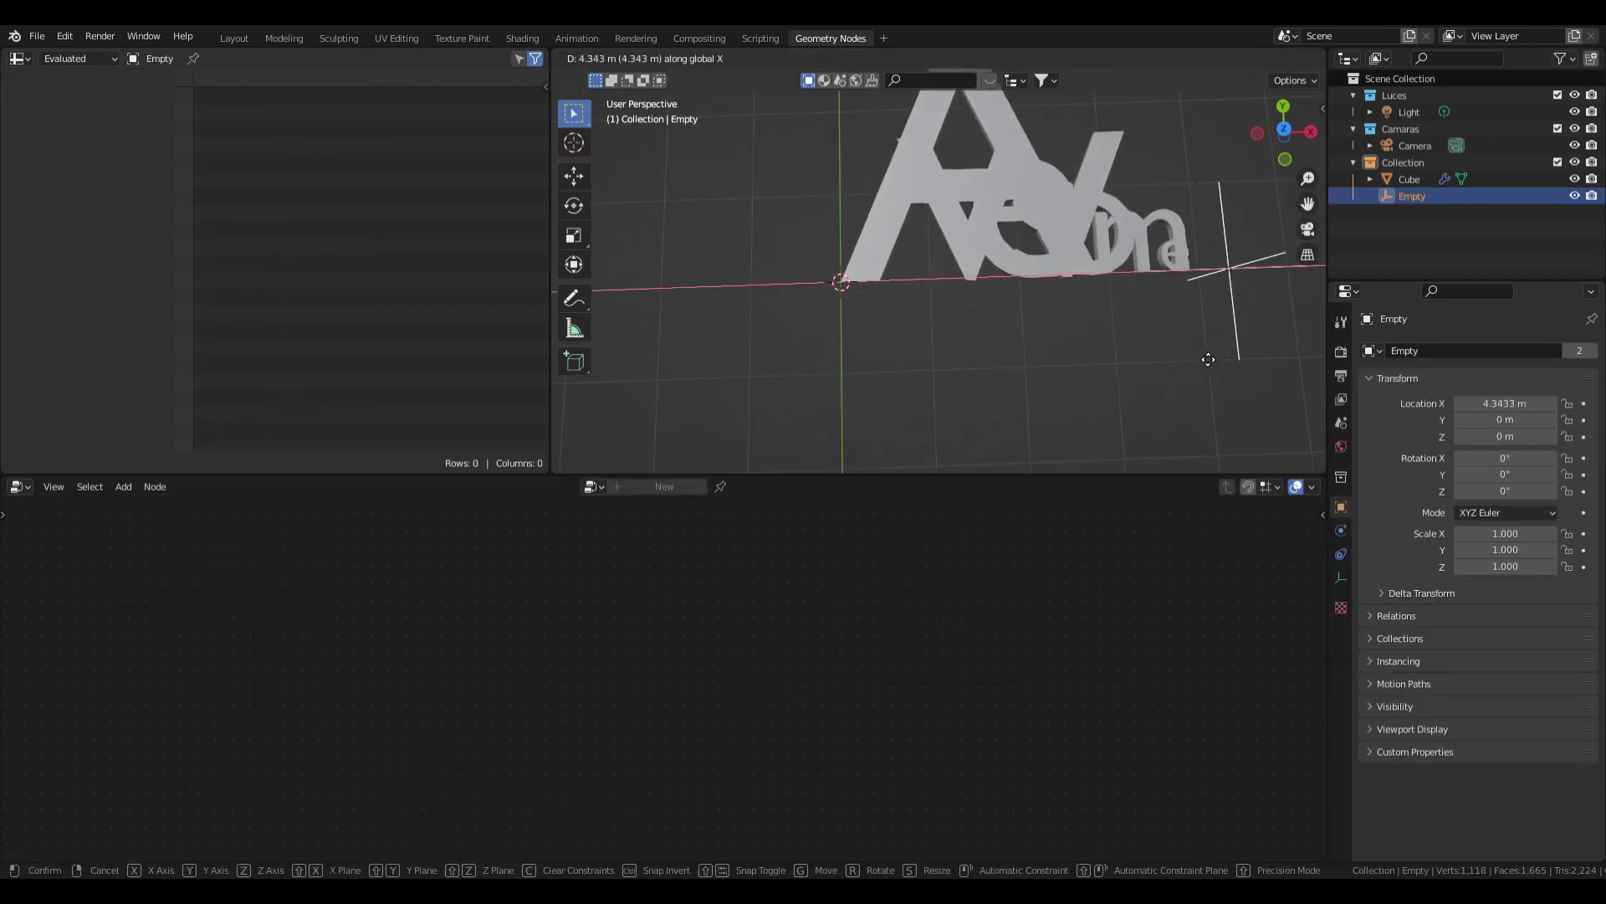
click(837, 350)
Select the text object and insert a Map Range node between Subtract and the Scale Instances node
click(922, 344)
key(shift+a)
mouse_move(650, 795)
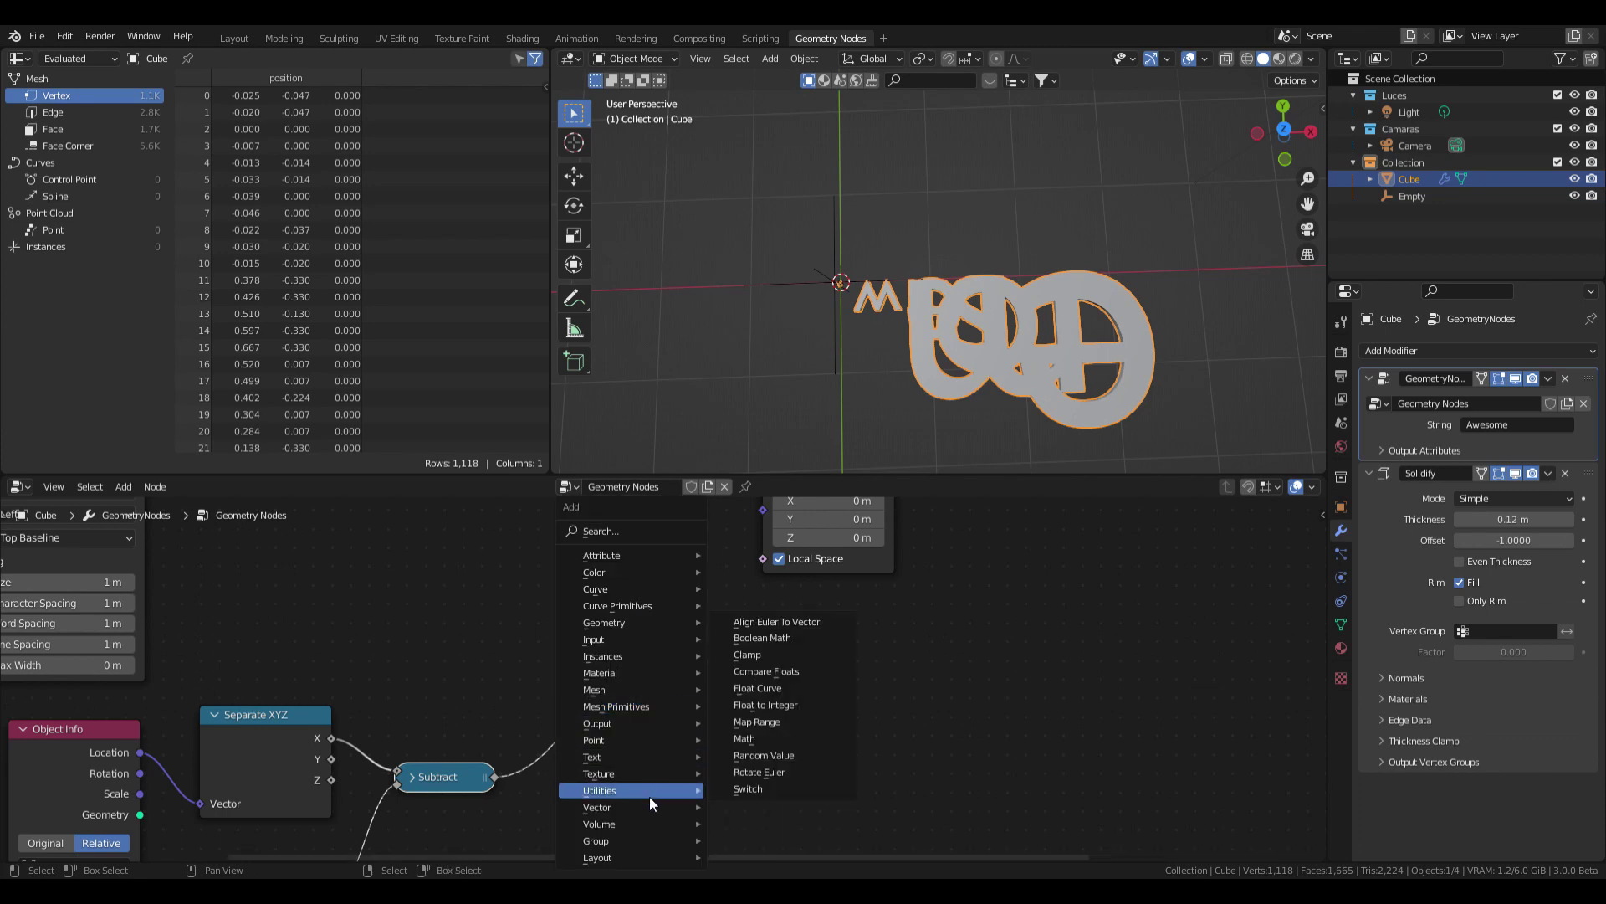
click(757, 722)
click(591, 676)
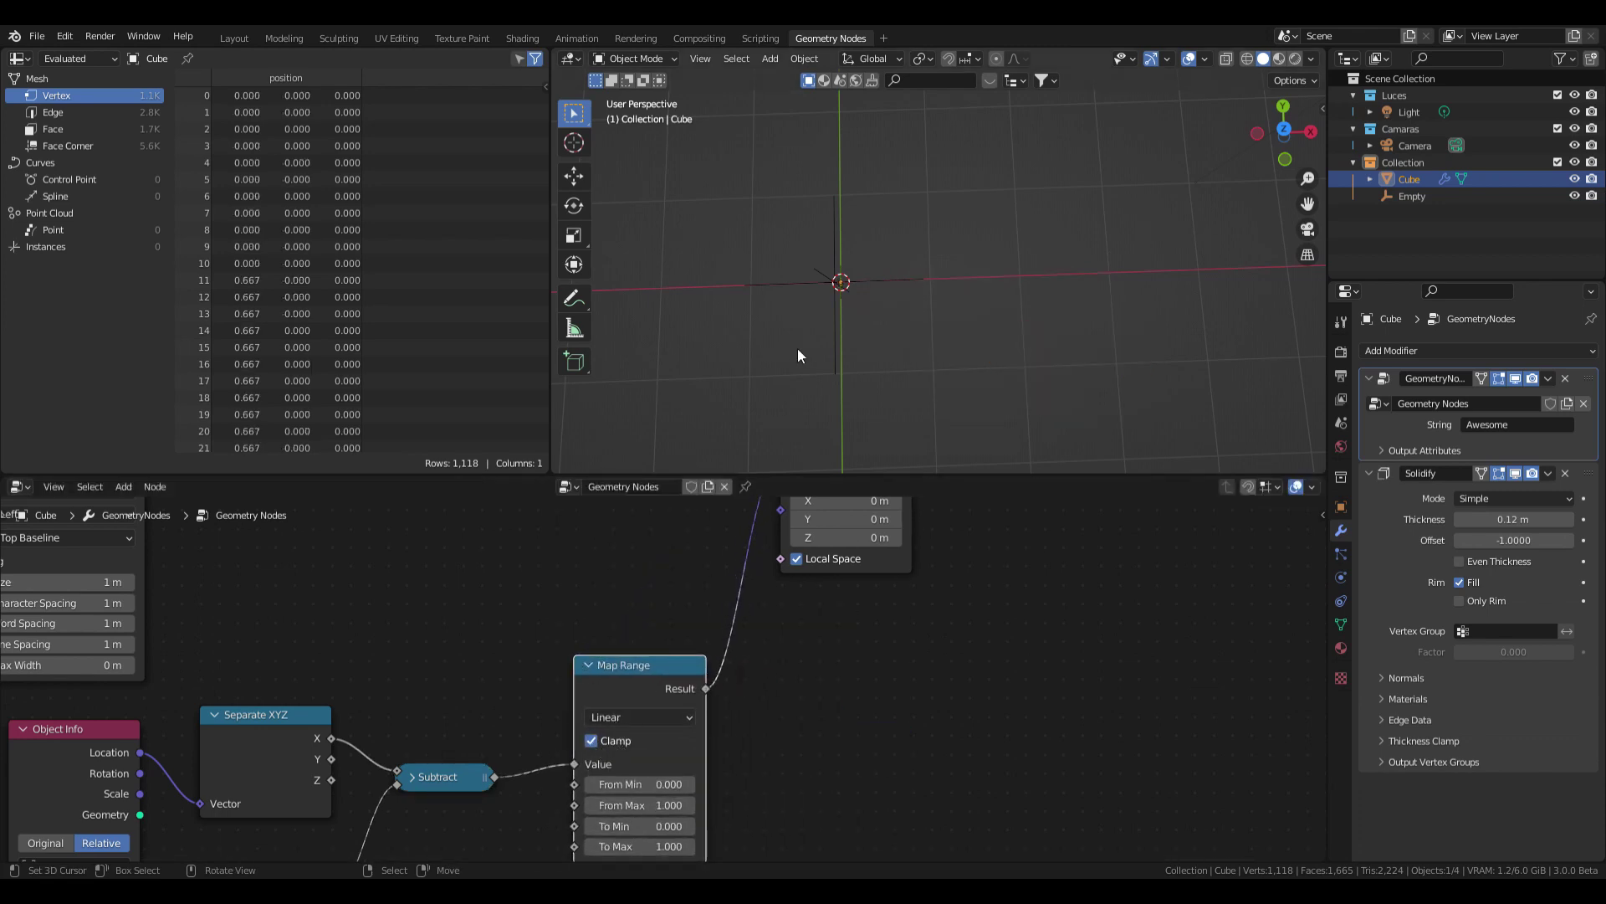
Move the Empty along the X axis past the end of the text, to about 4.69 m
click(831, 292)
key(g)
key(x)
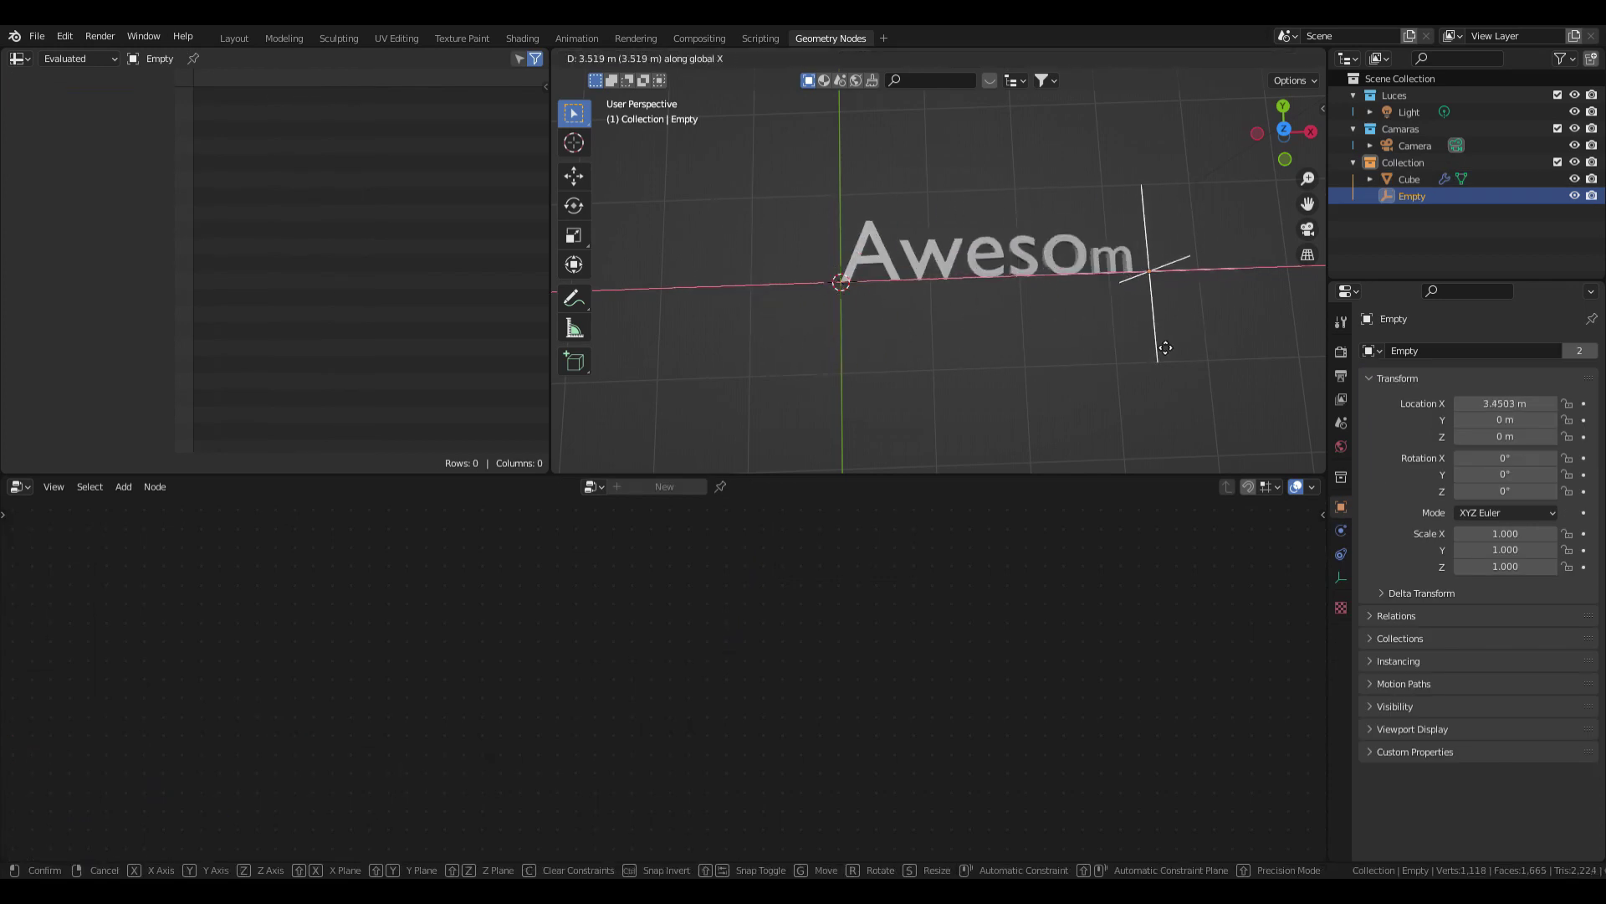
click(1263, 321)
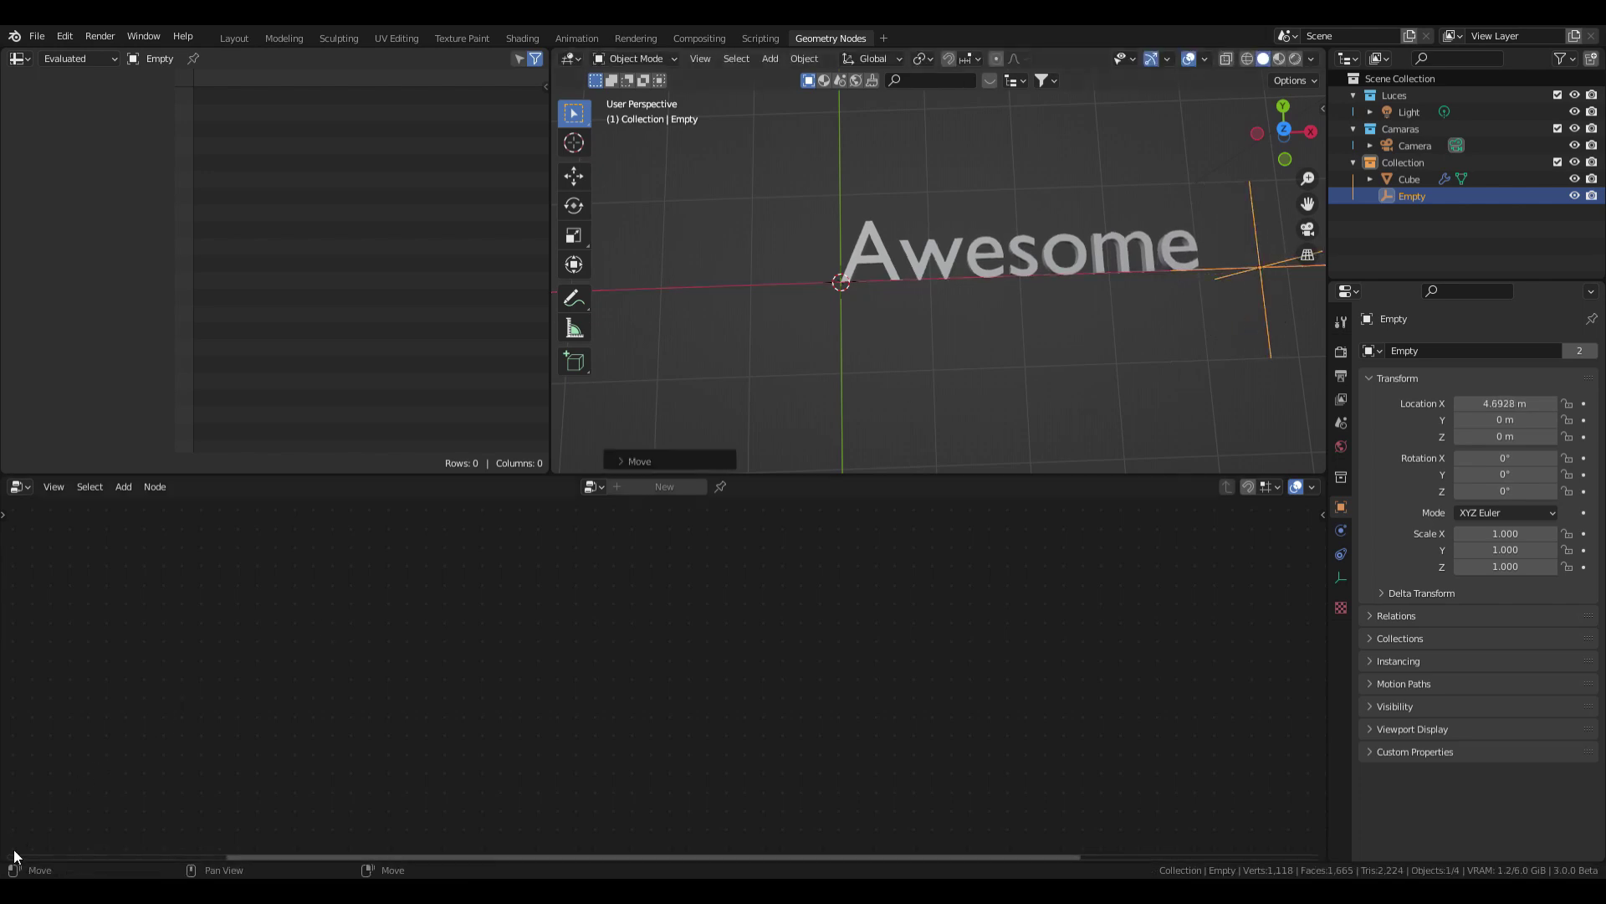
Split the lower part off the node editor and turn the new area into a Timeline
drag(10, 863, 12, 726)
click(20, 735)
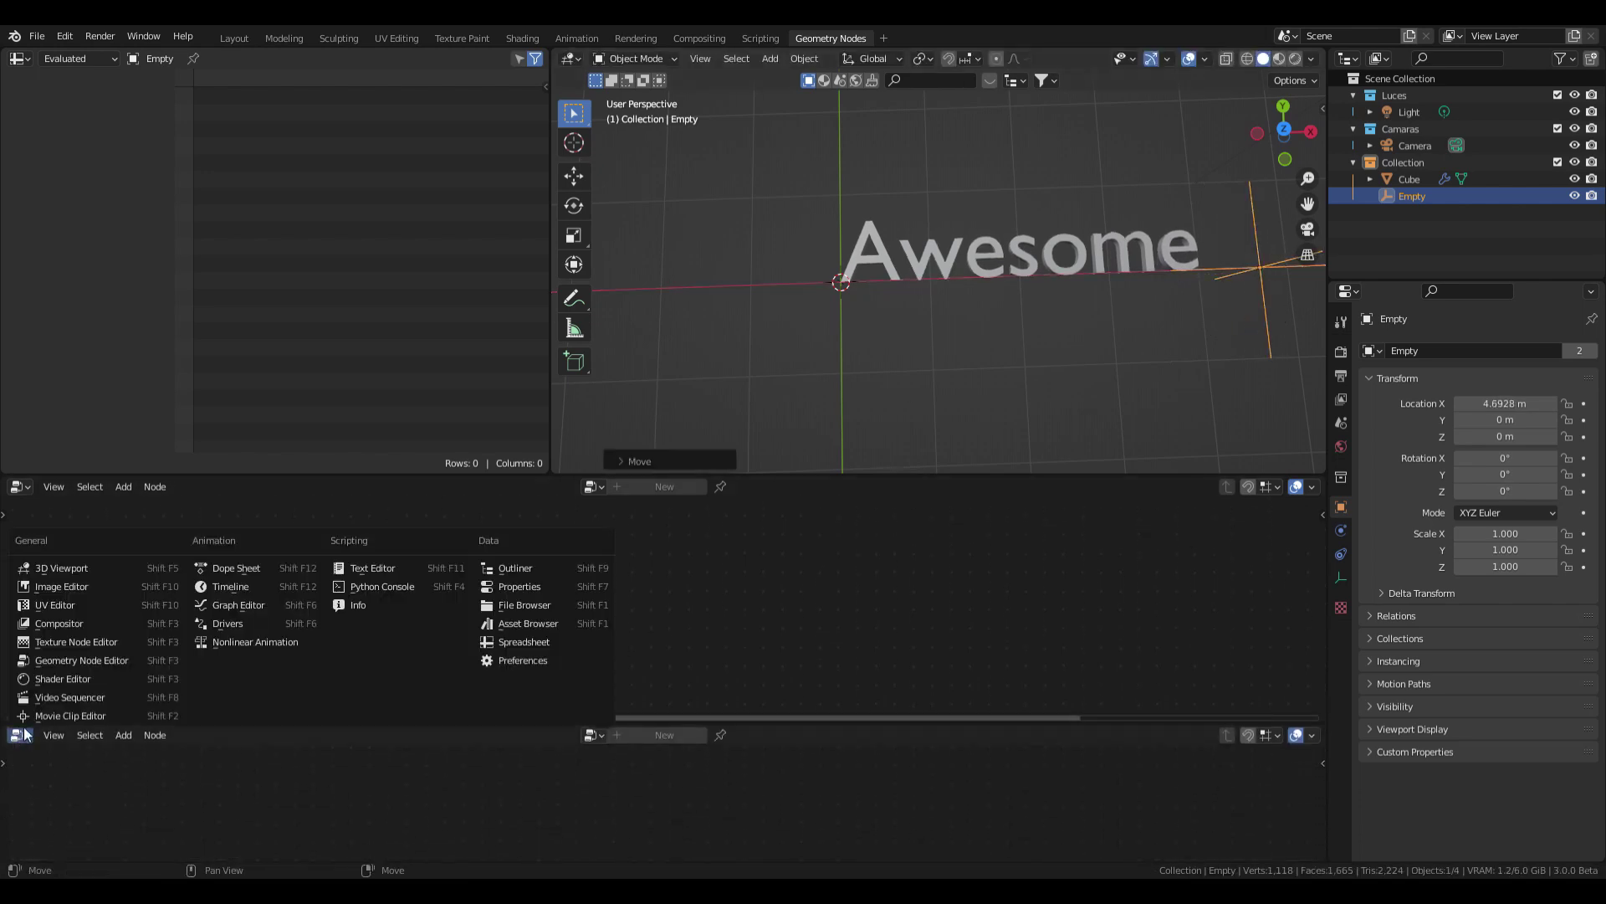
click(231, 587)
scroll(1071, 333, down, 4)
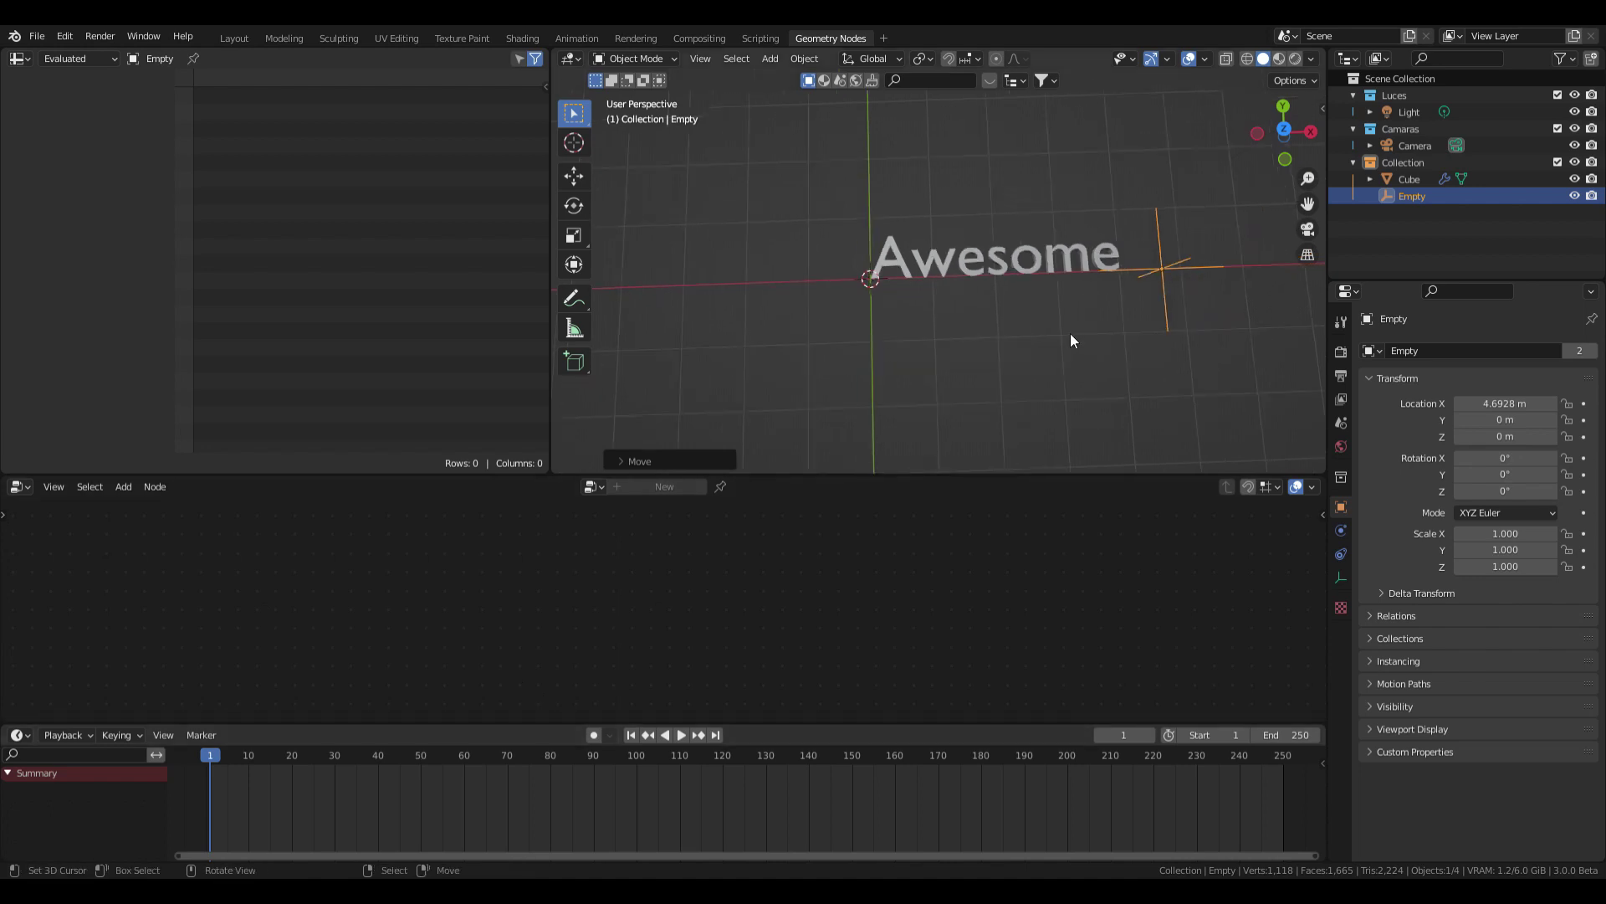
At frame 40, move the Empty to about 4.78 m on X and insert a Location keyframe
scroll(1113, 280, up, 3)
drag(393, 774, 379, 775)
key(g)
key(x)
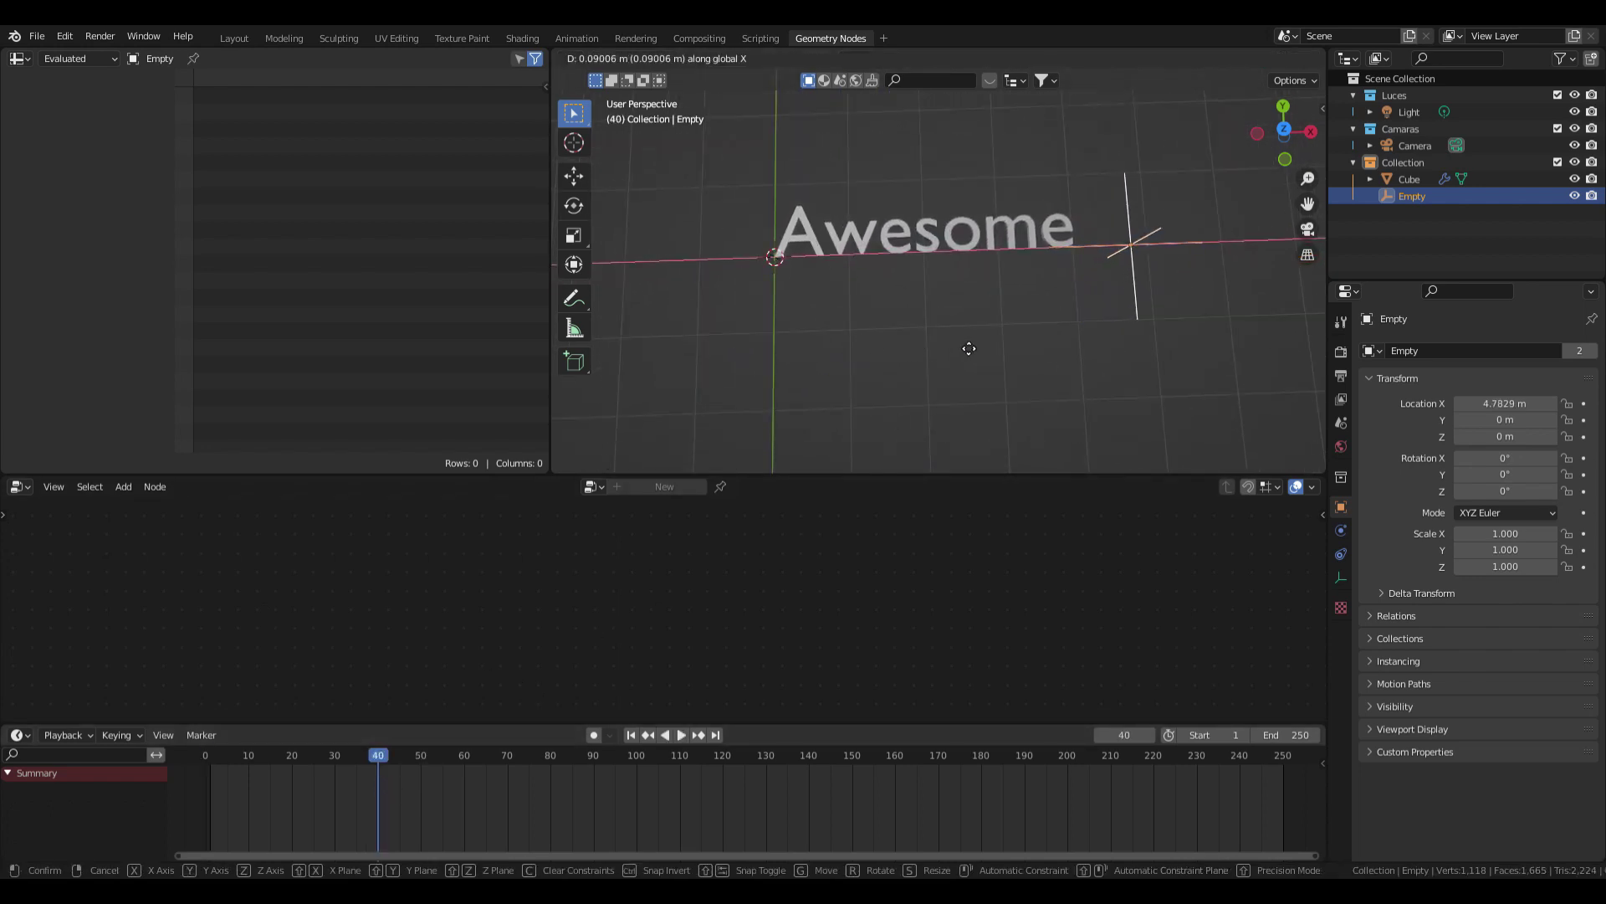
click(968, 348)
key(i)
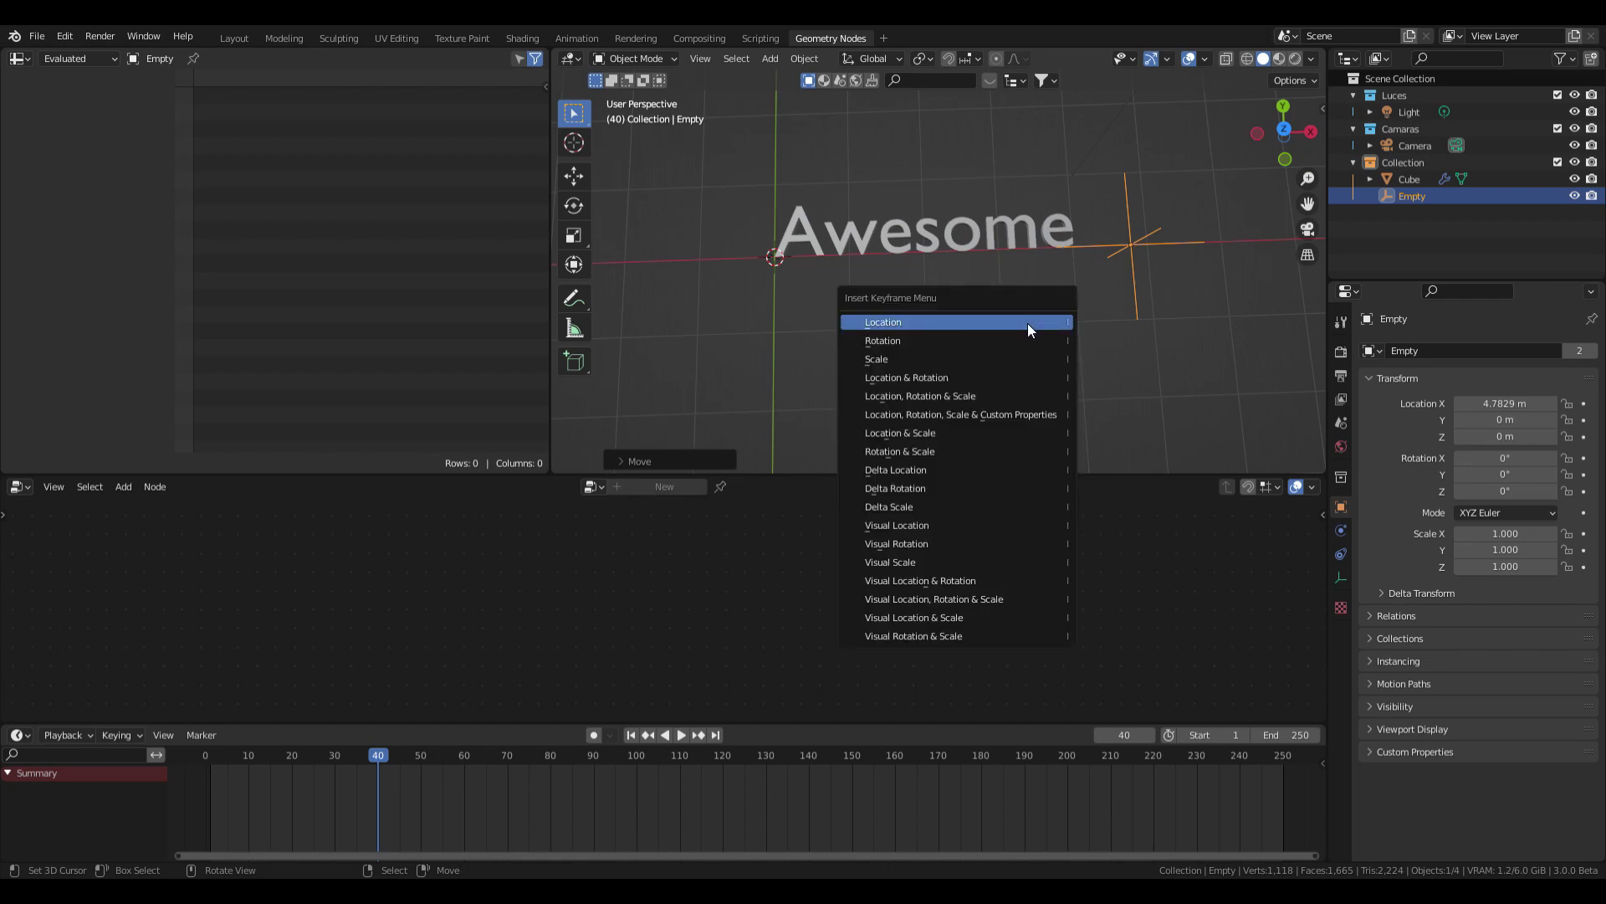
click(1028, 323)
At frame 3, move the Empty to about -0.99 m on X, insert a Location keyframe and play the animation
key(shift+Left)
key(space)
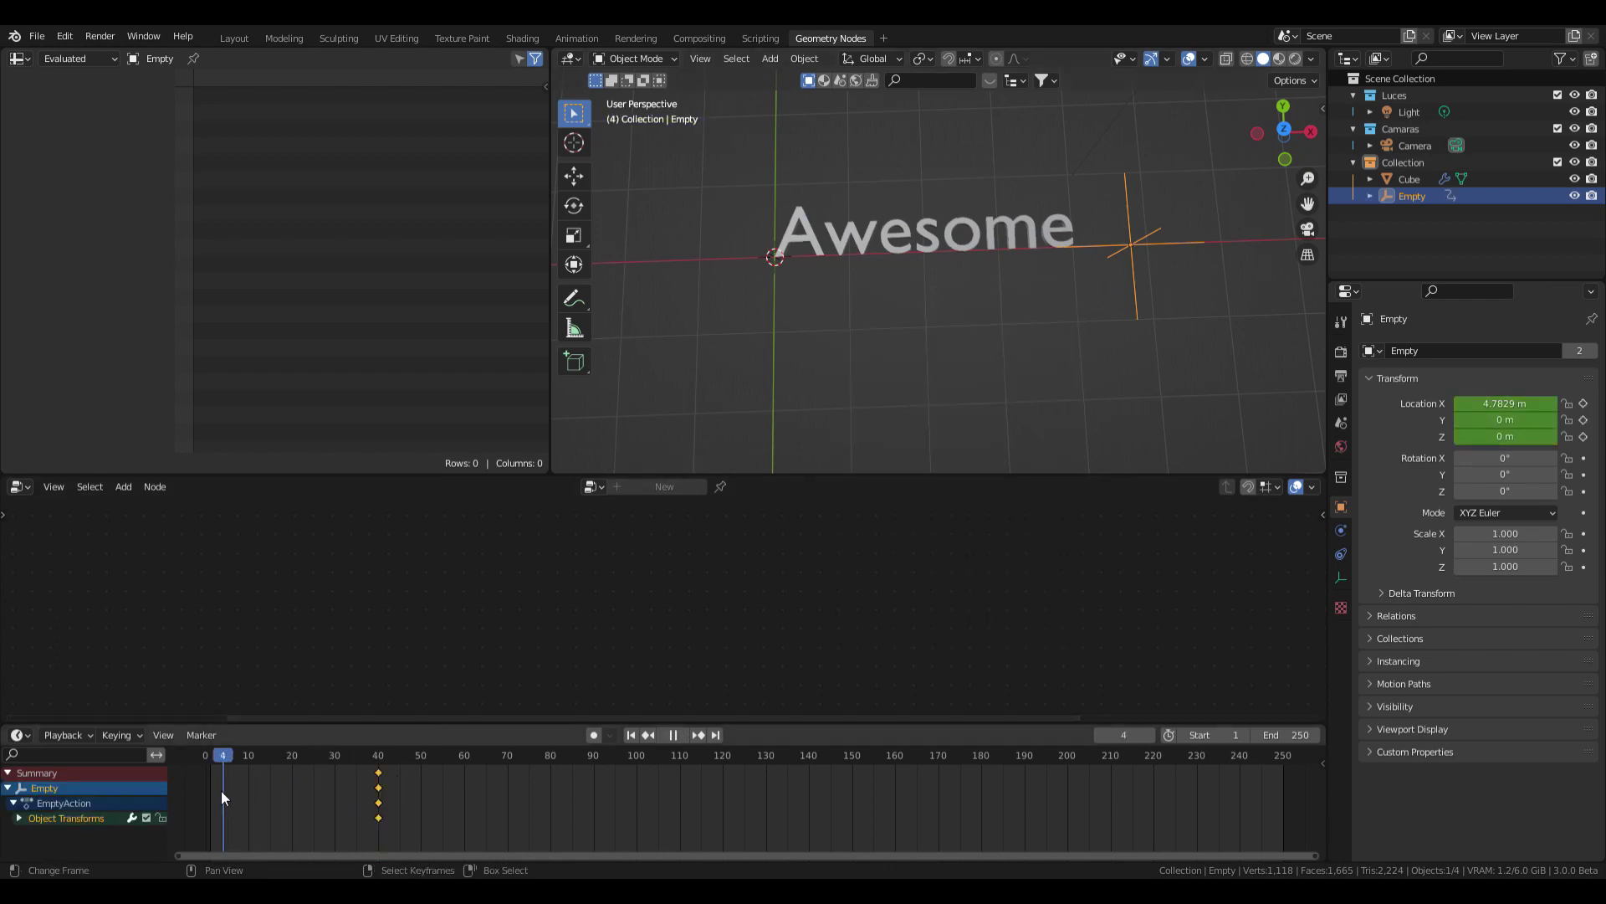
key(space)
key(g)
key(x)
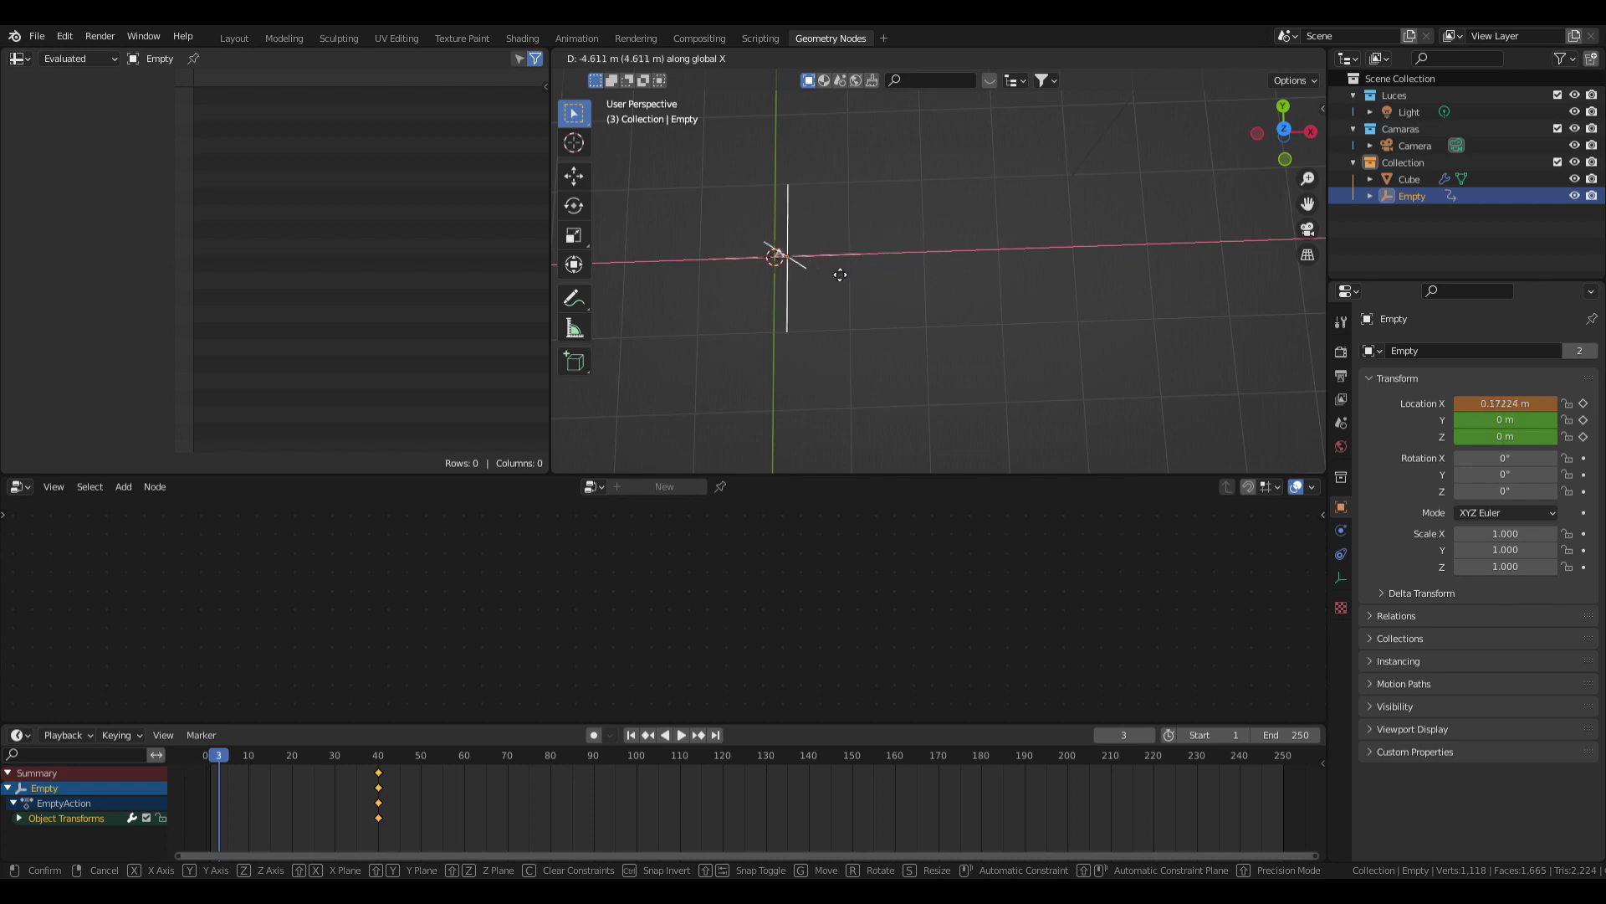
click(756, 270)
key(i)
click(756, 270)
key(space)
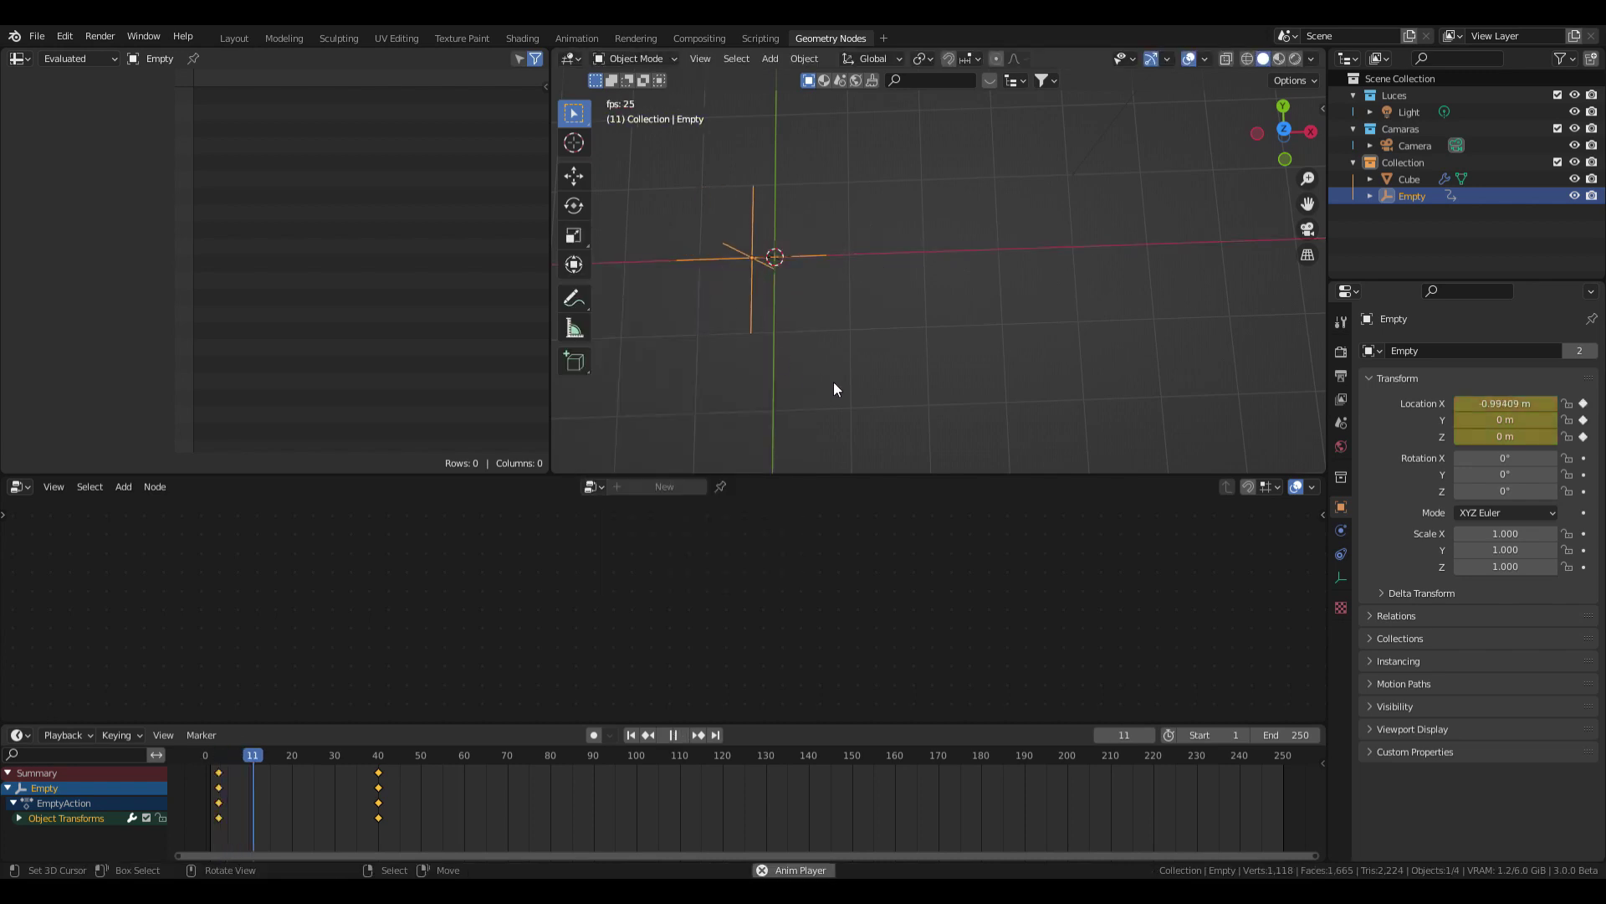
key(space)
Select the text object and shift the Scale Instances node and those after it away from Map Range to make room
click(909, 249)
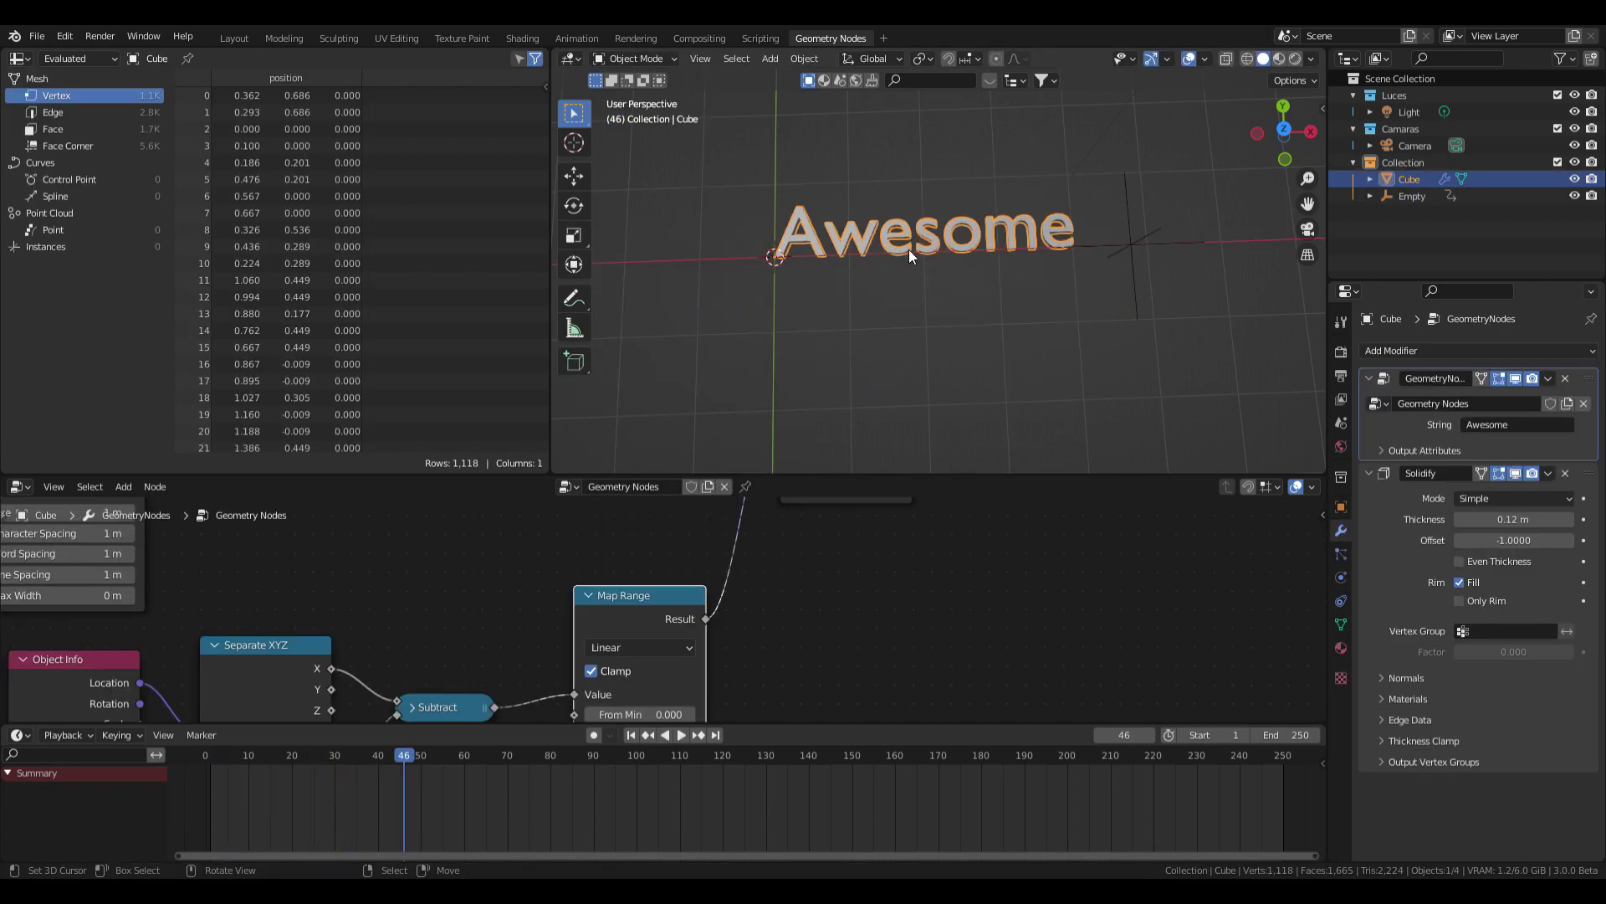
key(Home)
drag(1006, 506, 693, 600)
key(g)
click(871, 598)
scroll(826, 632, up, 6)
scroll(851, 607, up, 4)
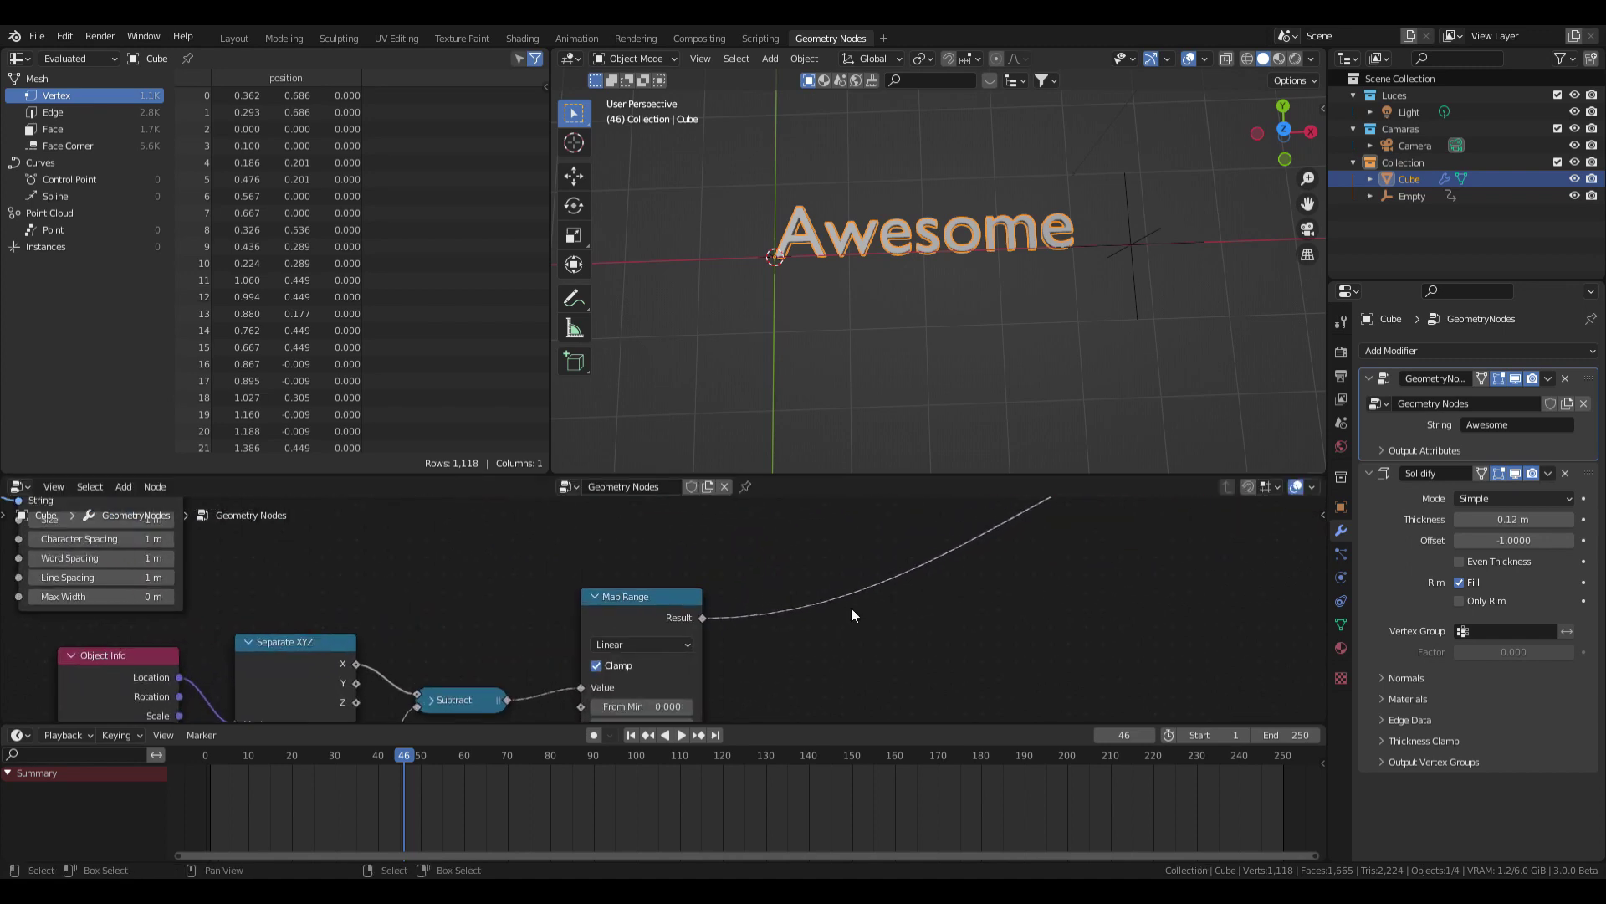
scroll(770, 540, down, 2)
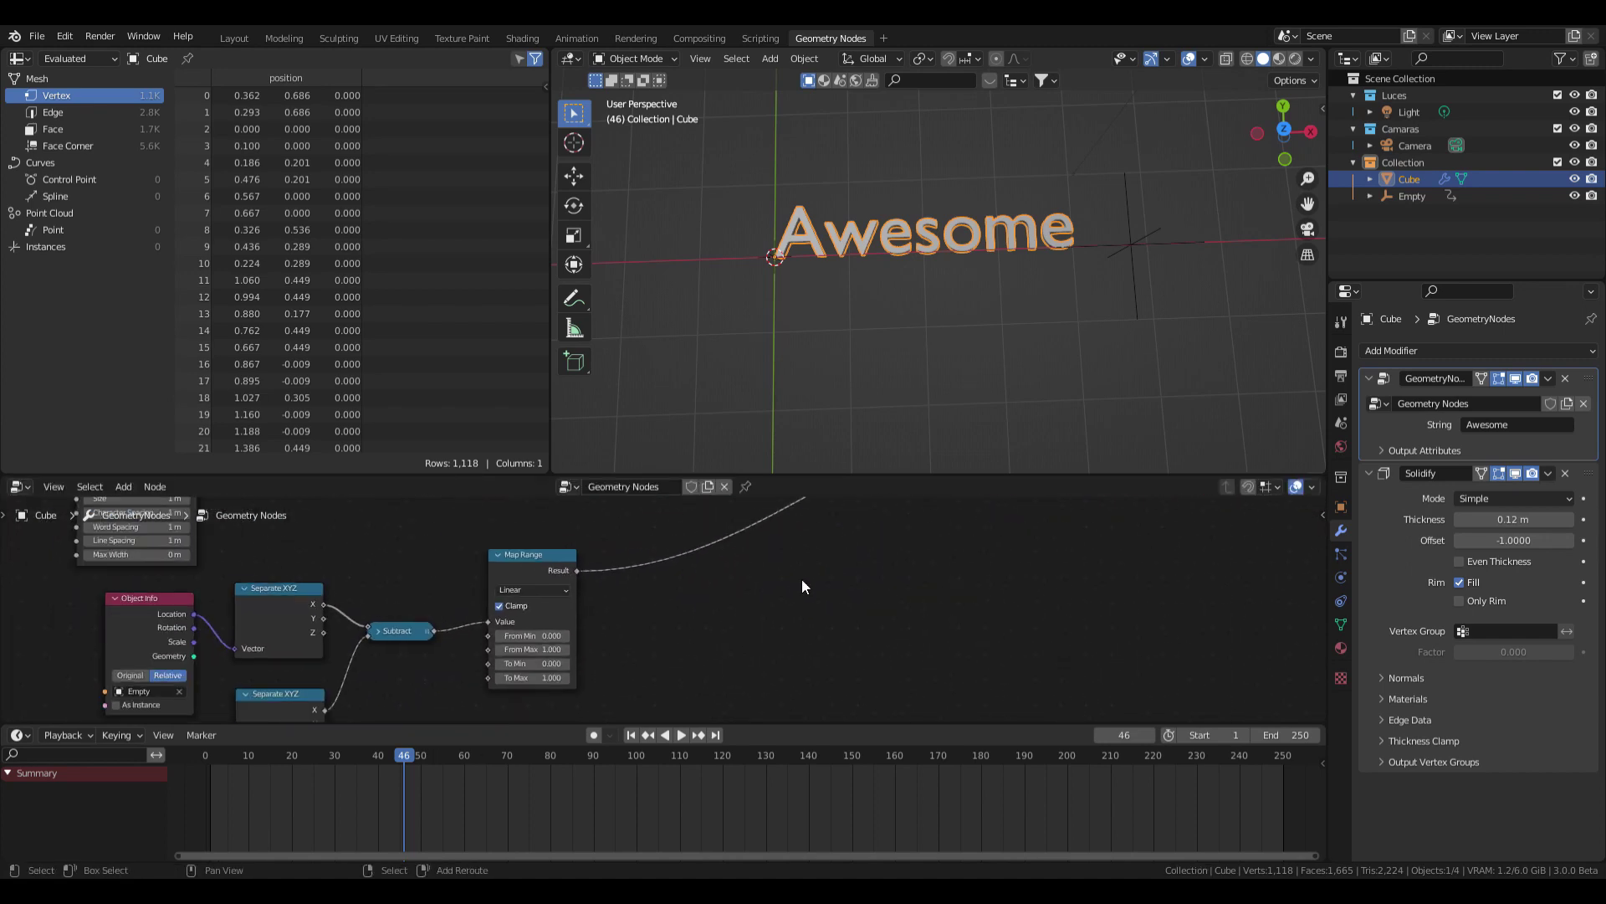
Insert a Float Curve node between Map Range and Scale Instances, and make the node editor area taller
key(shift+a)
click(764, 323)
text(floa)
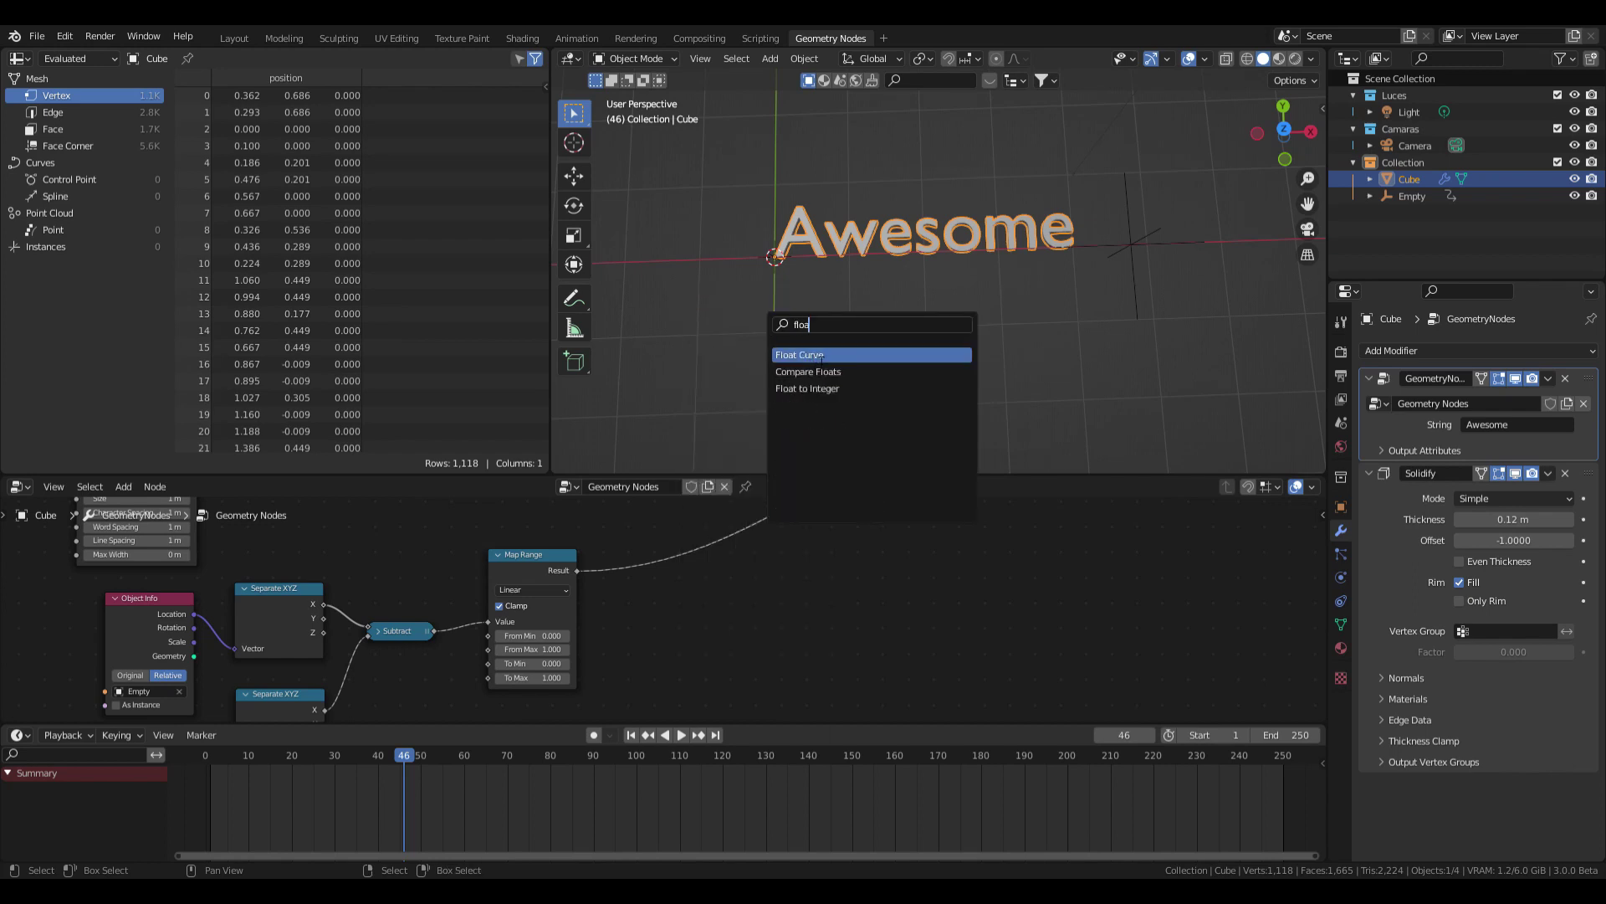
click(819, 358)
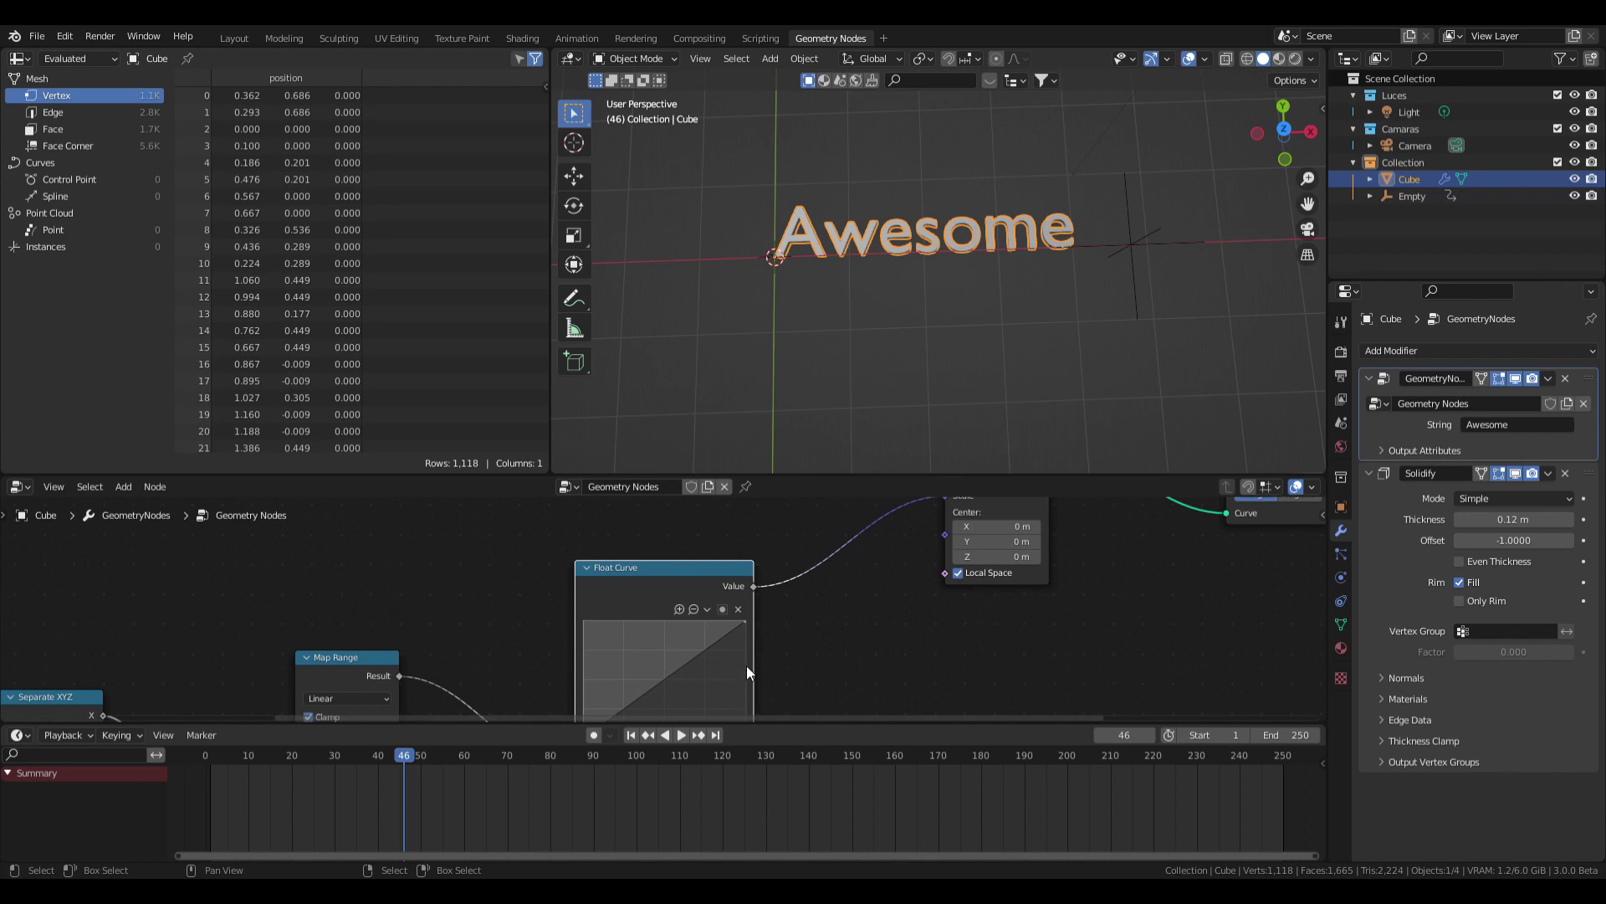
middle_drag(747, 666, 747, 626)
drag(846, 475, 839, 362)
scroll(839, 612, up, 2)
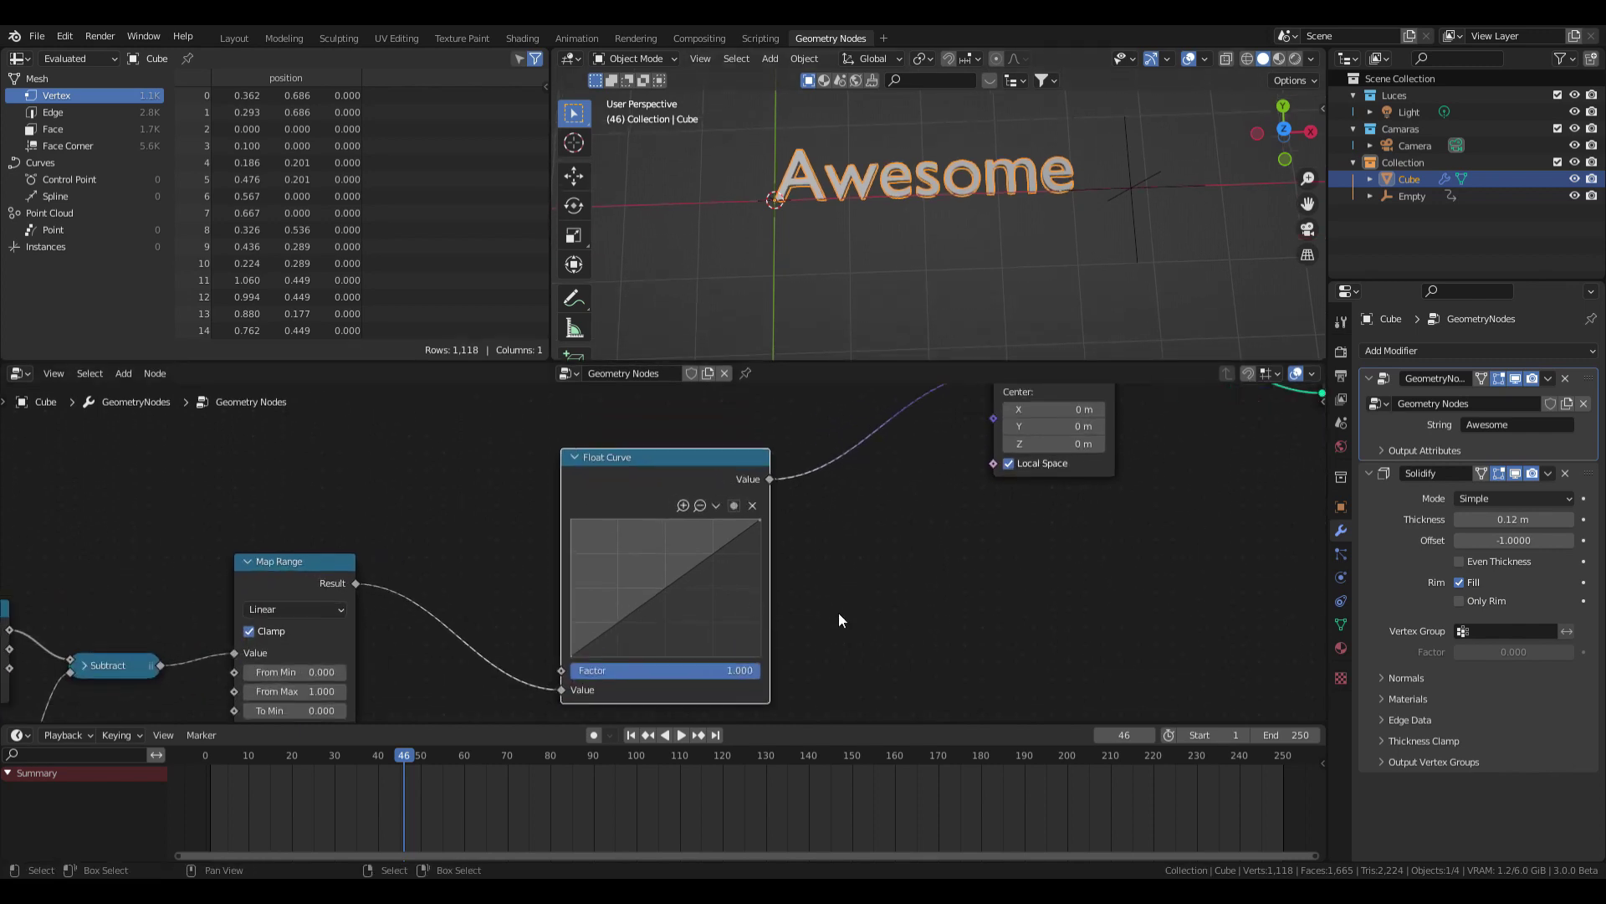
scroll(838, 619, up, 2)
Set the Float Curve's clipping limit Max Y to 1.5
click(735, 473)
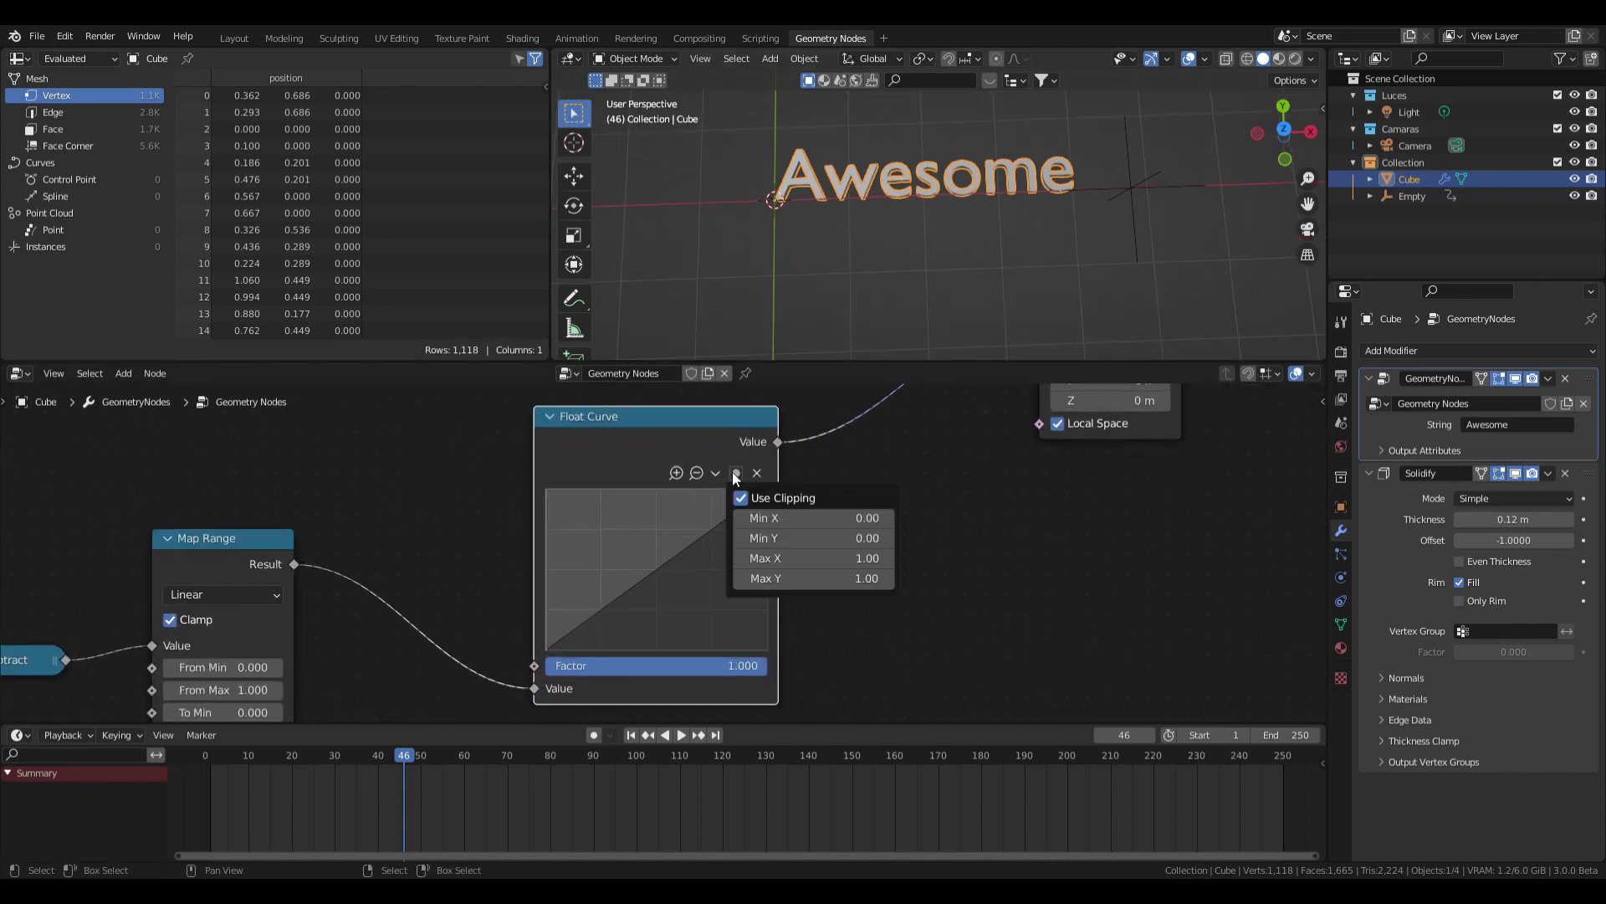
click(836, 586)
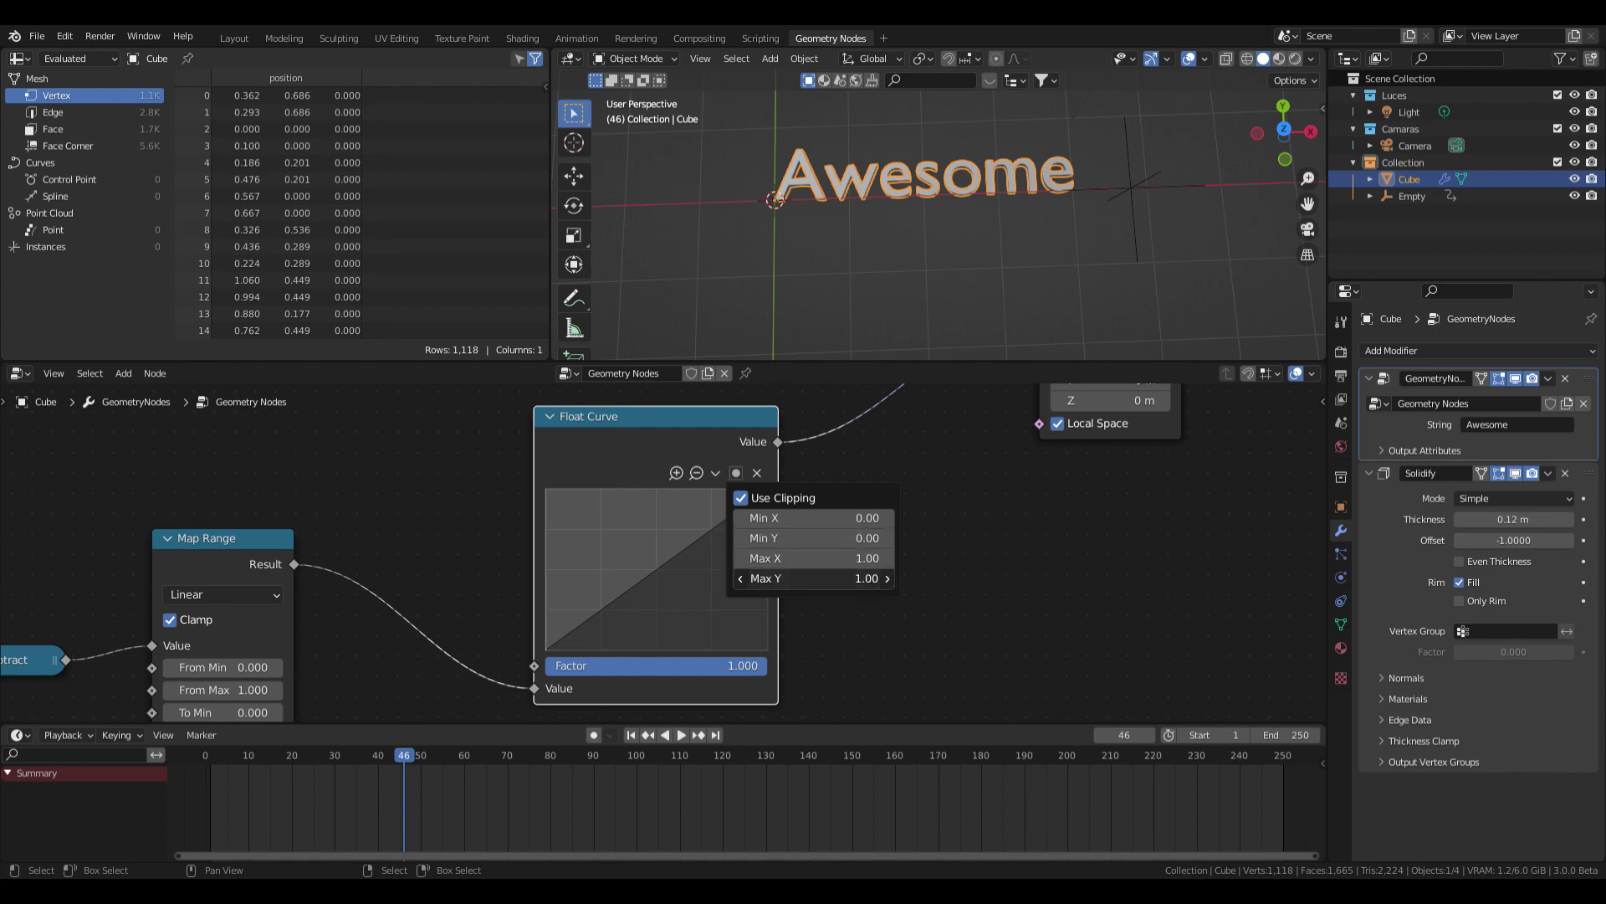
text(1.5)
key(Return)
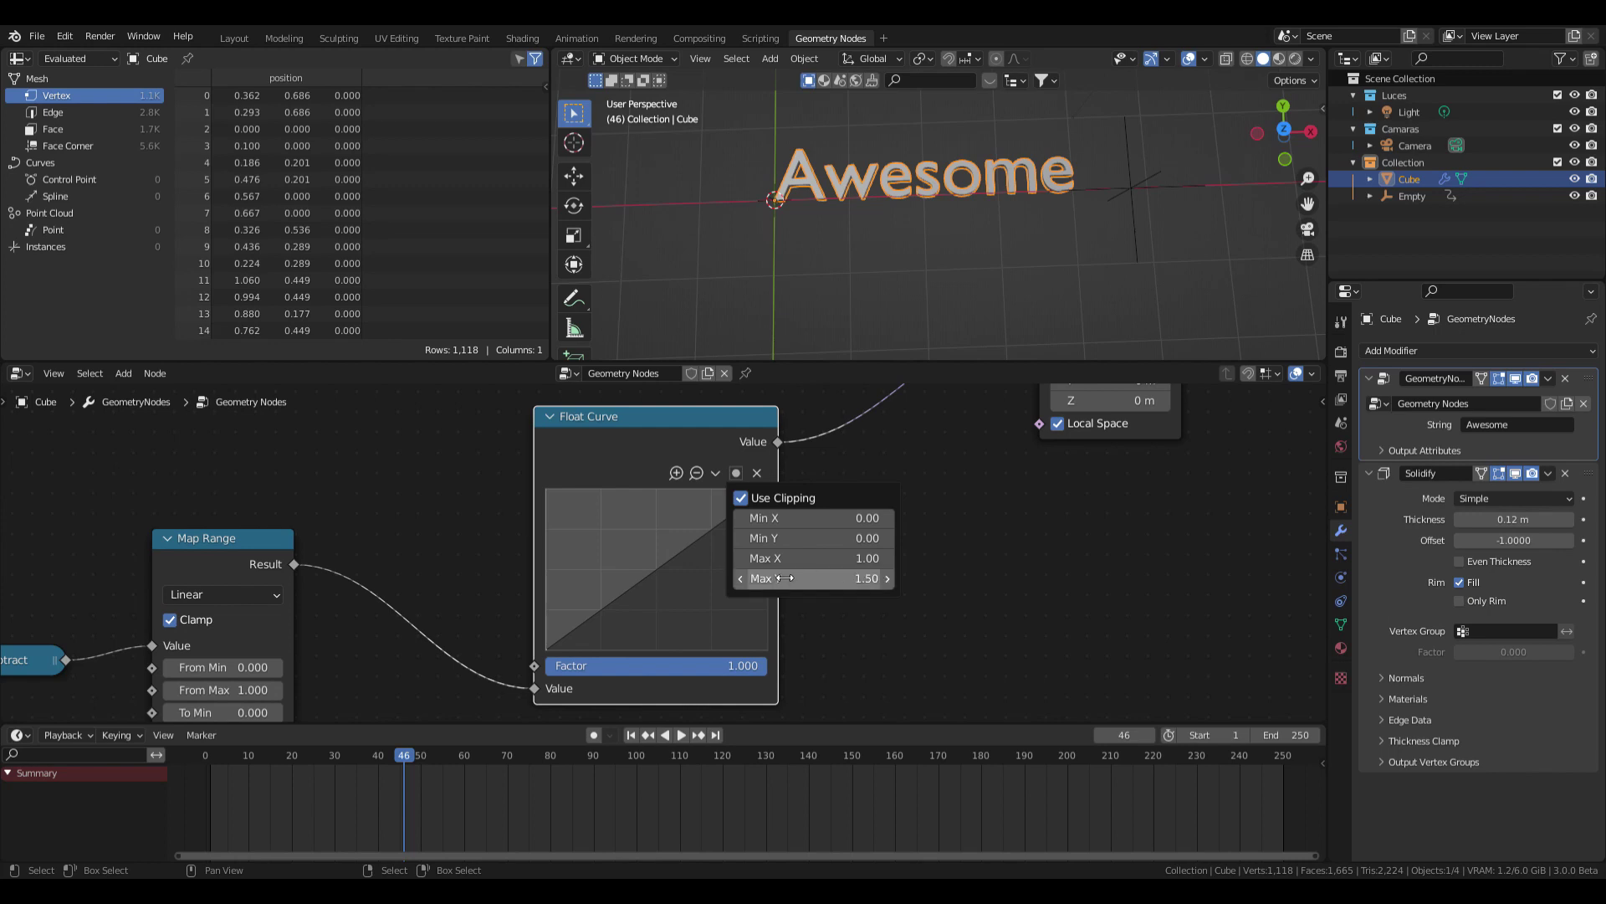
Reset the Float Curve's view and add curve points at about X 0.34, Y 1.29 and X 0.85, Y 0.97
click(717, 472)
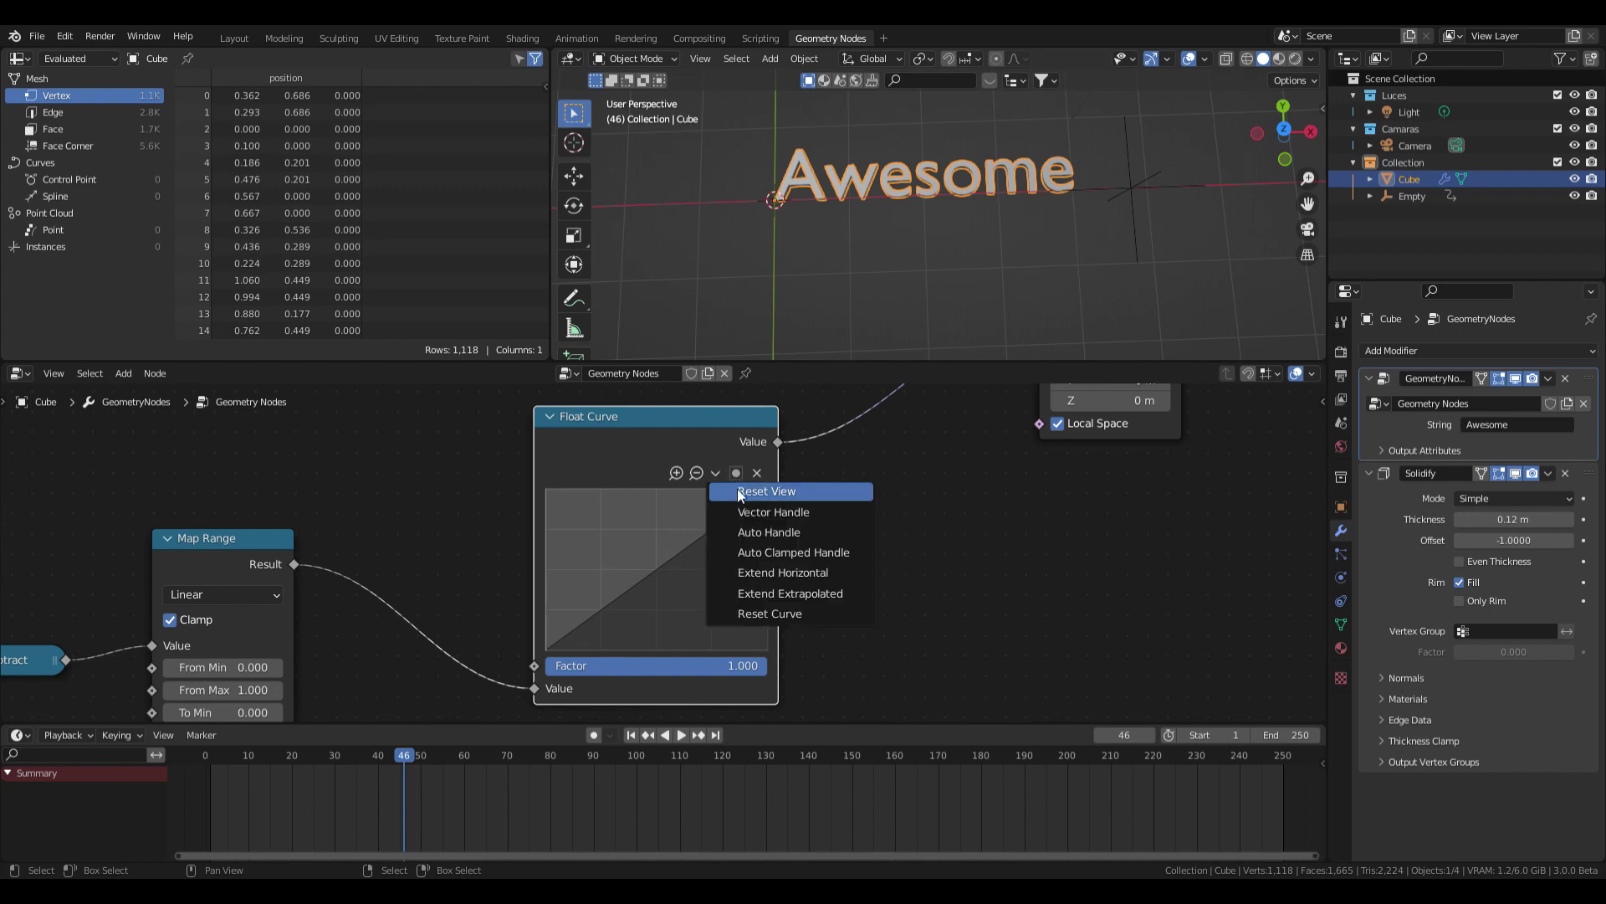
click(740, 492)
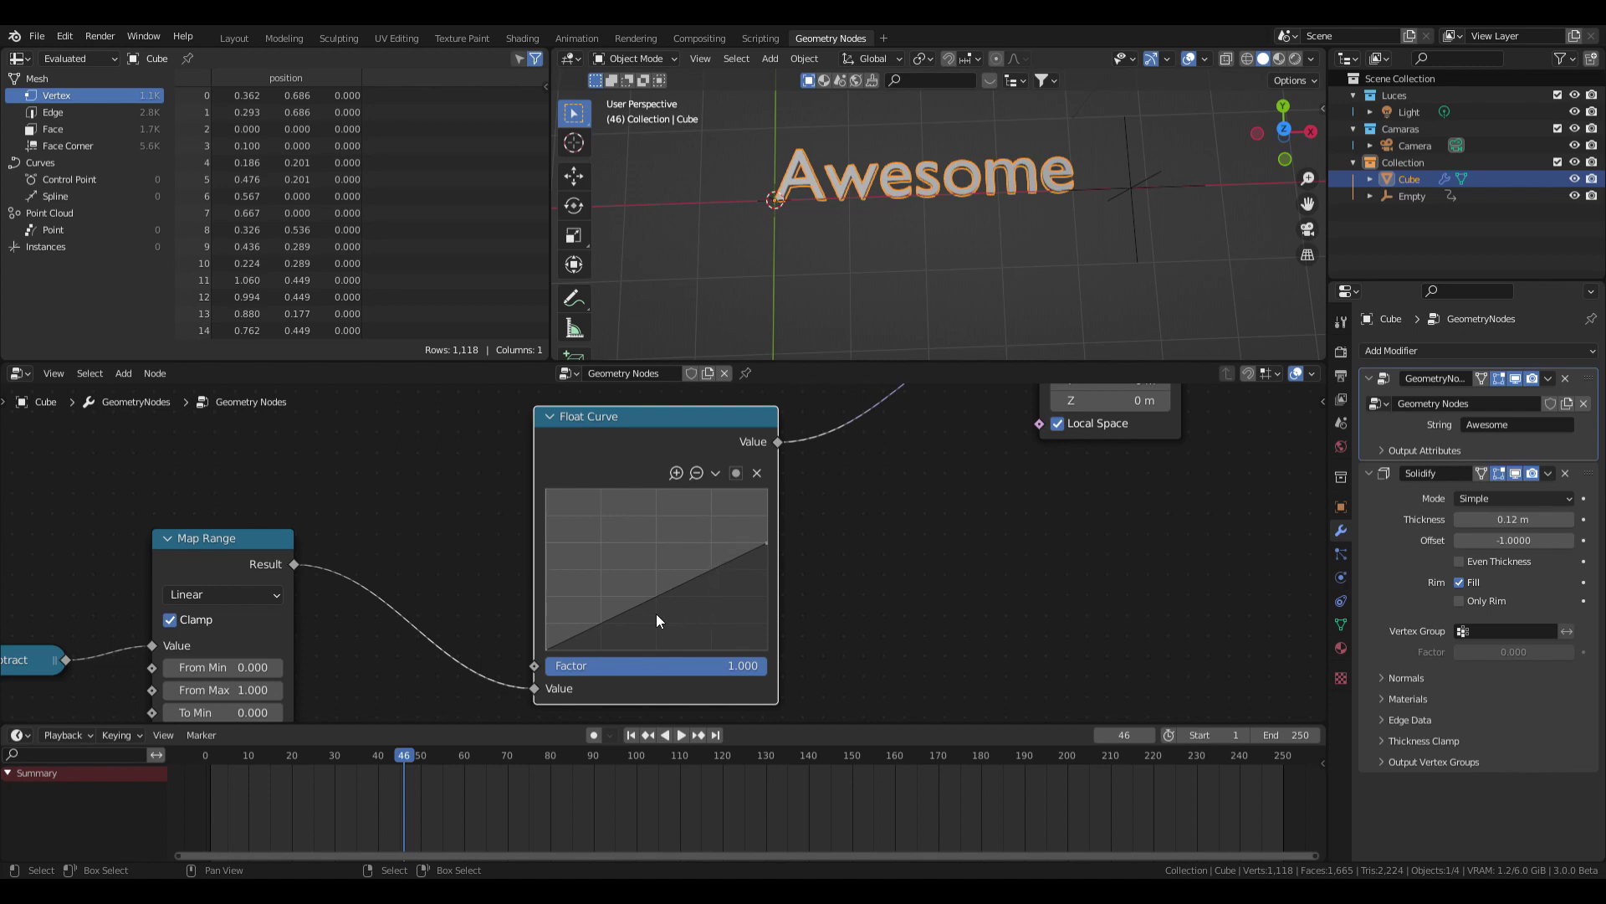
drag(628, 616, 619, 512)
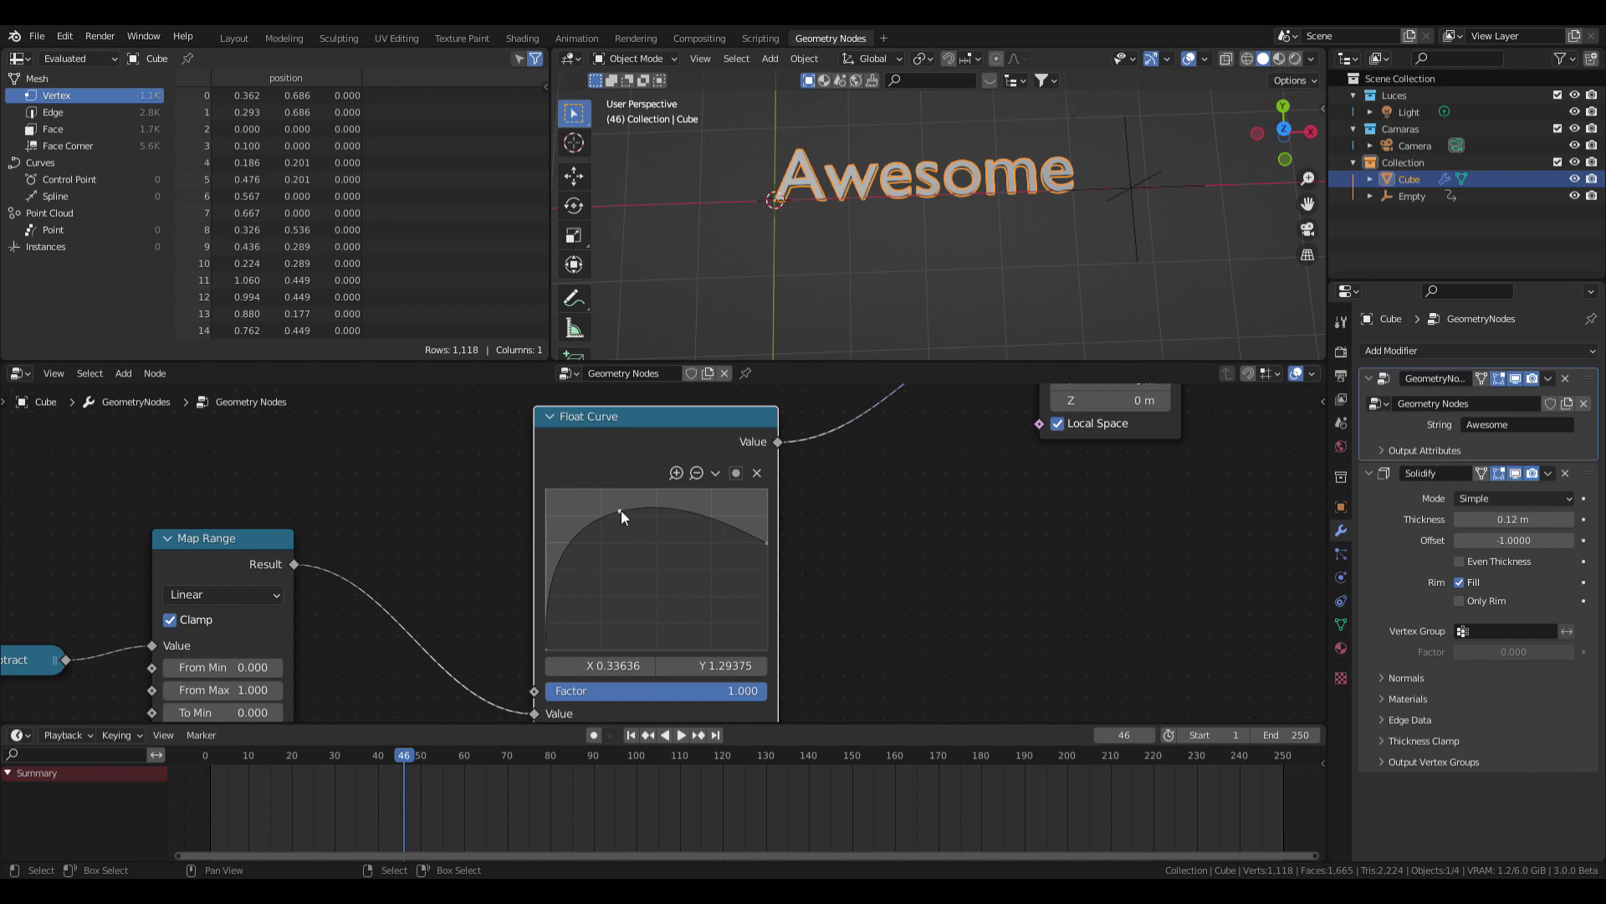
drag(730, 527, 736, 545)
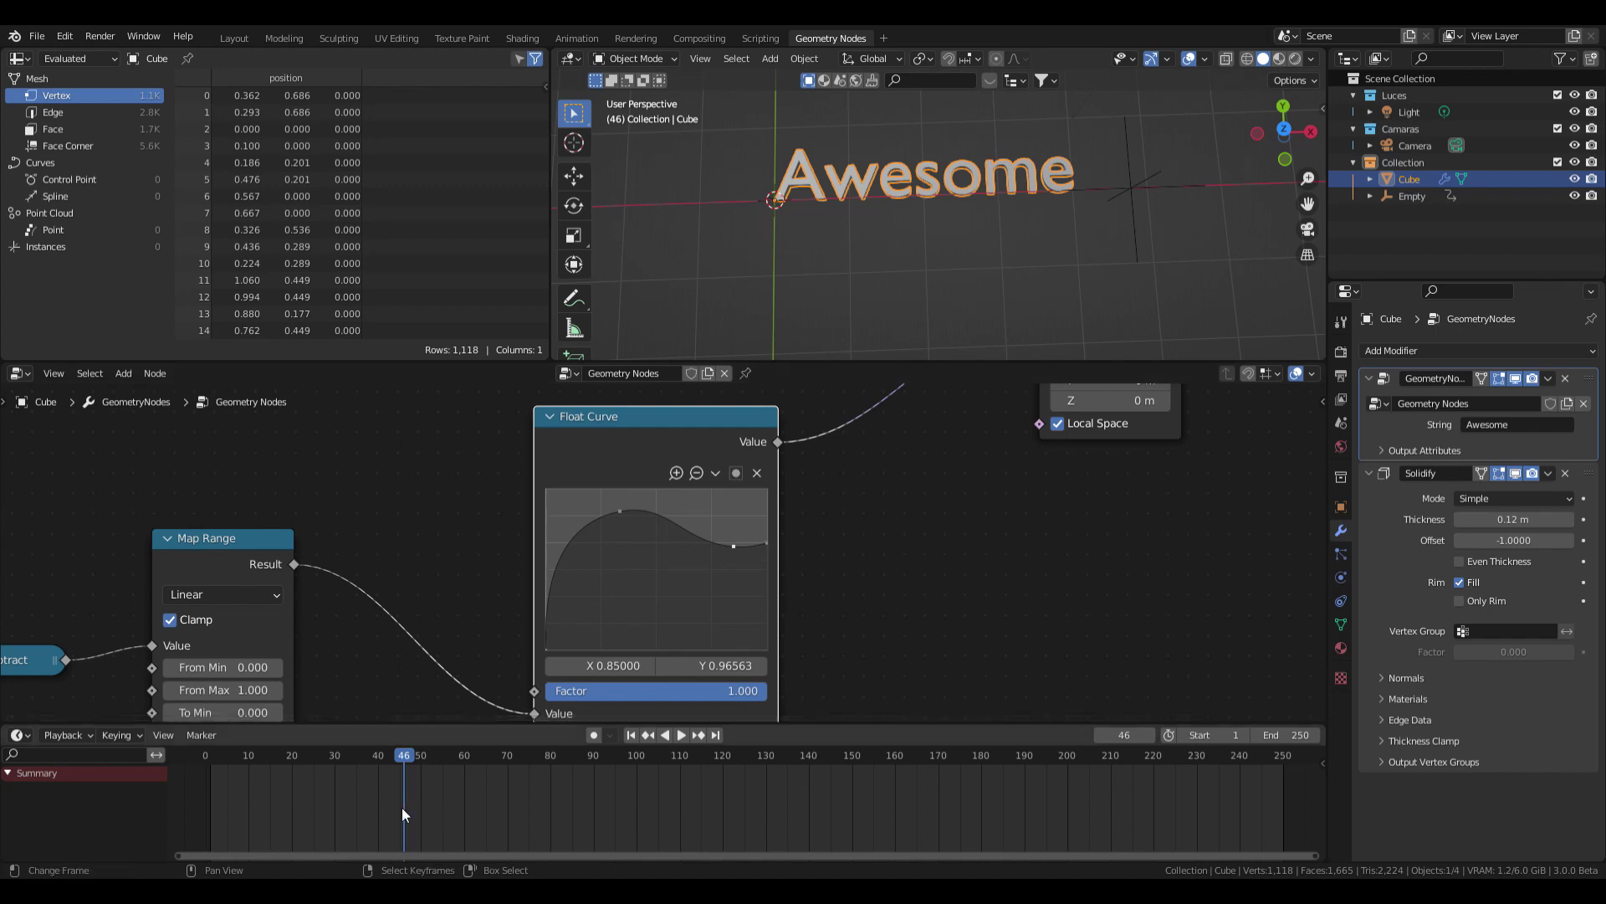
Play the animation from the early frames several times to check how the letters scale in
key(space)
click(281, 810)
click(254, 808)
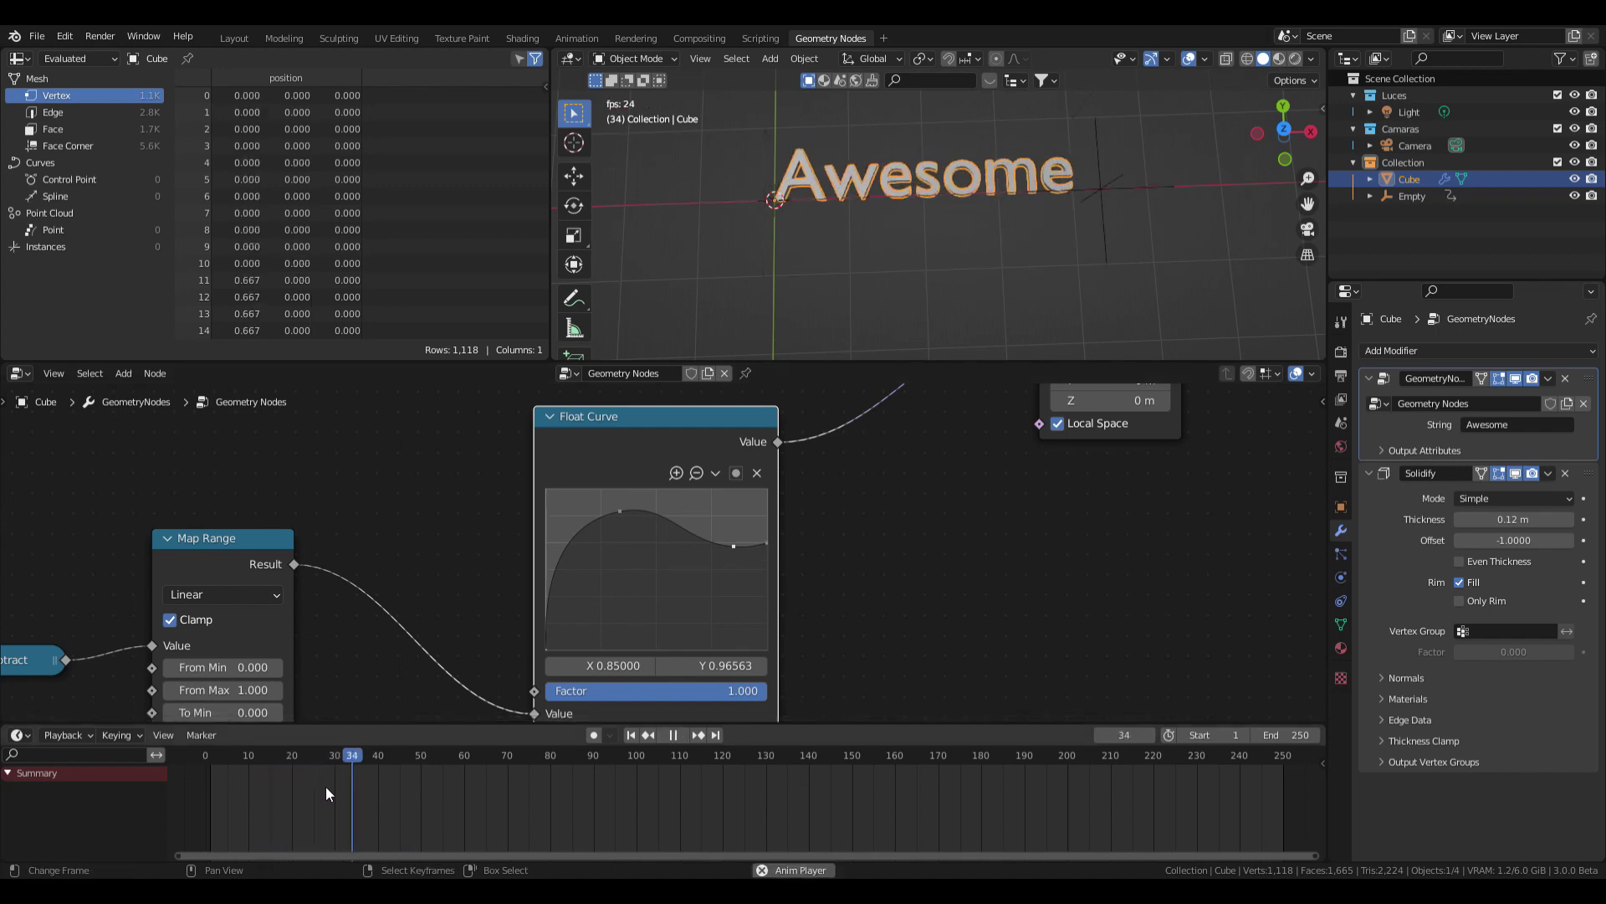
key(space)
click(239, 807)
key(space)
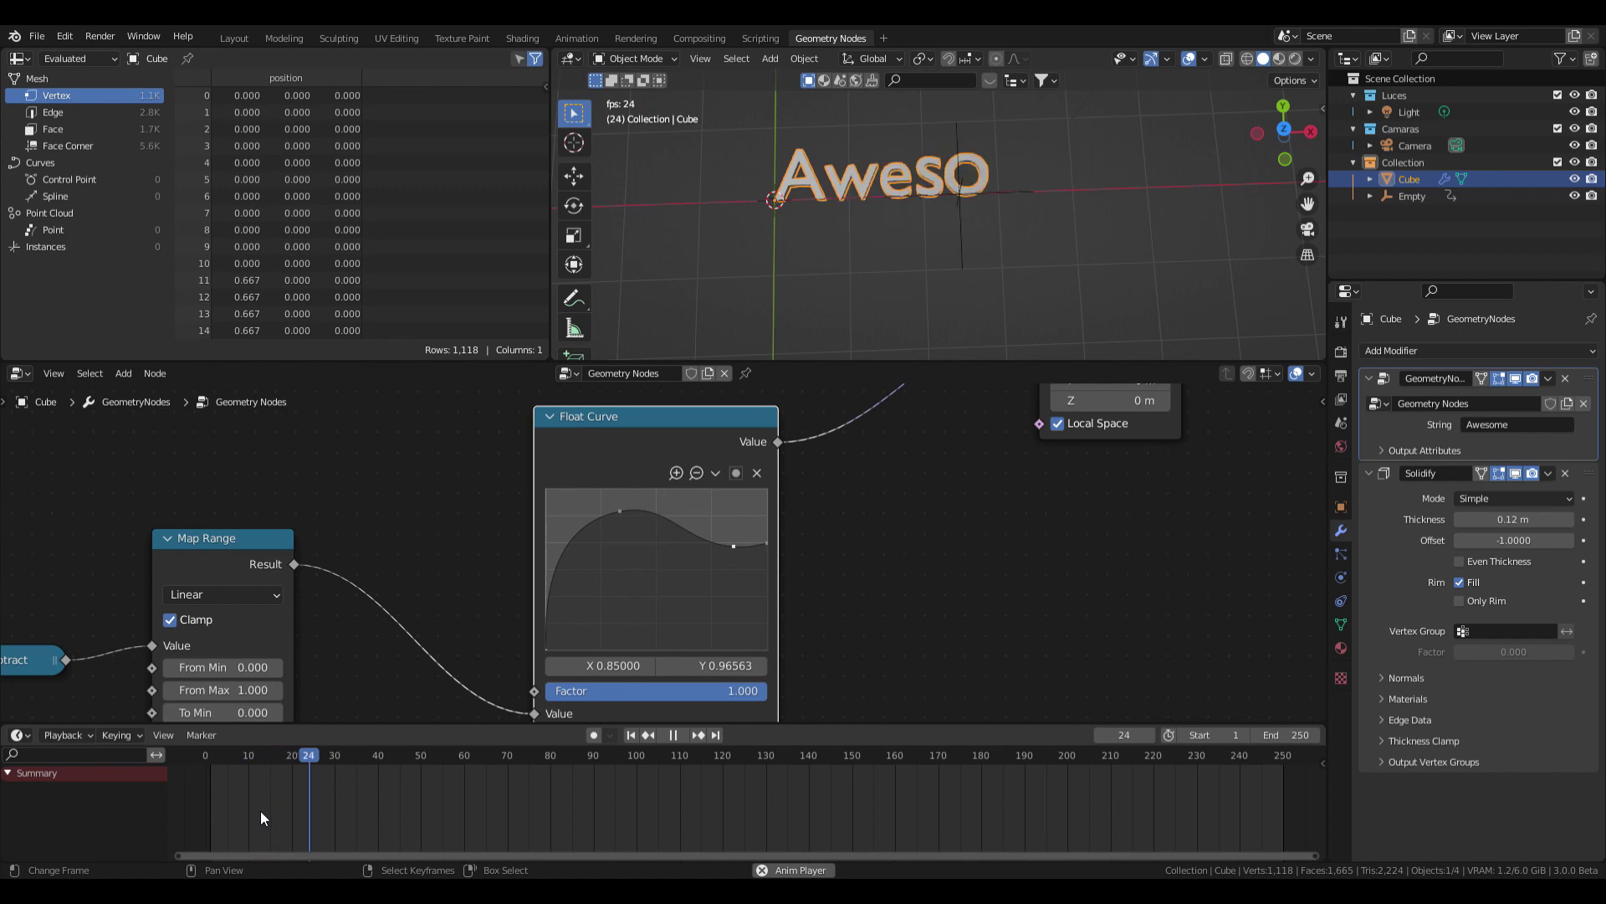
key(space)
Set the Map Range node's From Min to -1
middle_drag(377, 656, 697, 525)
scroll(589, 554, up, 2)
scroll(656, 539, up, 3)
scroll(696, 526, up, 2)
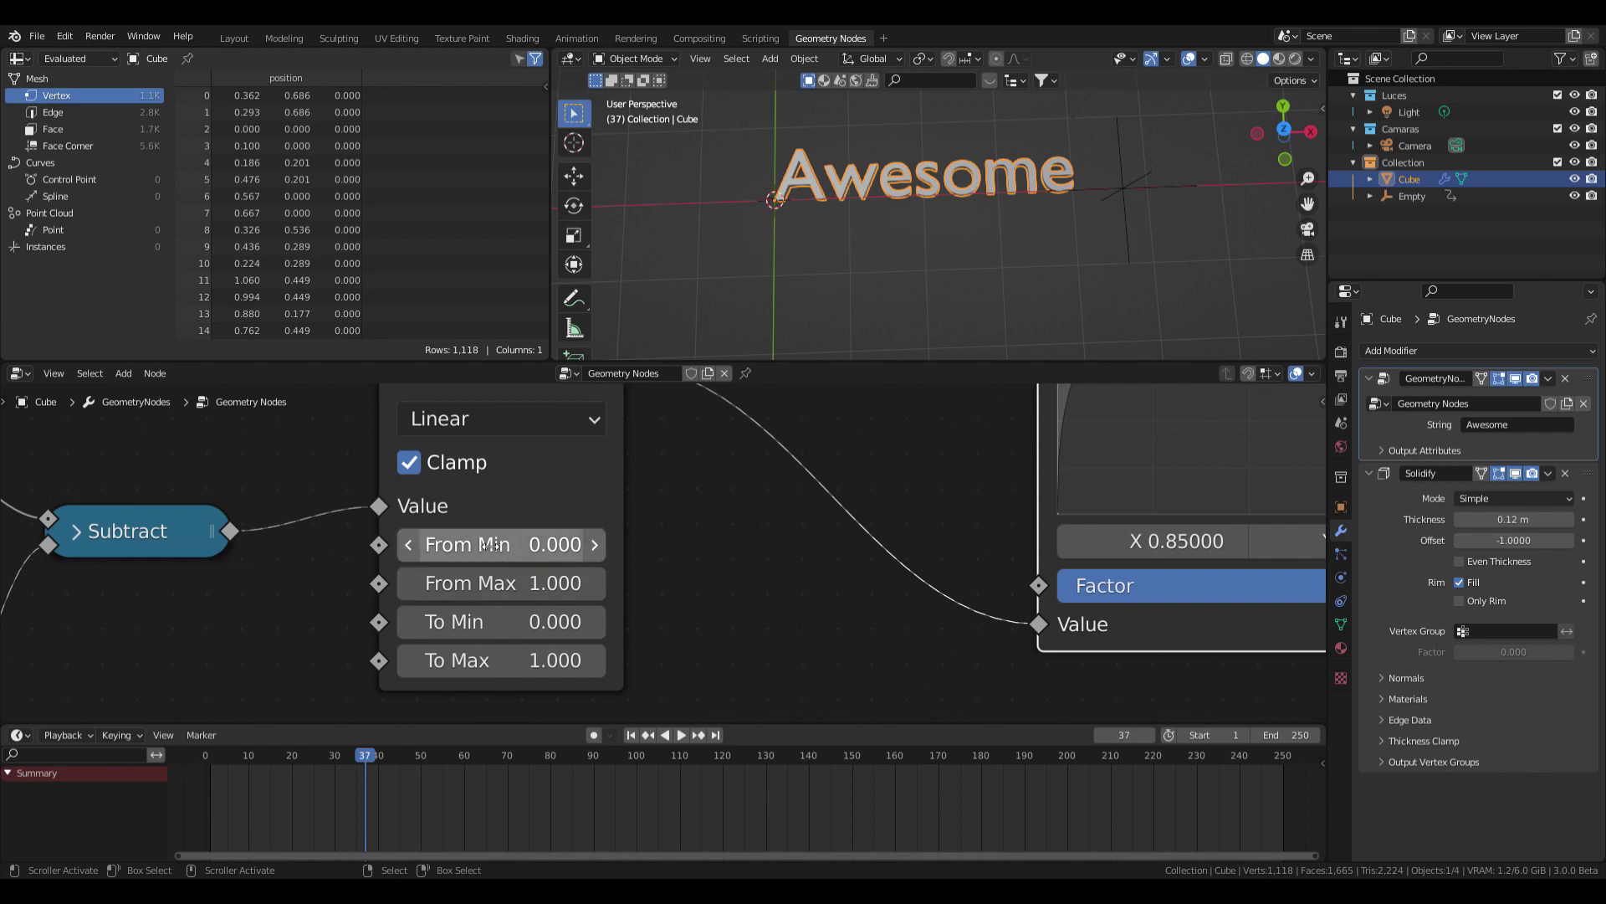
middle_drag(538, 497, 573, 521)
scroll(605, 456, up, 1)
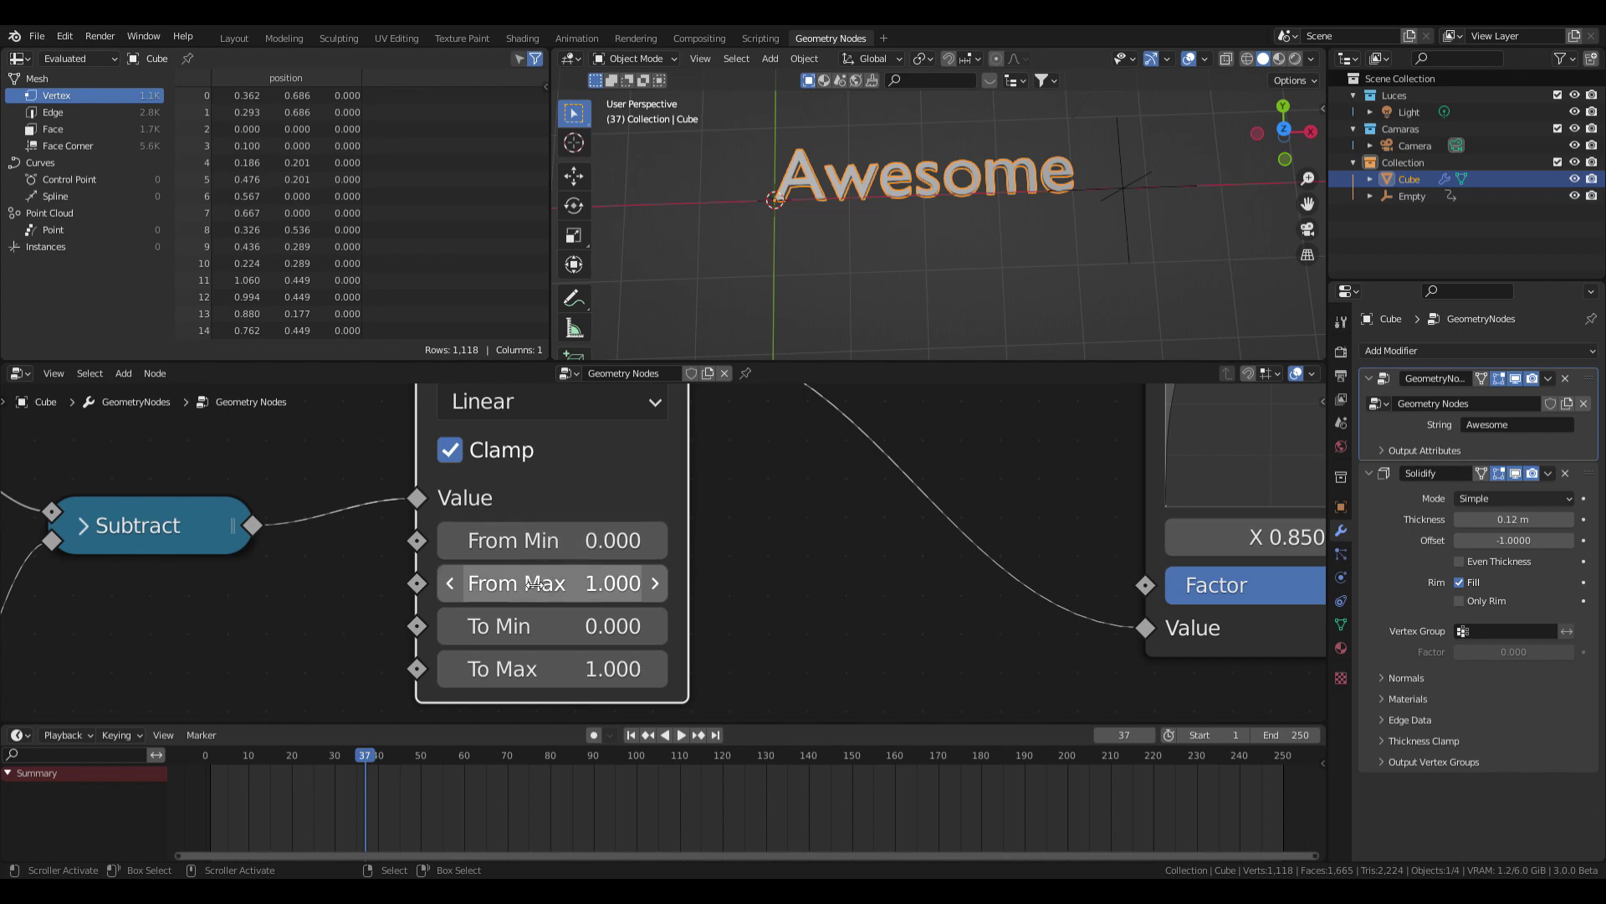
click(567, 542)
text(-1)
key(Return)
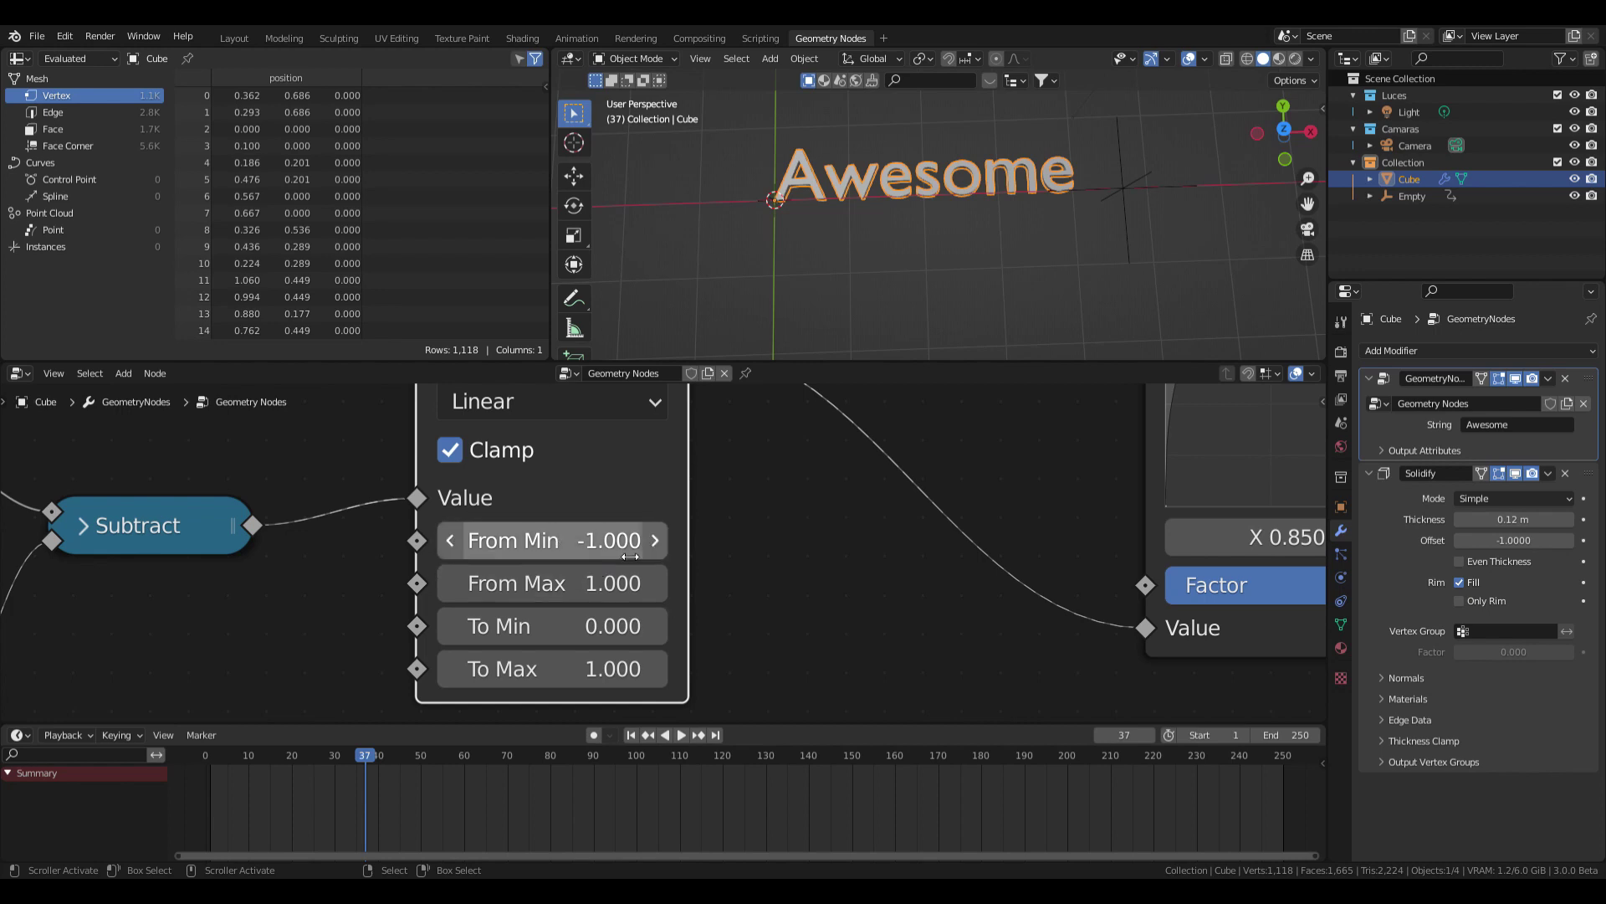
Replay the animation from frame 1 to check how the letters scale in with the adjusted Map Range
click(339, 792)
key(space)
drag(340, 790, 213, 806)
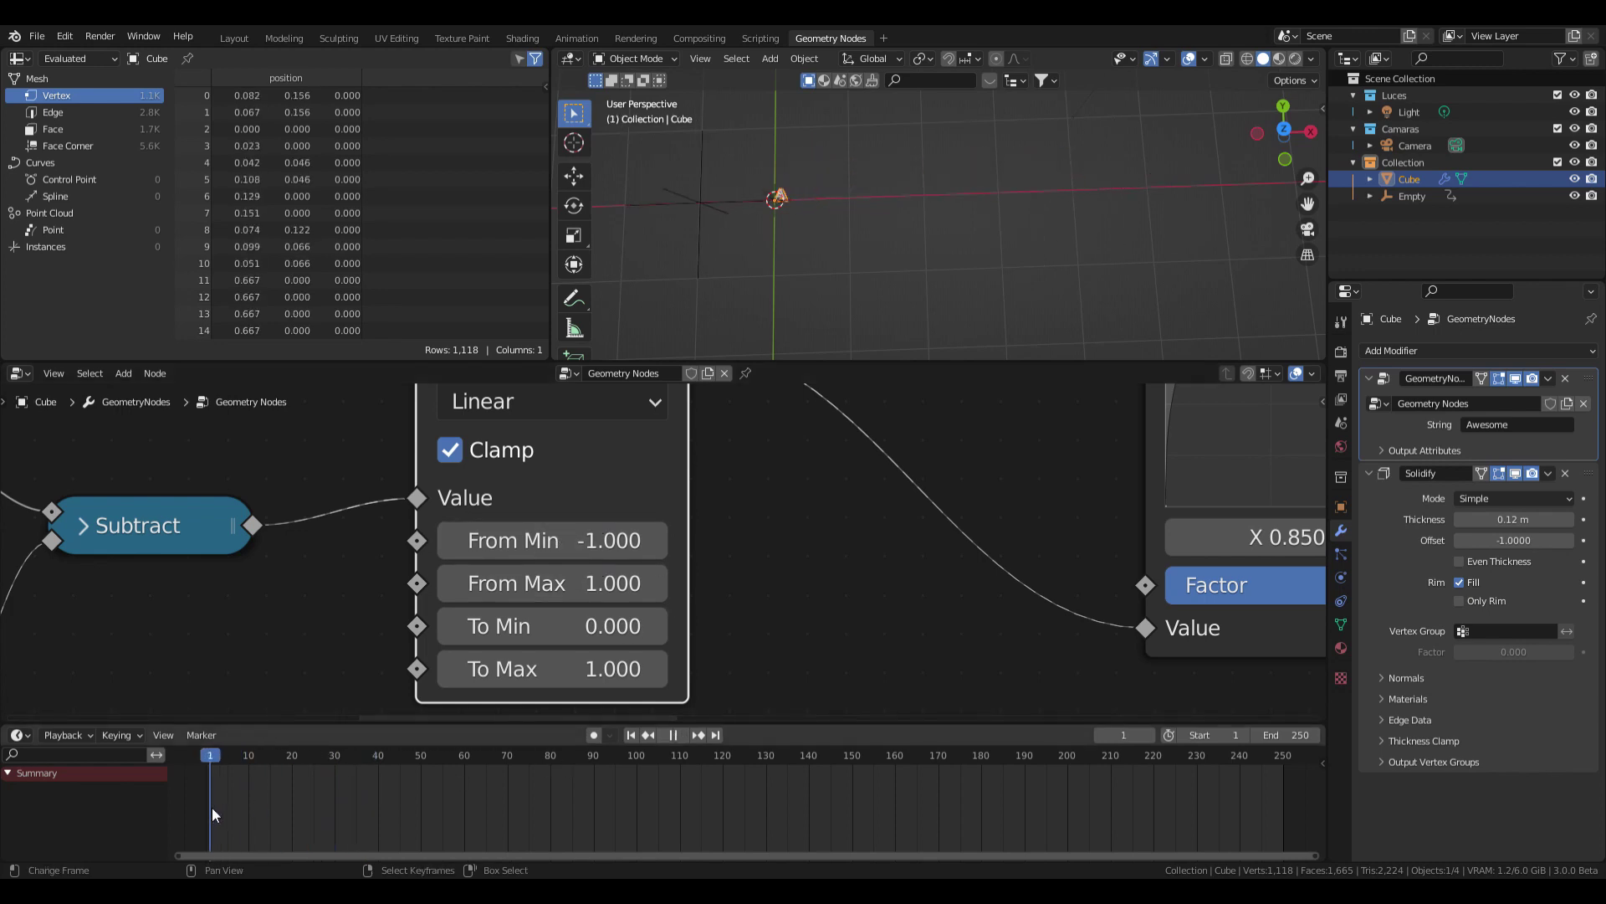
key(space)
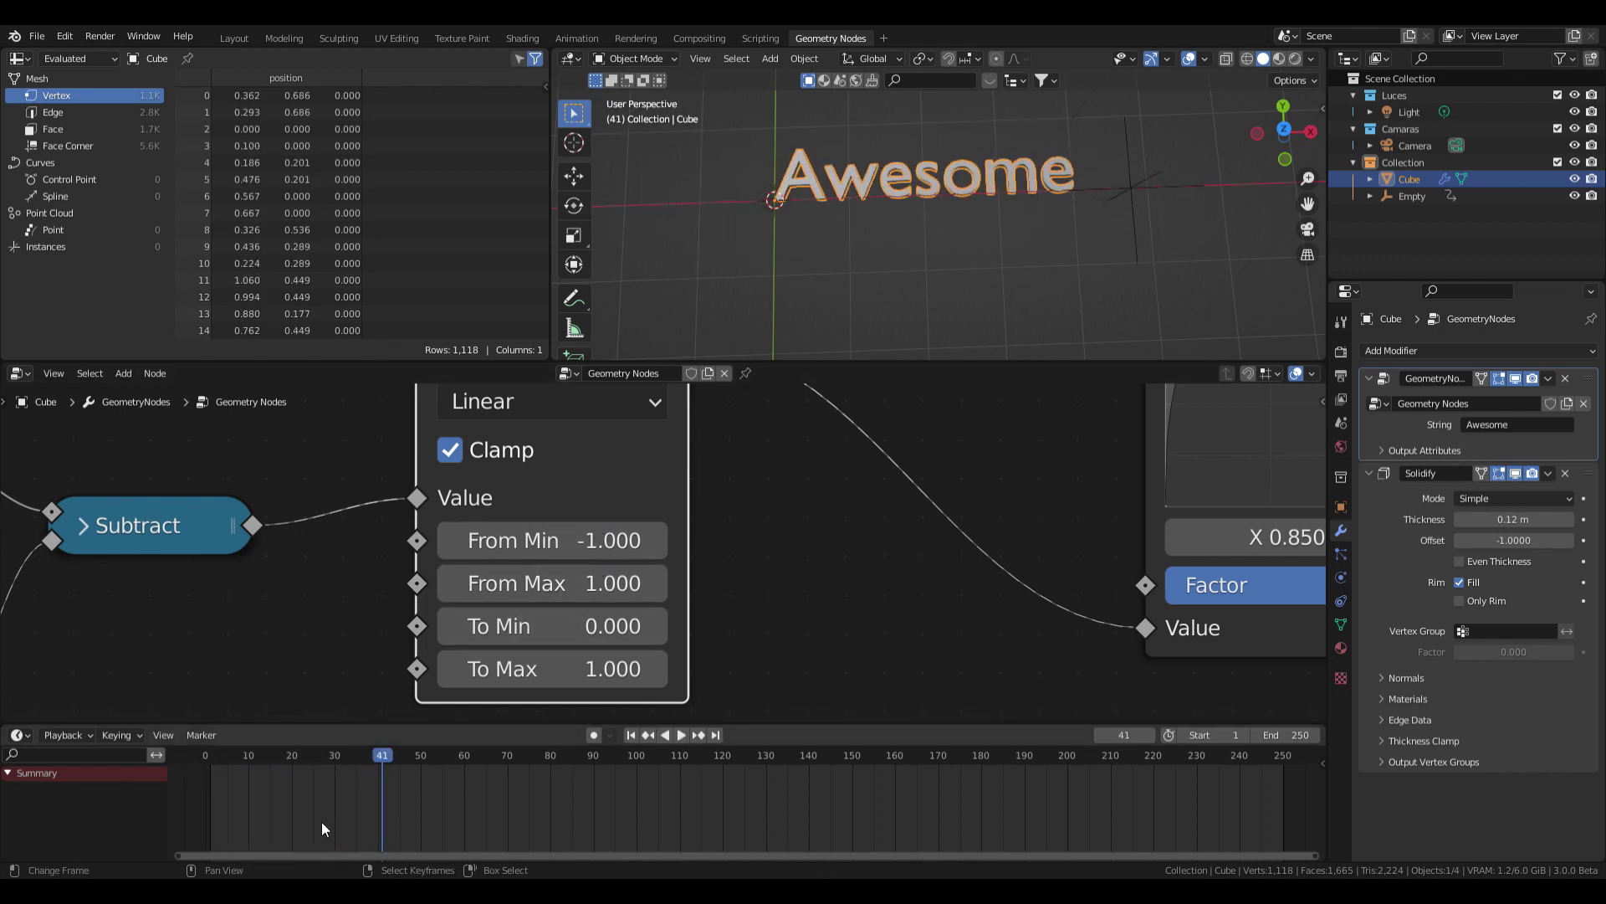
drag(321, 821, 232, 815)
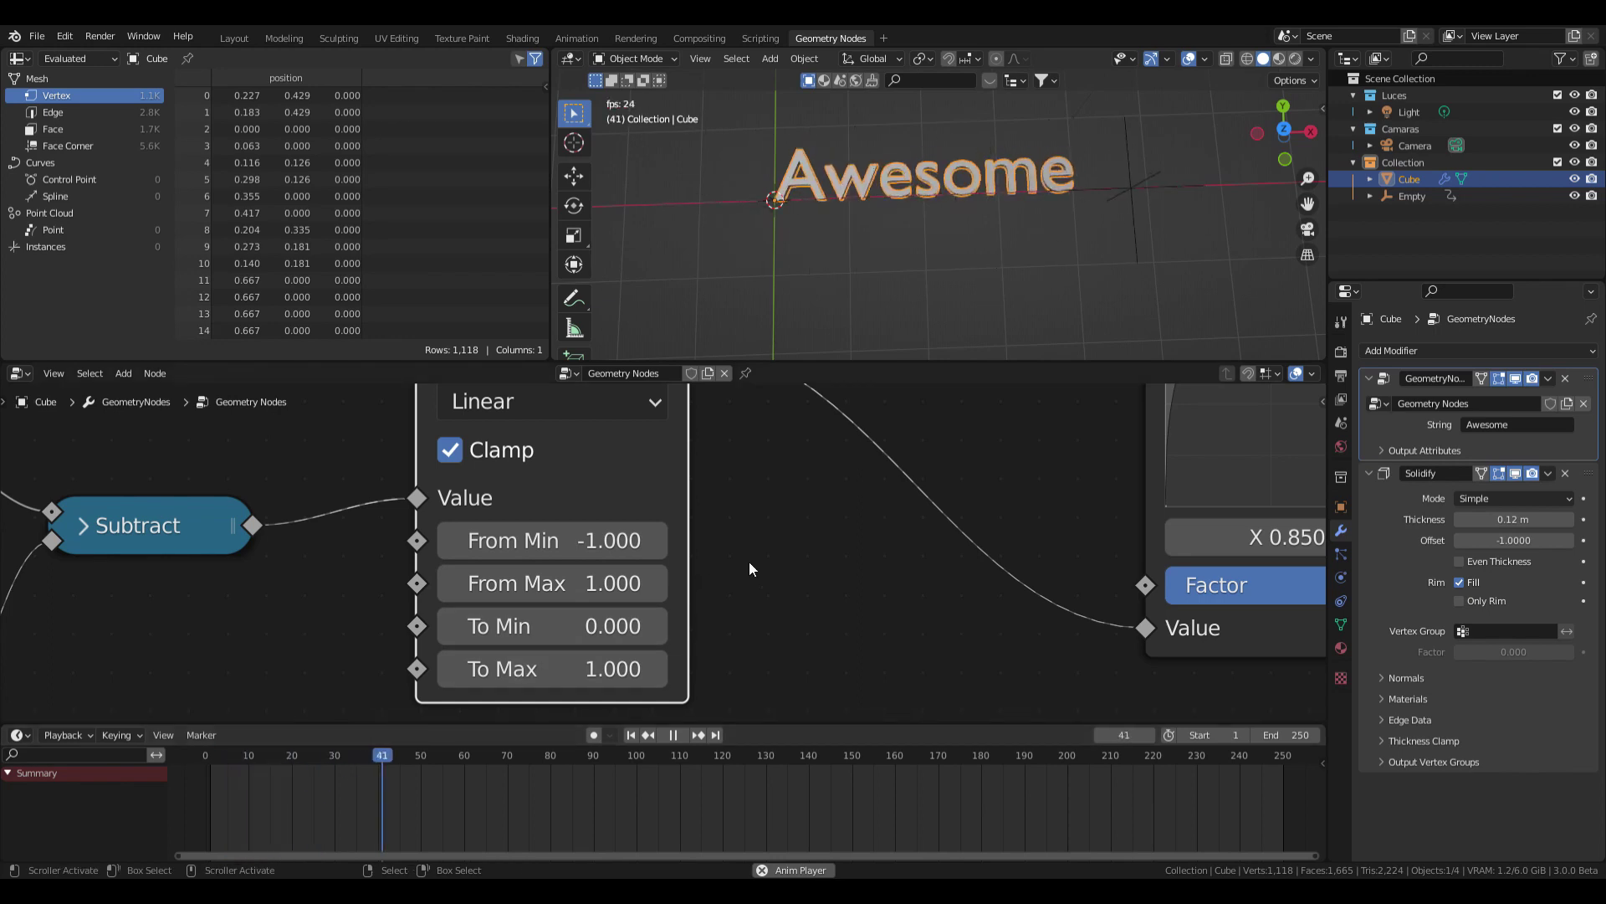
scroll(800, 557, down, 6)
key(space)
Shift the Fill Curve node and those following it to make room, and insert a Rotate Instances node after Scale Instances
scroll(800, 557, down, 6)
middle_drag(800, 557, 593, 564)
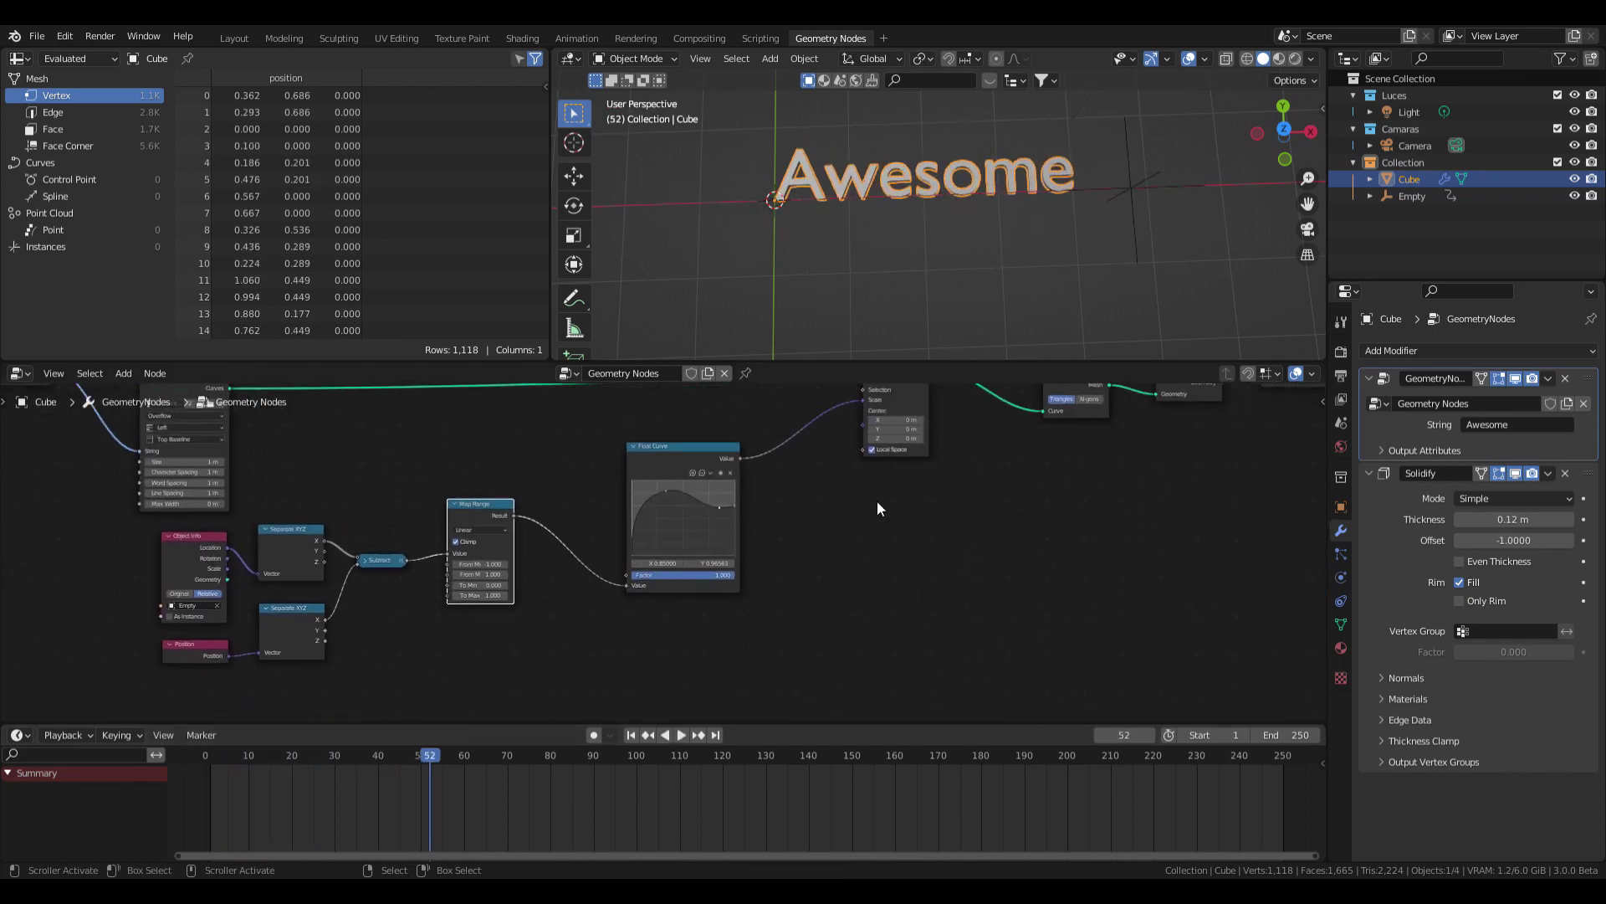
middle_drag(899, 489, 666, 530)
drag(1147, 413, 989, 452)
key(shift+a)
mouse_move(698, 616)
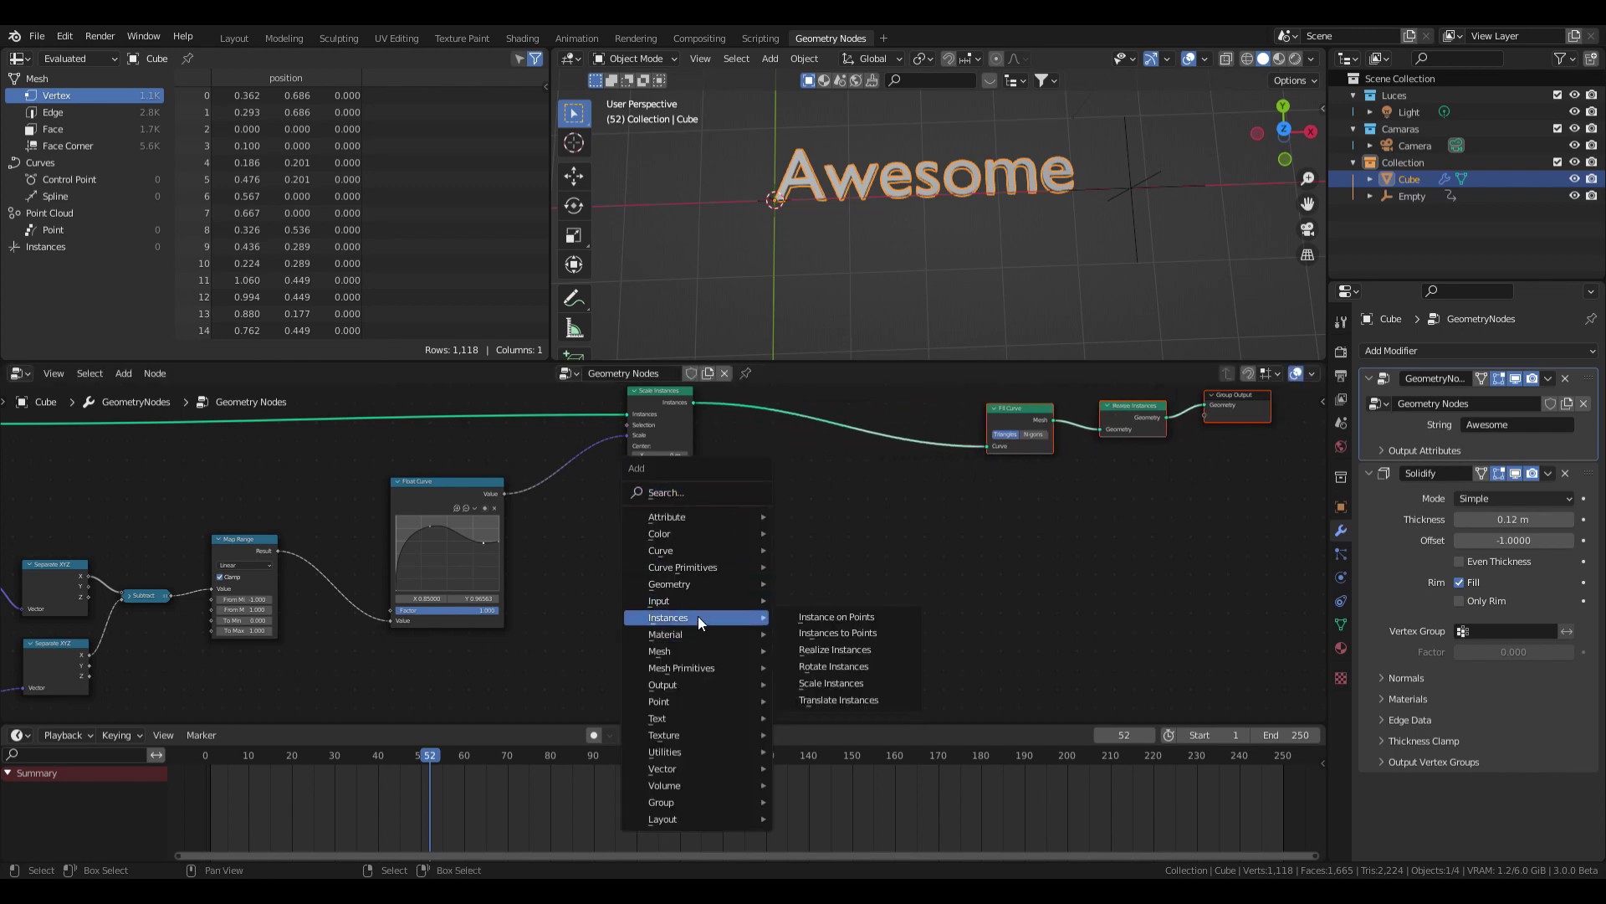
click(875, 666)
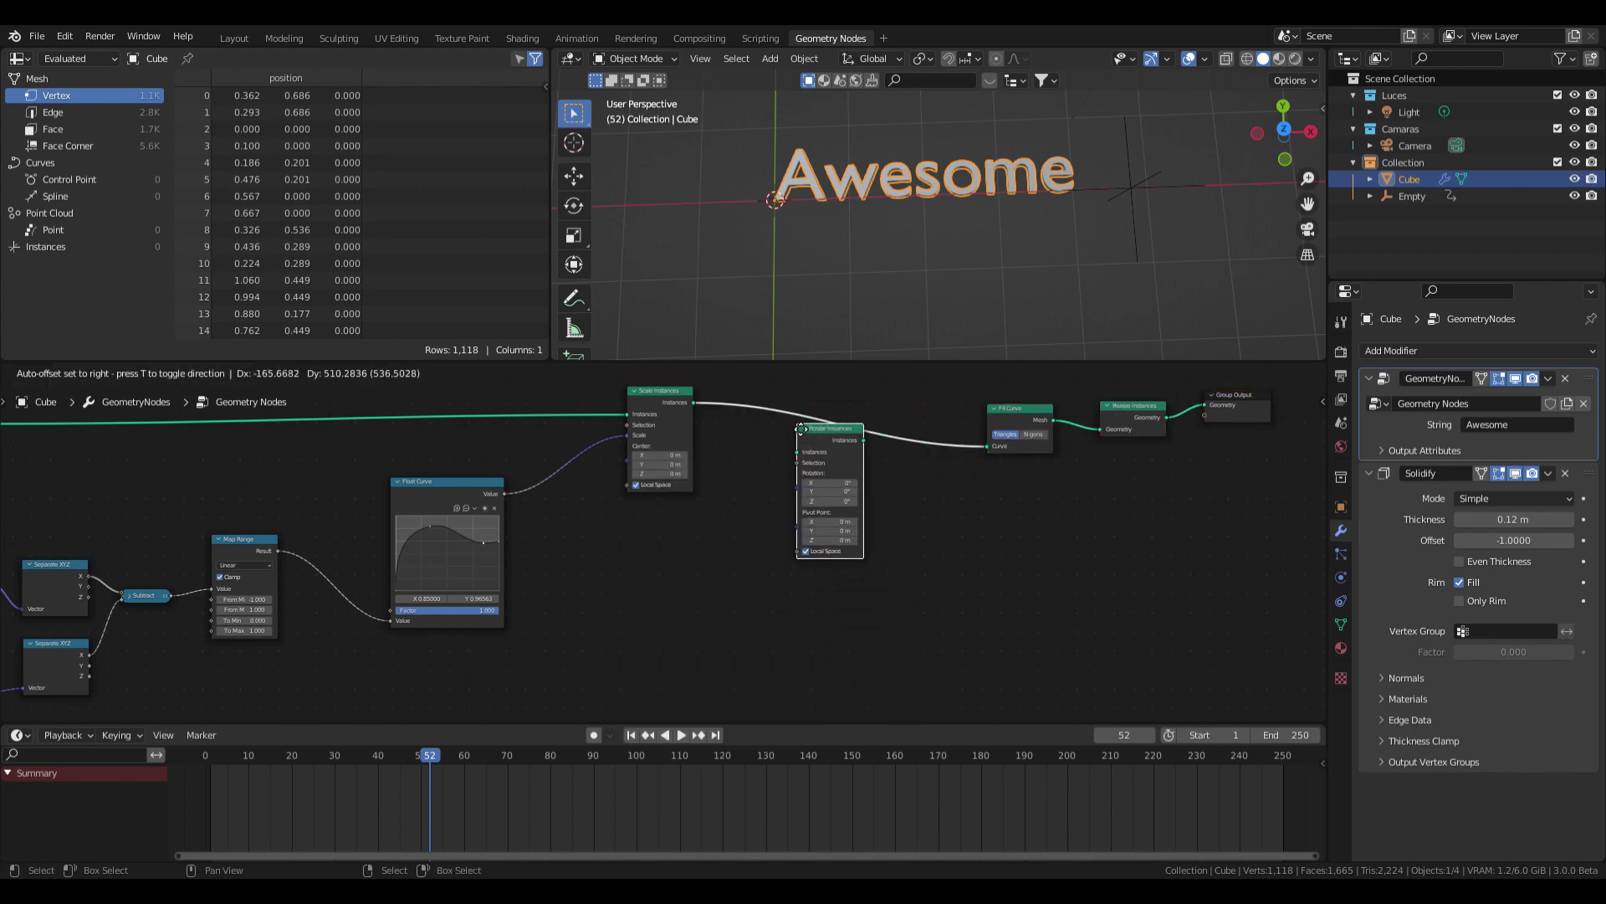
click(771, 440)
Duplicate the Float Curve node with its Map Range input link and place the copy below the original
scroll(629, 560, up, 2)
middle_drag(569, 535, 584, 535)
click(475, 439)
middle_drag(462, 473, 484, 448)
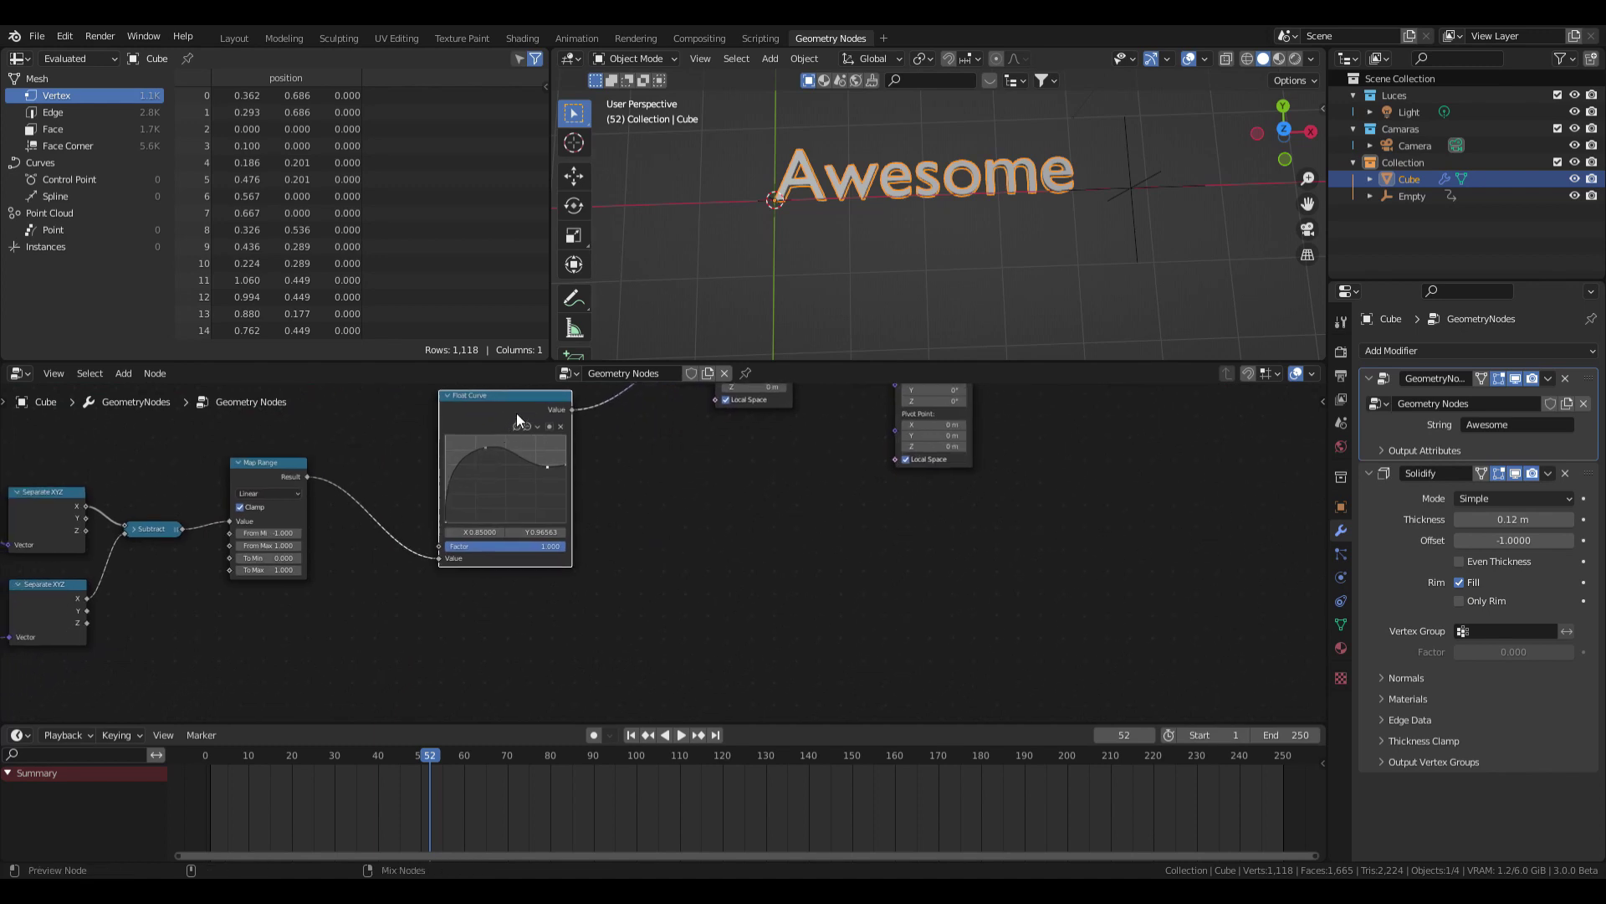
key(shift+d)
click(525, 621)
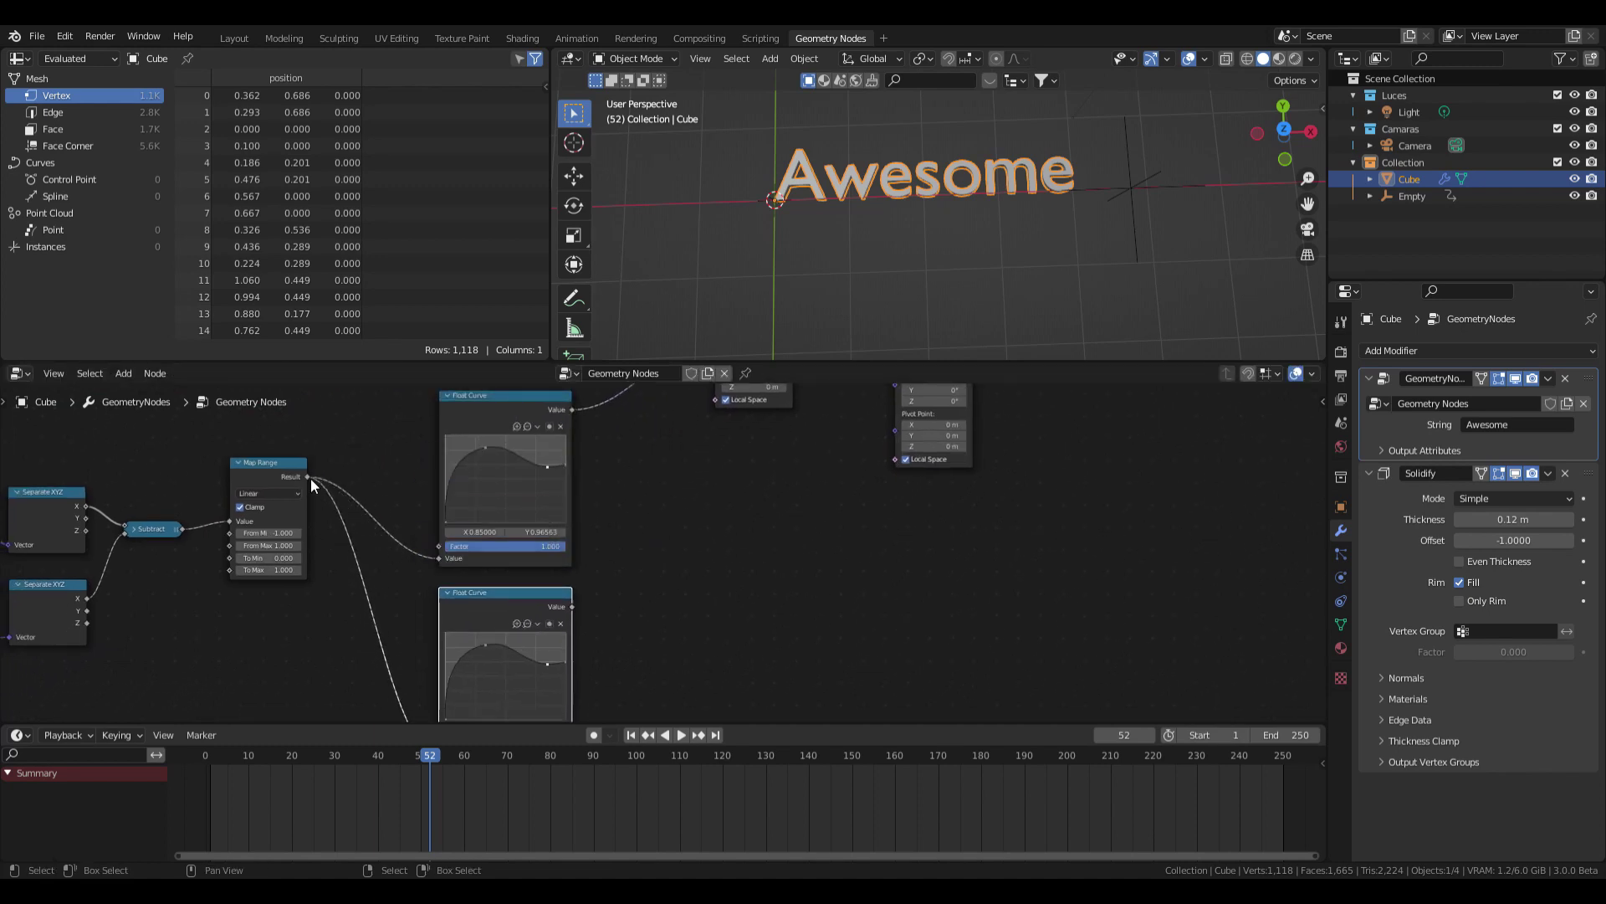
Add a Combine XYZ node and connect its Vector output to the Rotation input of Rotate Instances
middle_drag(721, 536, 683, 558)
scroll(830, 188, up, 2)
scroll(822, 259, up, 1)
shift+middle_drag(806, 177, 889, 260)
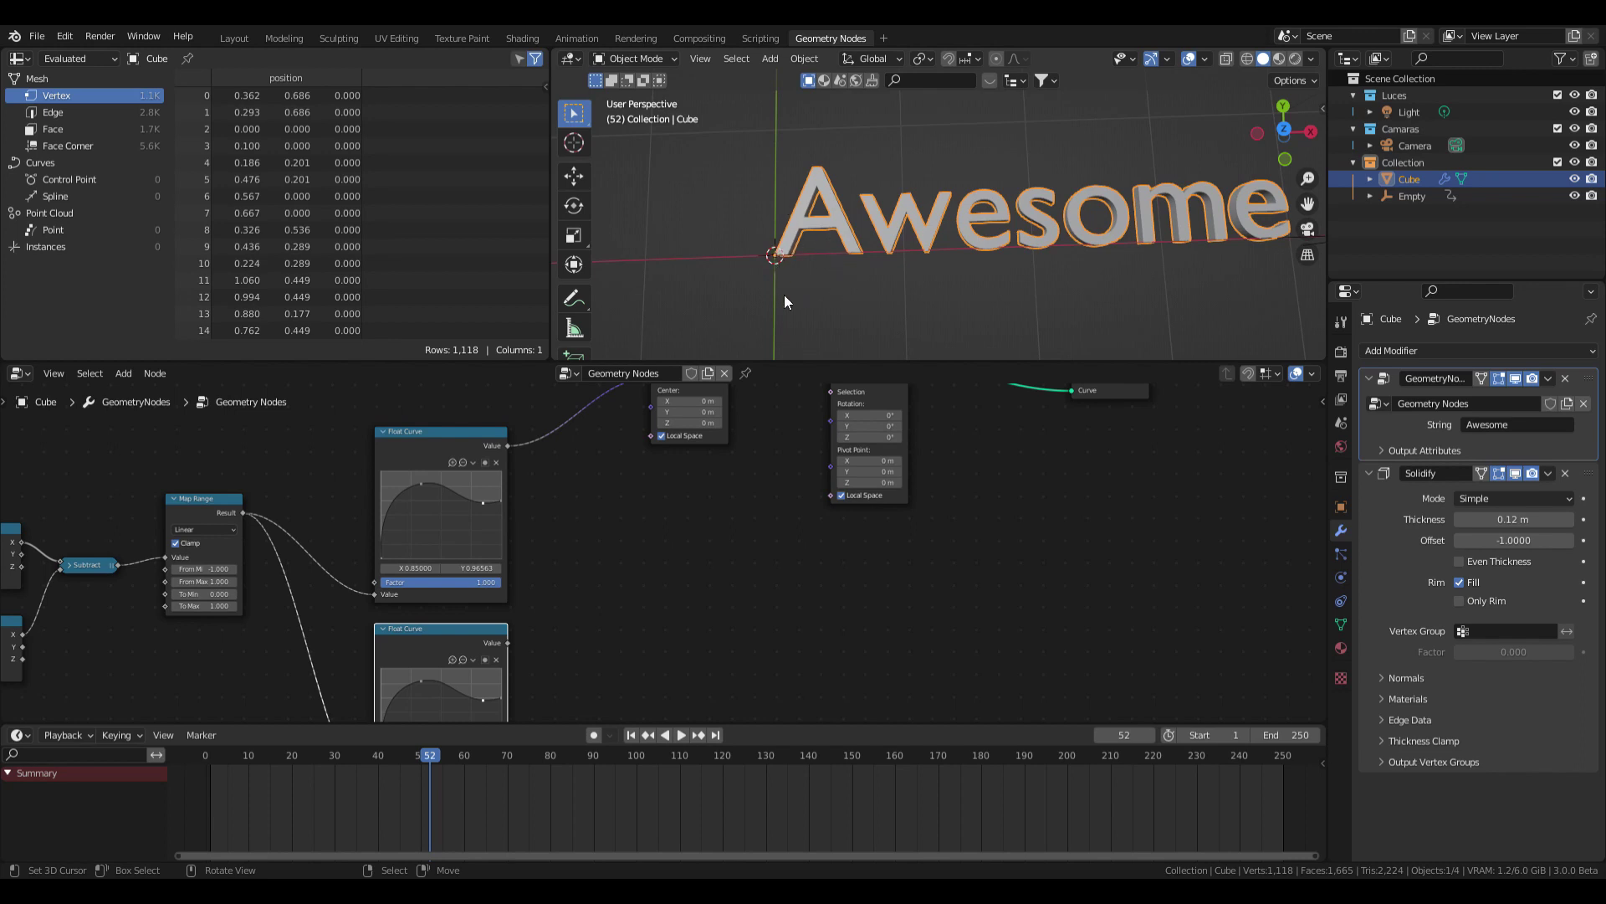
scroll(669, 609, up, 1)
key(shift+a)
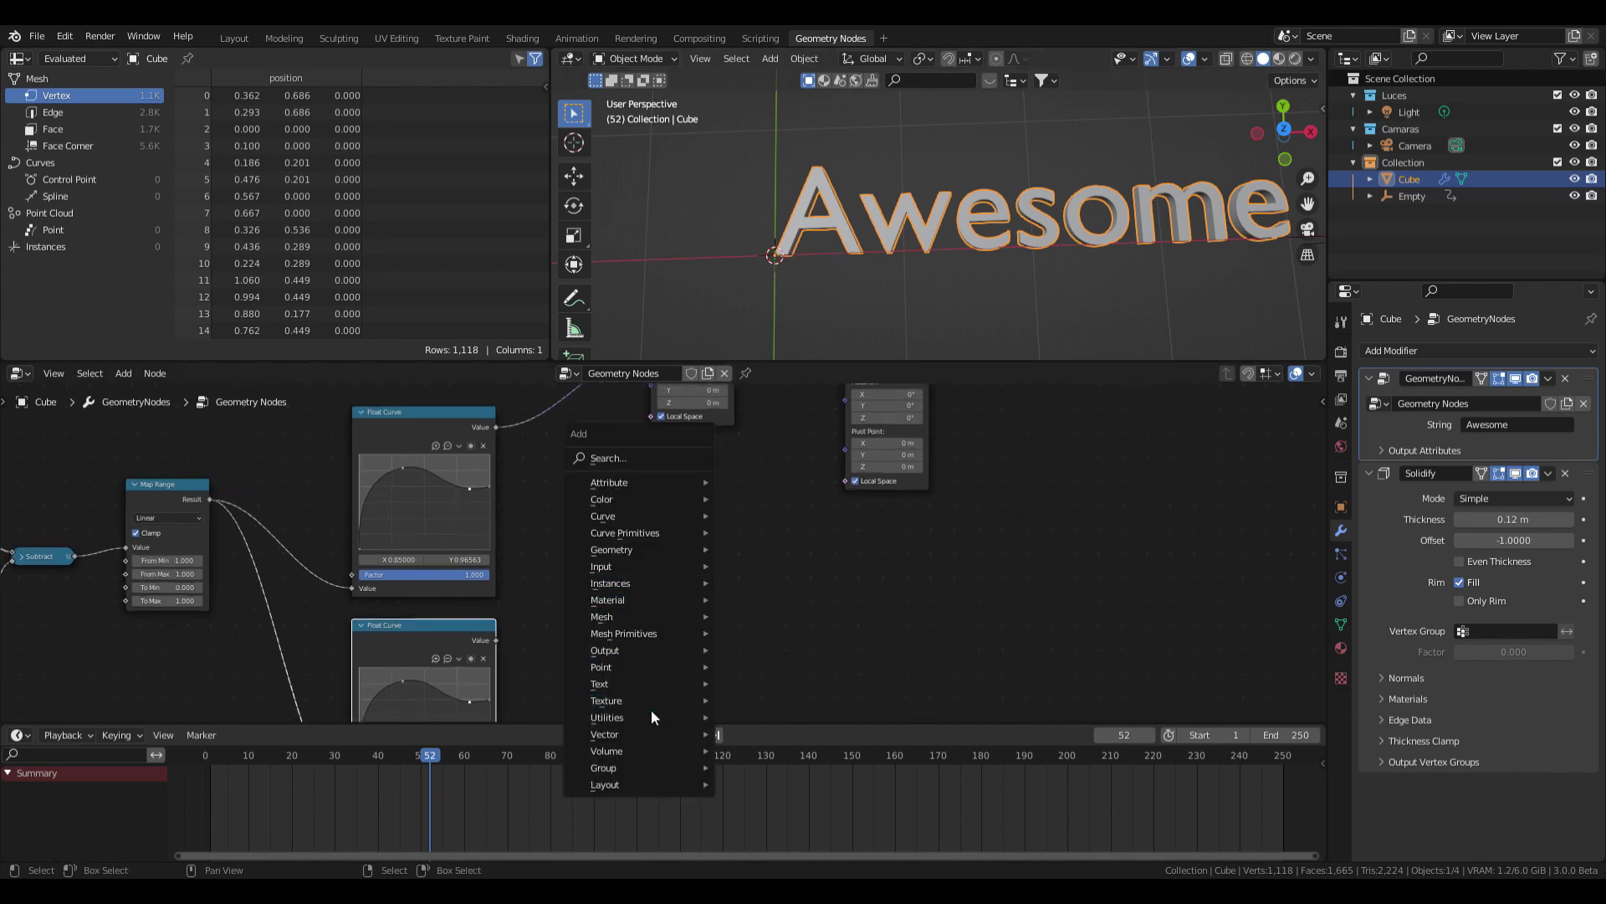
mouse_move(643, 731)
click(795, 735)
click(682, 549)
drag(729, 589, 816, 422)
Connect the duplicated Float Curve's Value output to the Z input of Combine XYZ
middle_drag(628, 645, 661, 568)
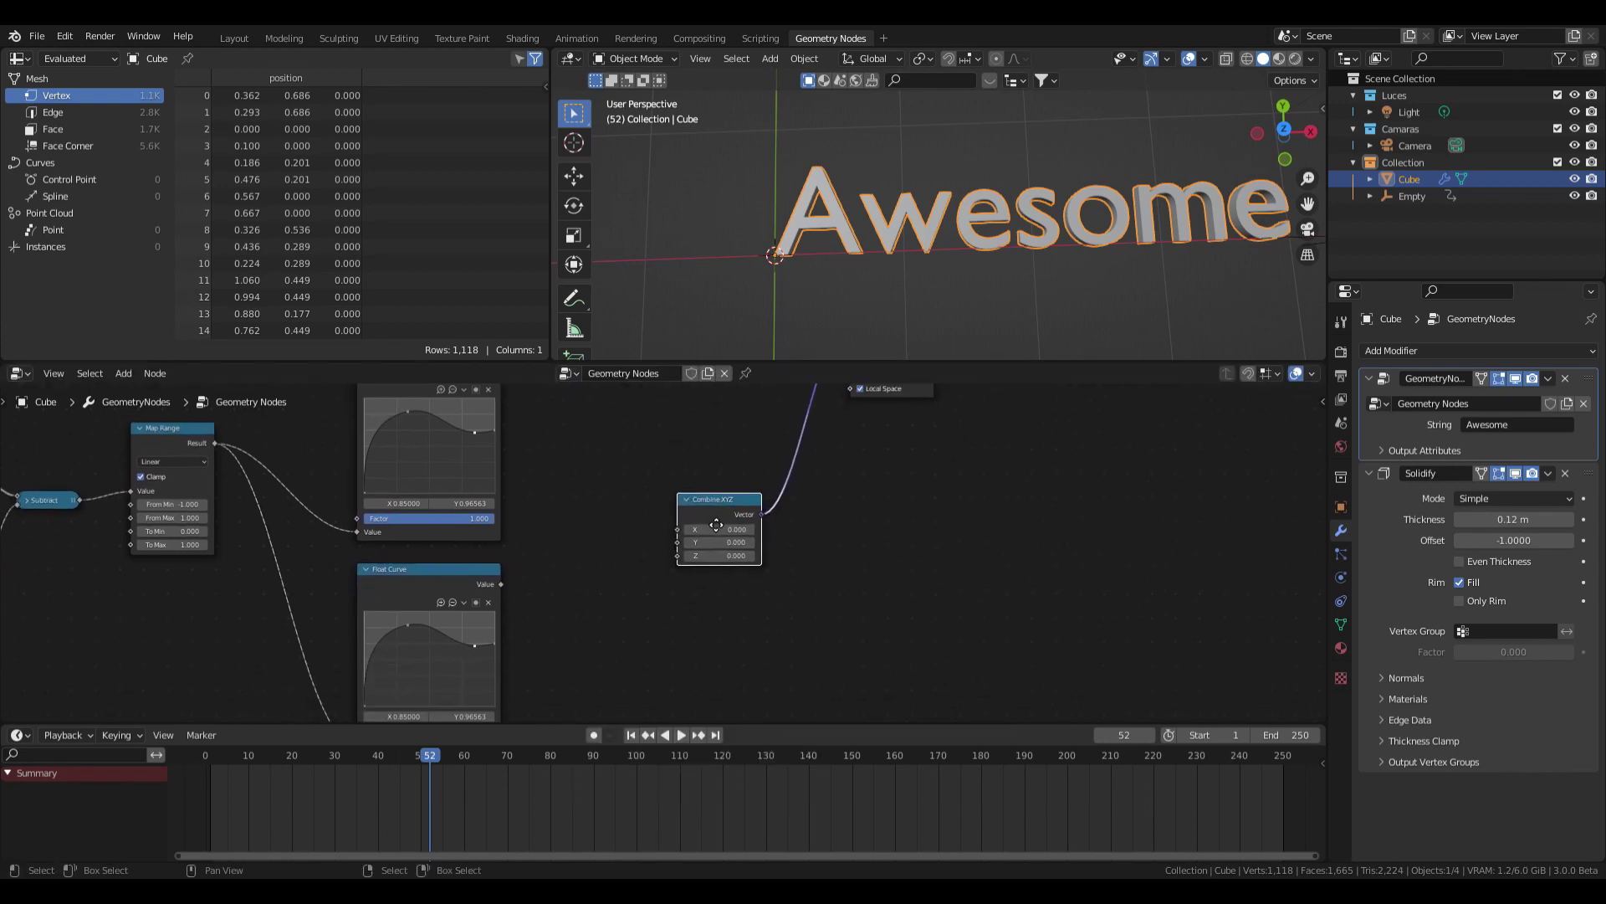
scroll(661, 567, up, 2)
drag(460, 584, 688, 550)
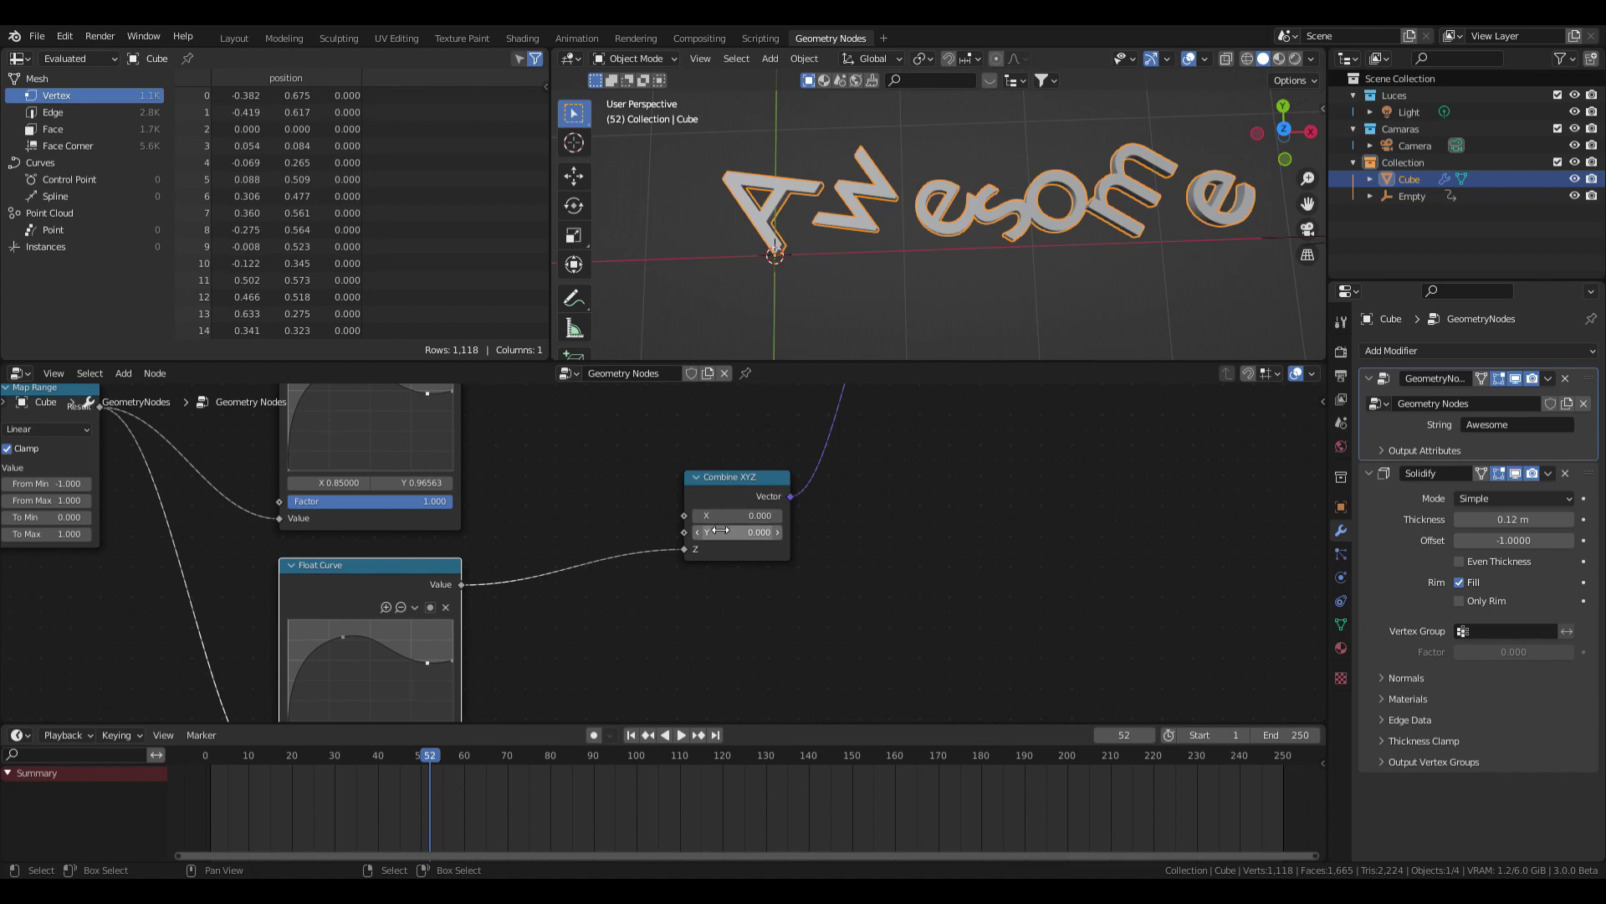
Play the animation from the early frames to check how the letters rotate
scroll(664, 556, down, 1)
click(231, 793)
key(space)
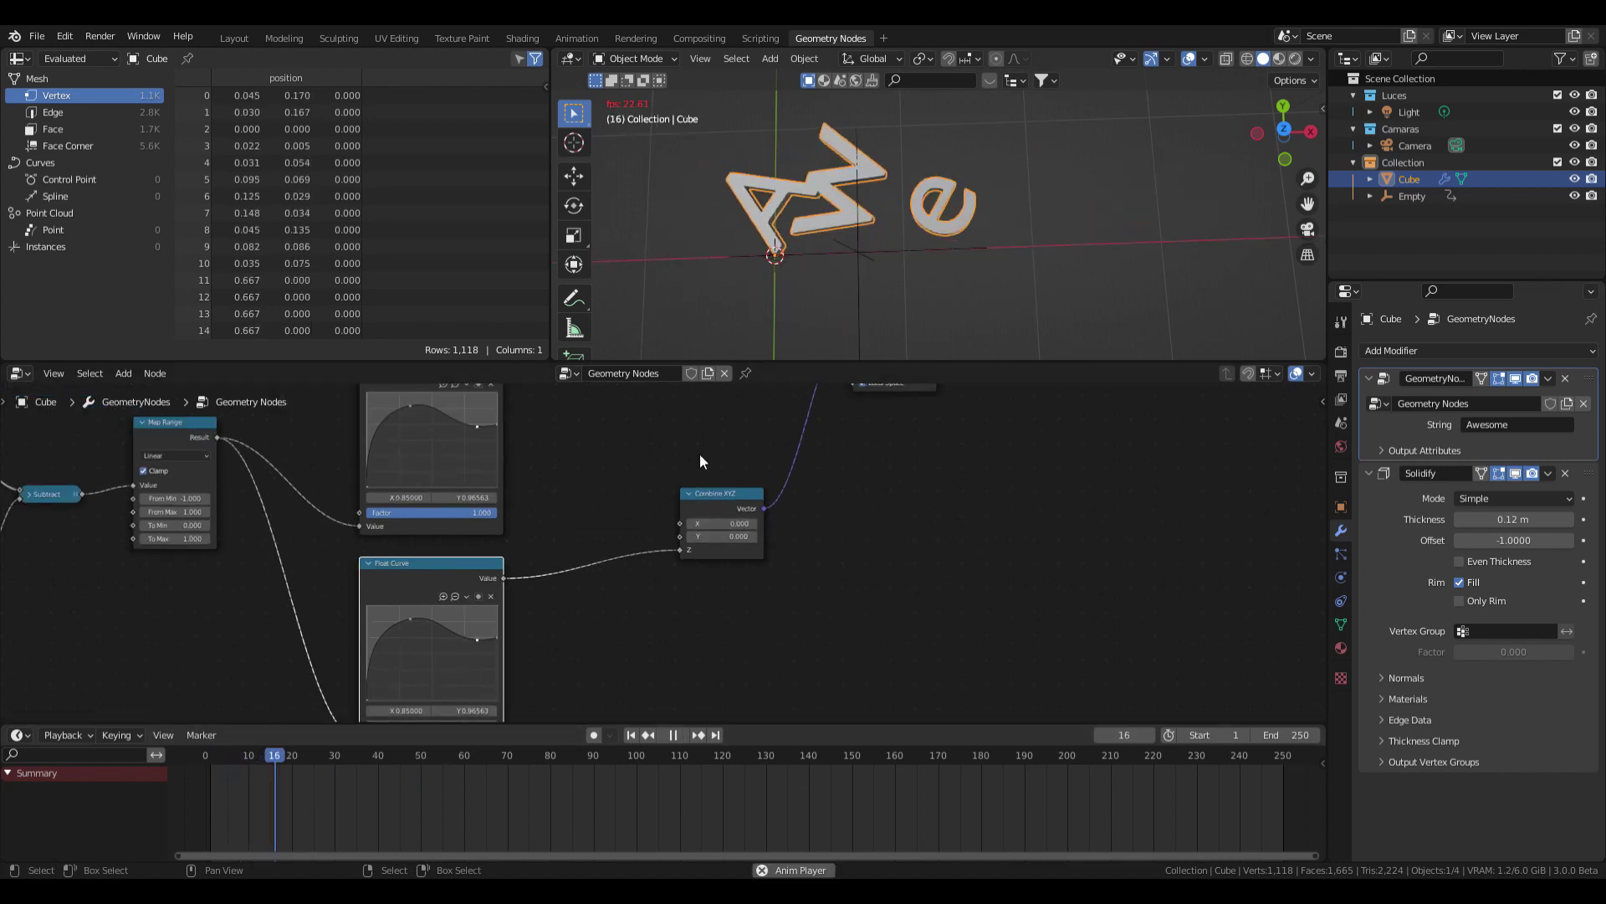
key(space)
Reset the duplicated Float Curve and invert it, with its start point at Y 1.5 and its end point at the bottom
scroll(725, 508, up, 4)
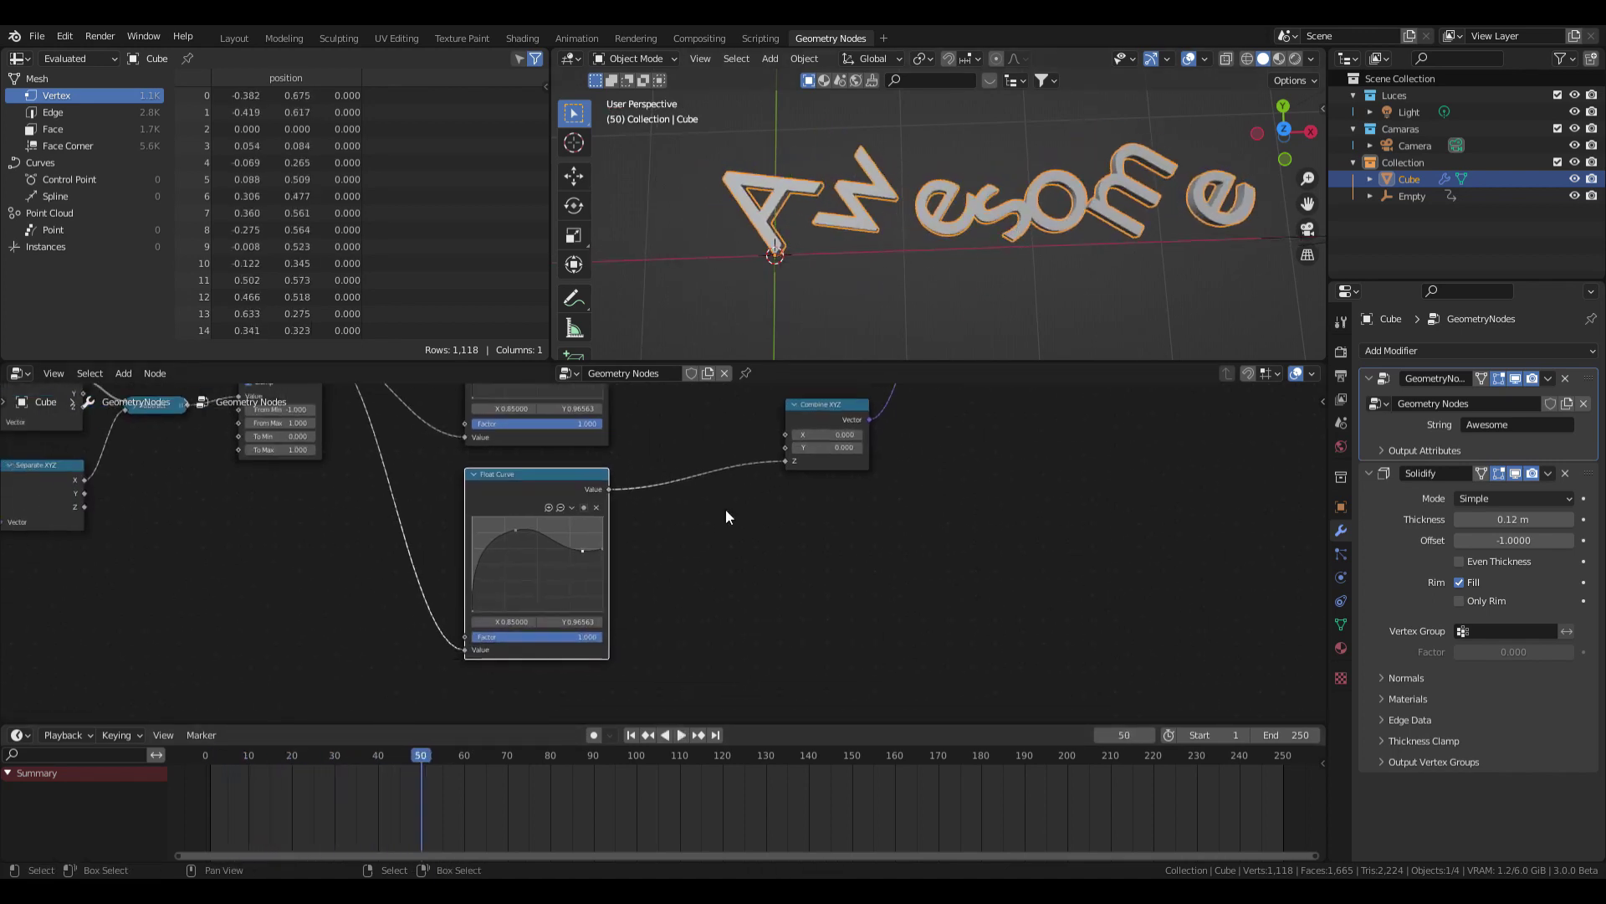
scroll(484, 540, up, 1)
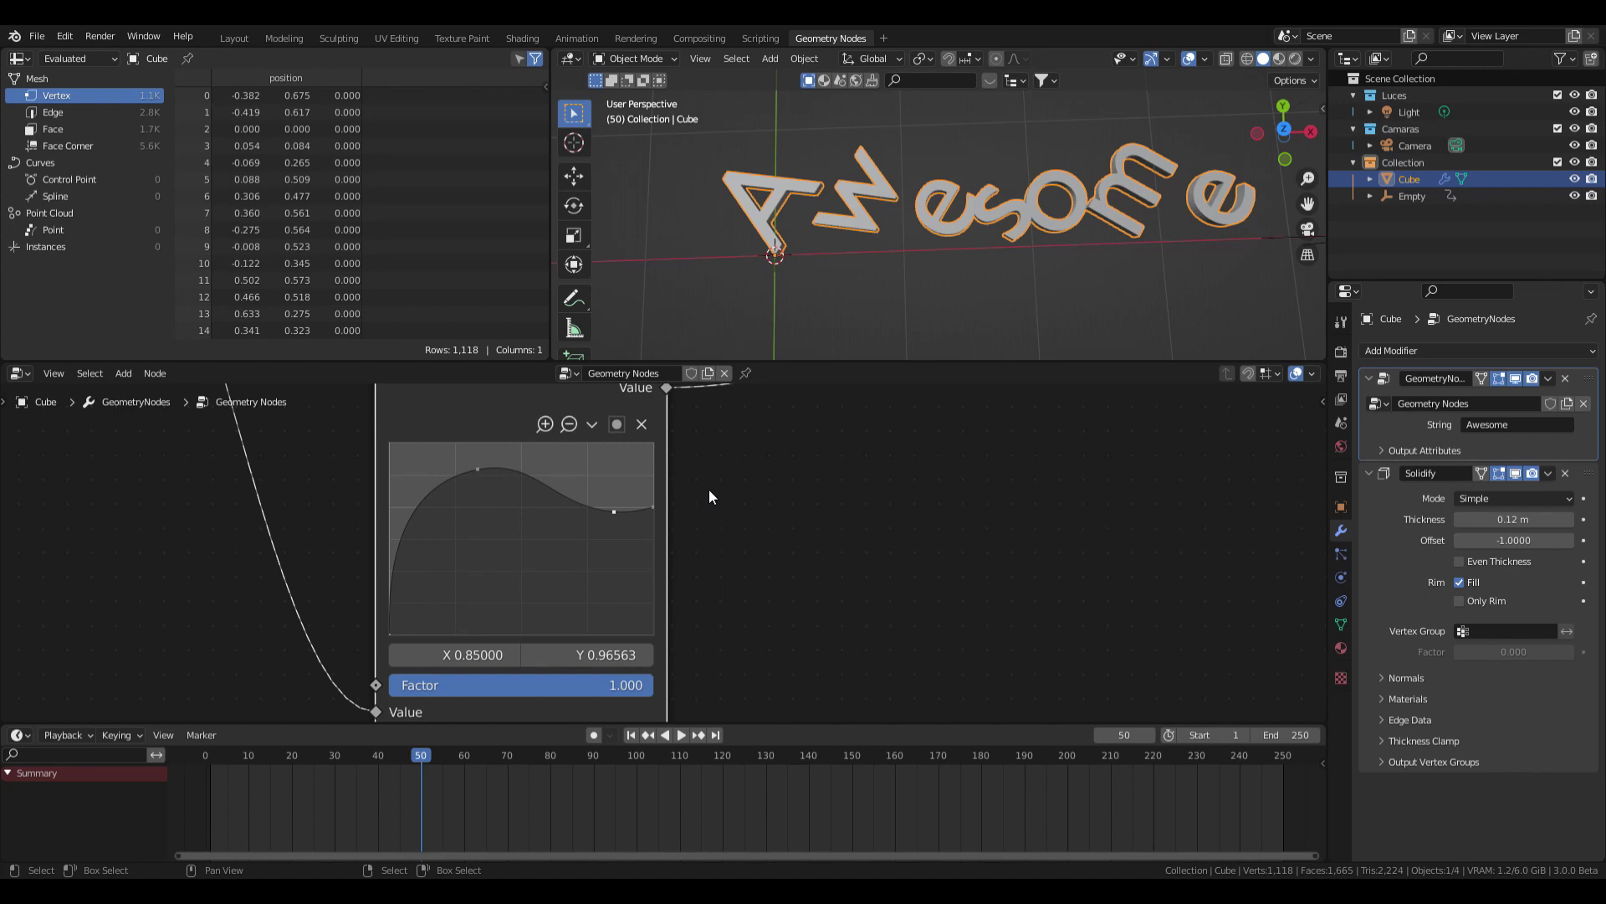
scroll(710, 492, down, 1)
click(602, 443)
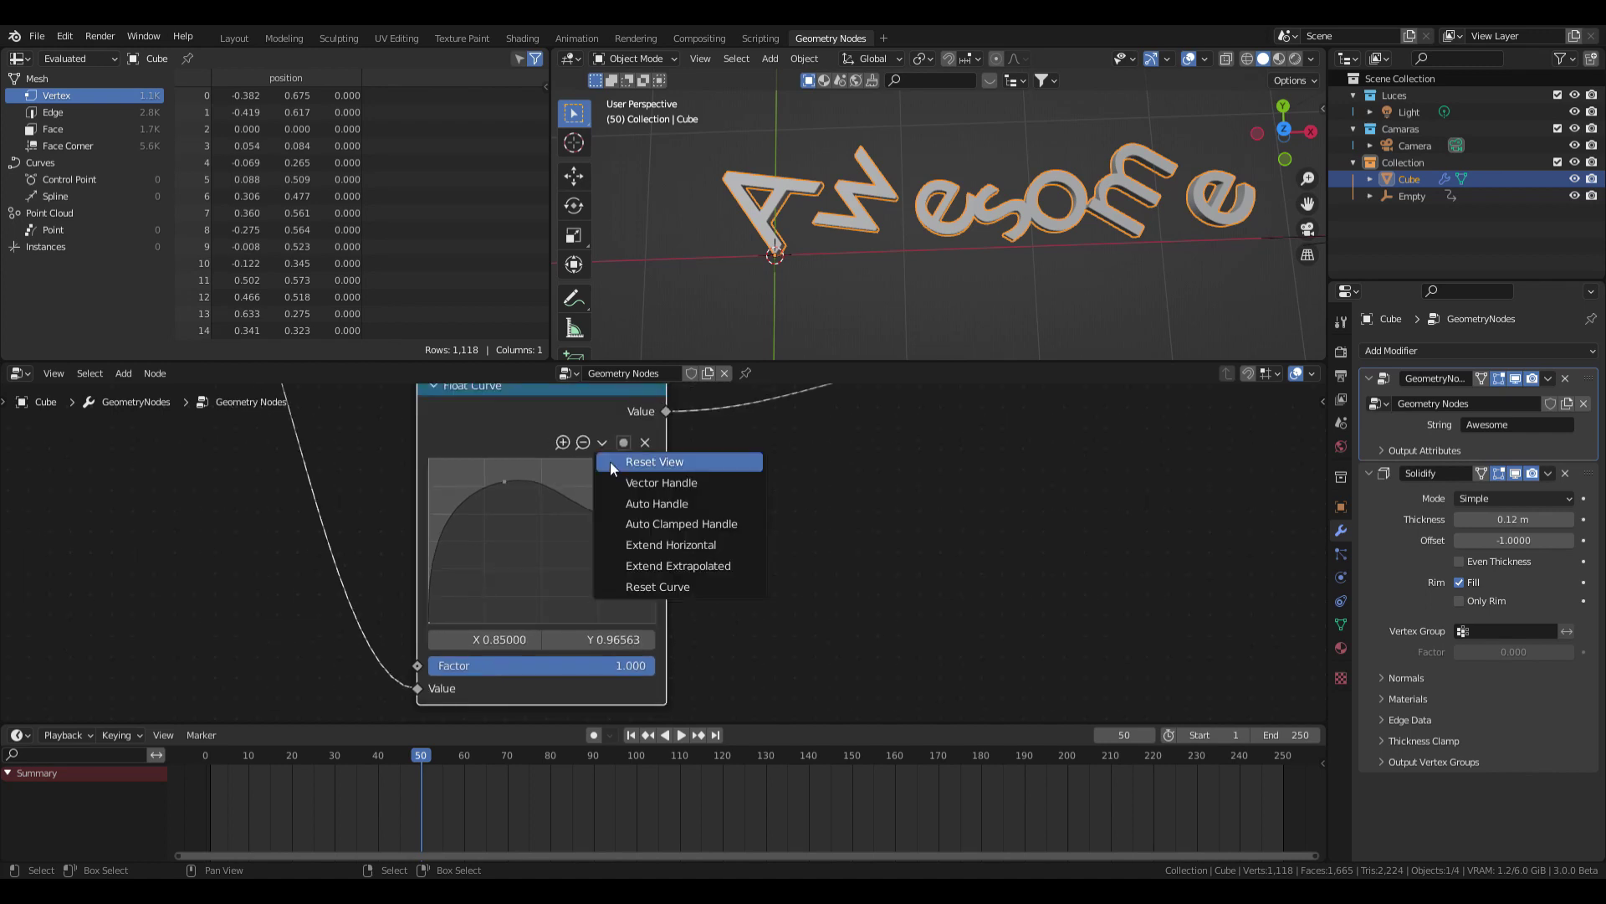
click(658, 588)
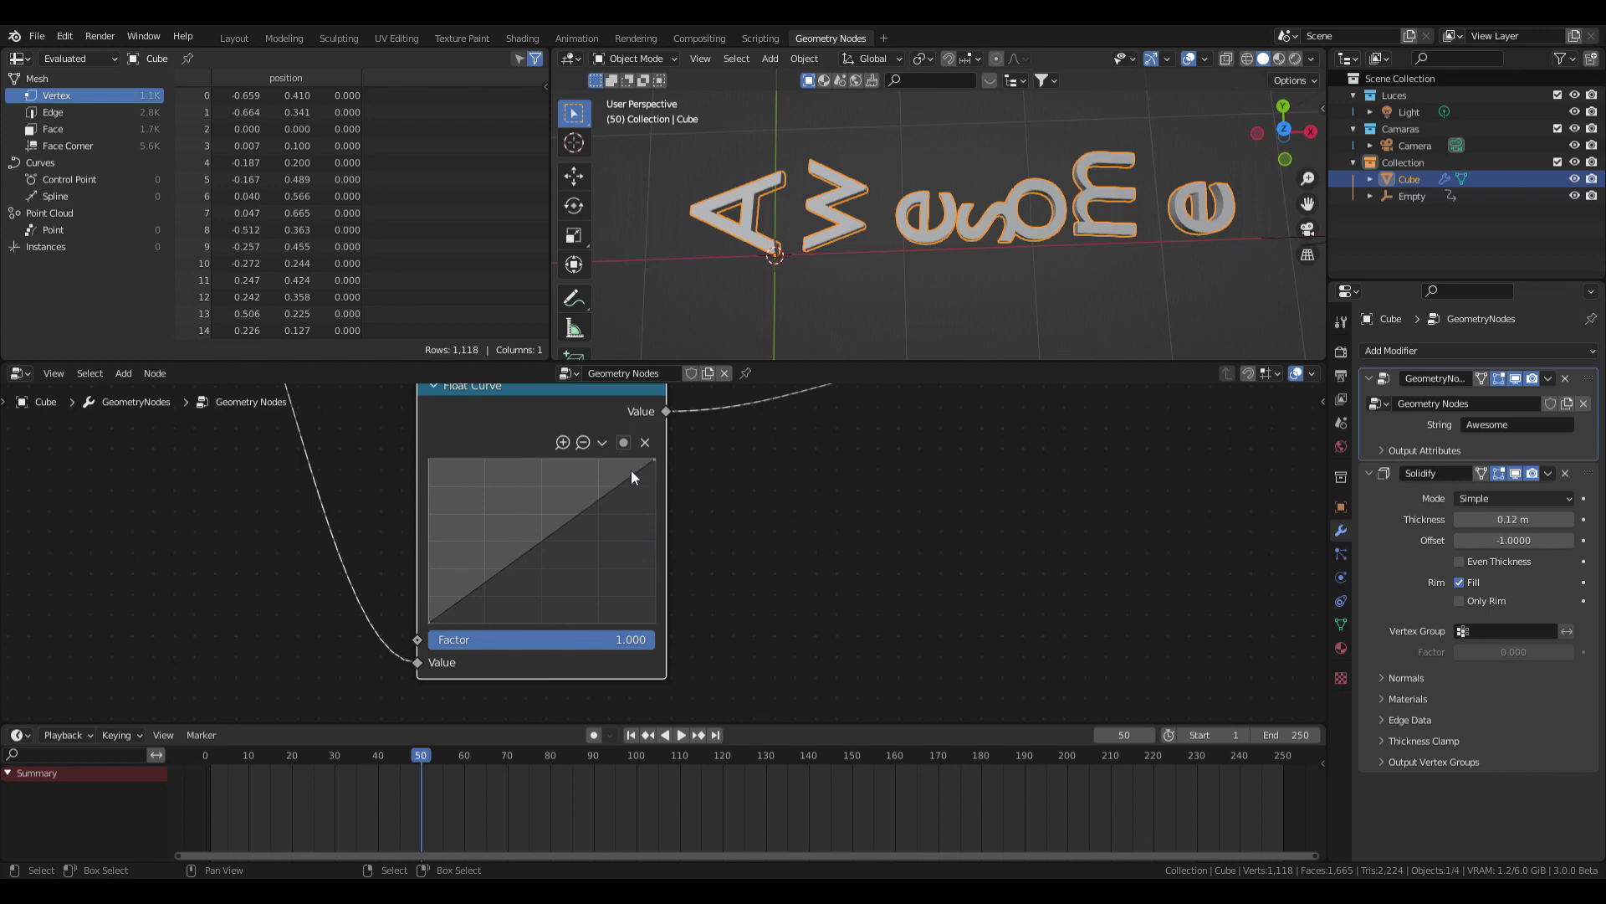
drag(655, 460, 651, 624)
drag(424, 622, 428, 458)
Replay the animation from frame 1 to check the letter rotation with the inverted curve
drag(334, 805, 209, 805)
key(space)
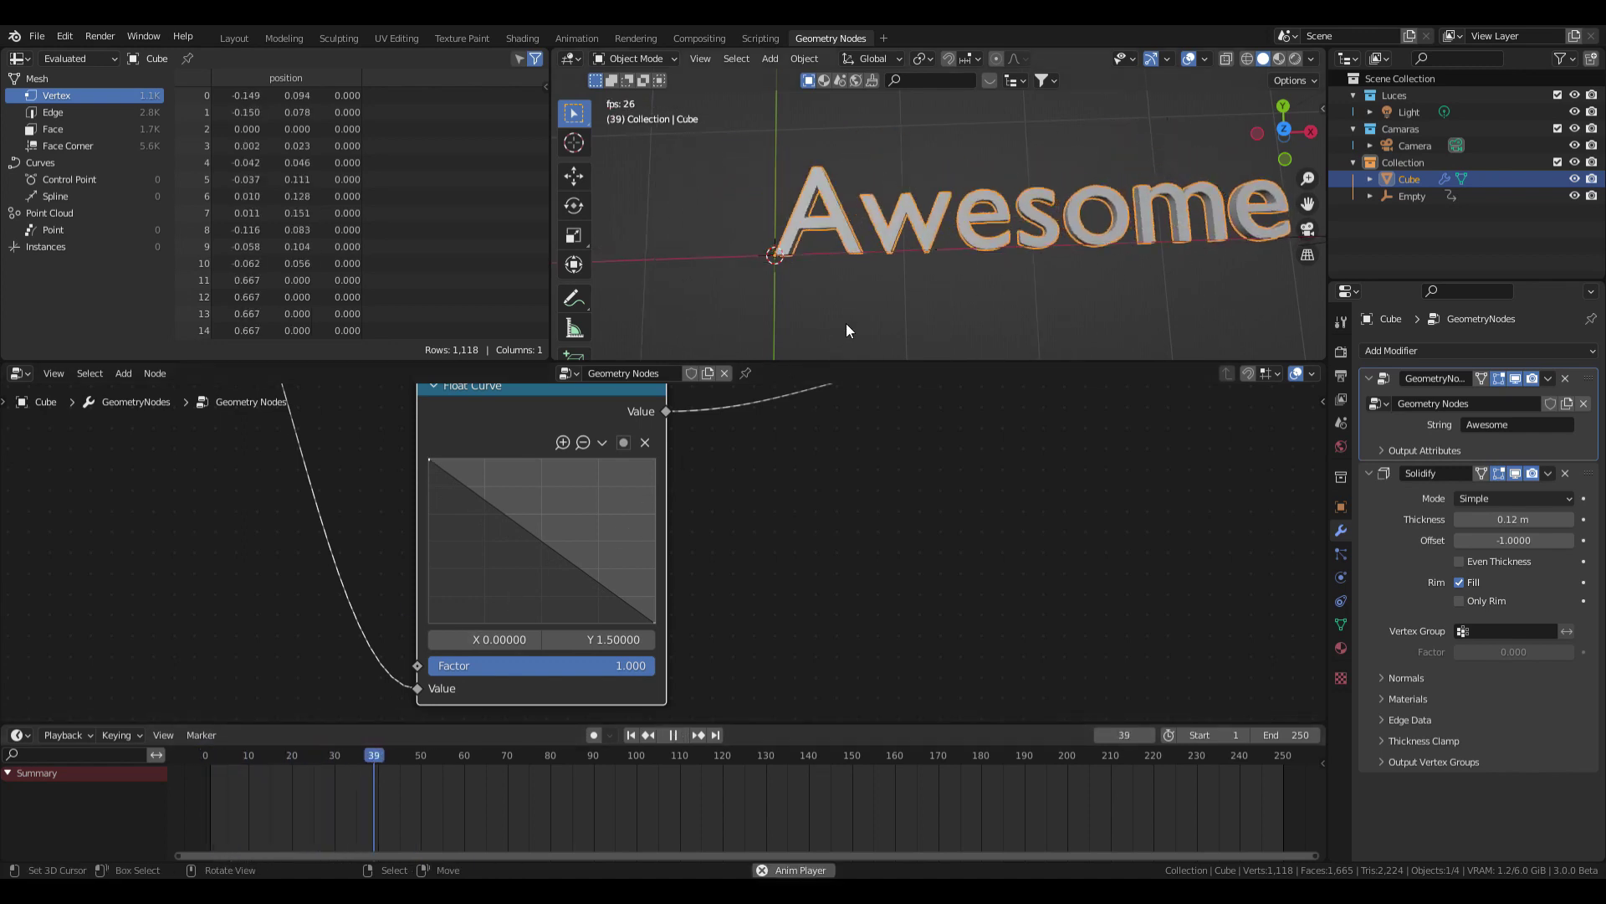
drag(358, 816, 199, 821)
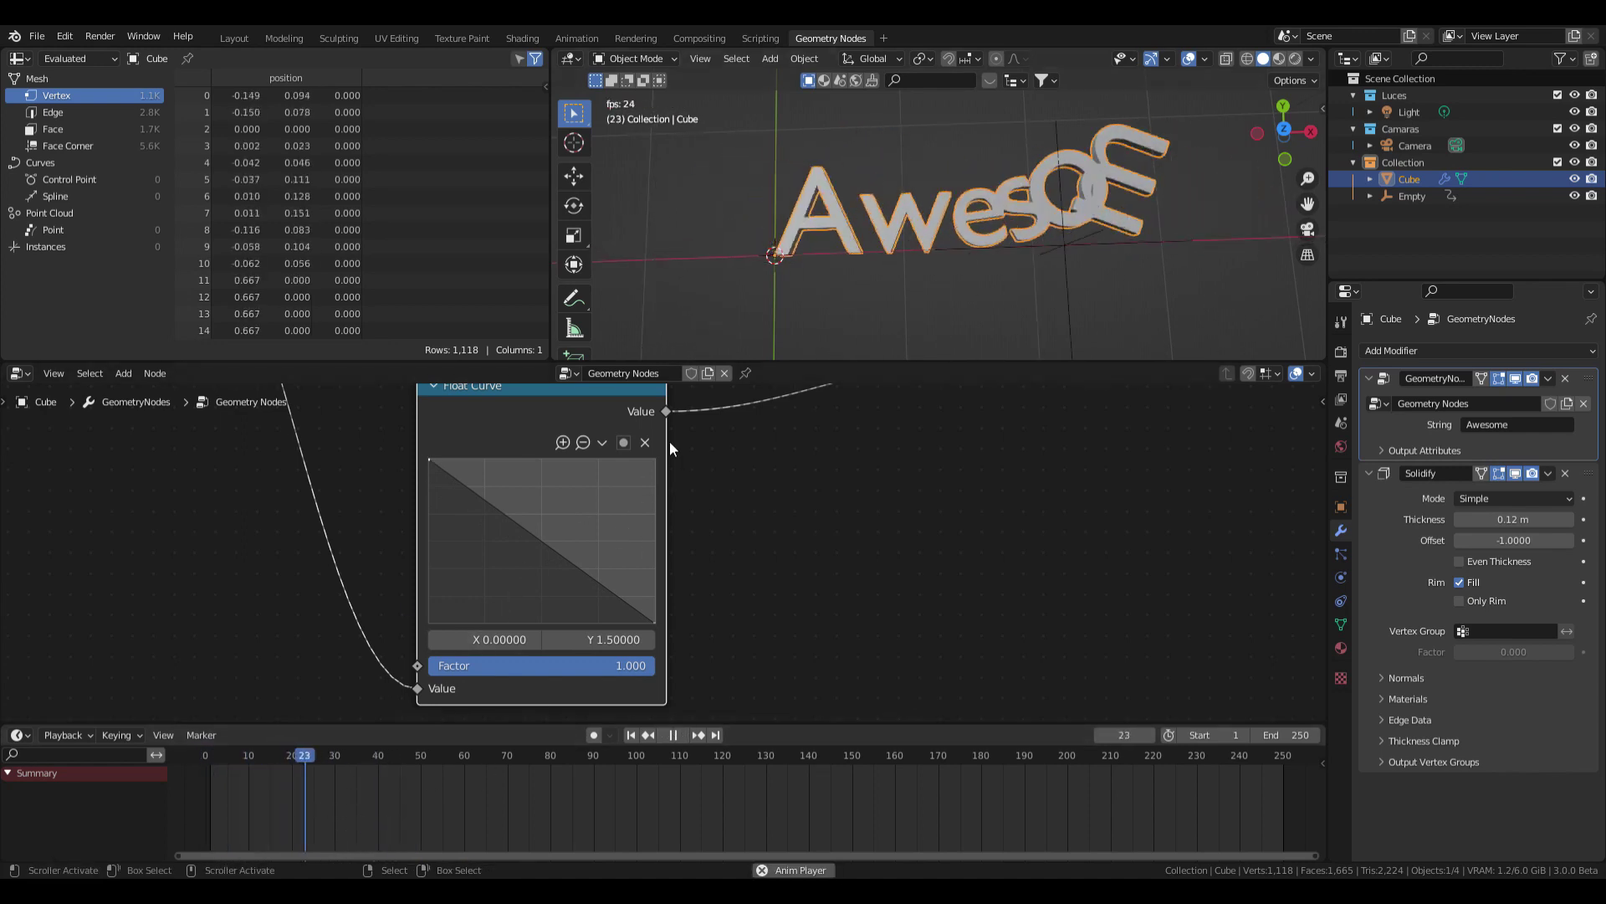
key(space)
Set the duplicated Float Curve's clipping limit Min Y to a negative value
scroll(1004, 244, down, 1)
scroll(996, 248, up, 2)
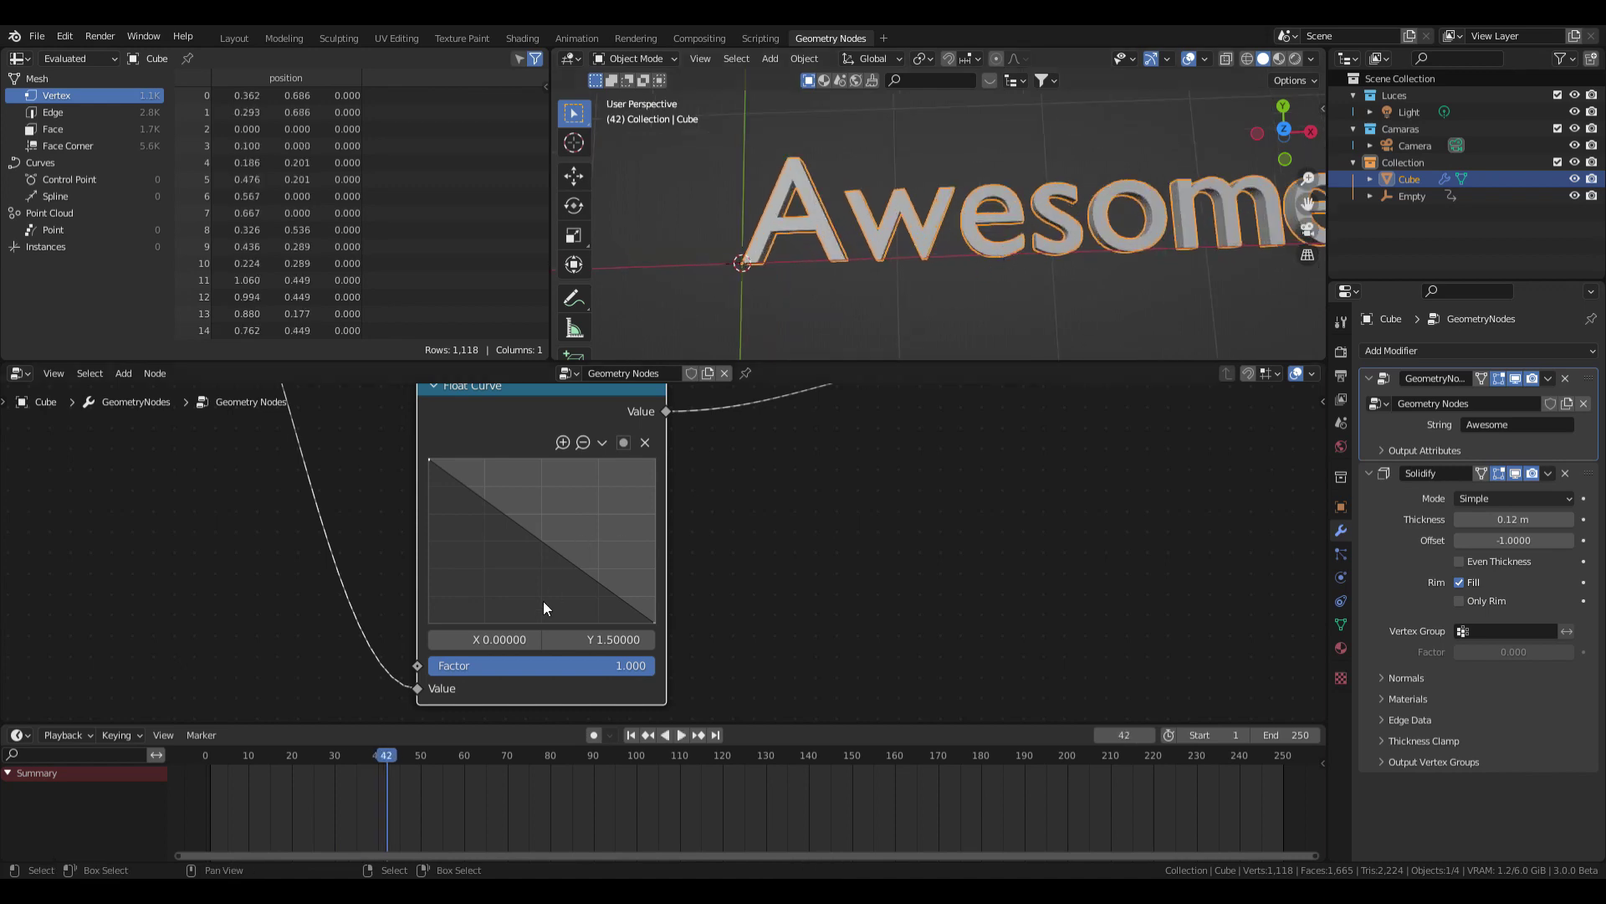
scroll(580, 611, up, 1)
scroll(636, 606, up, 1)
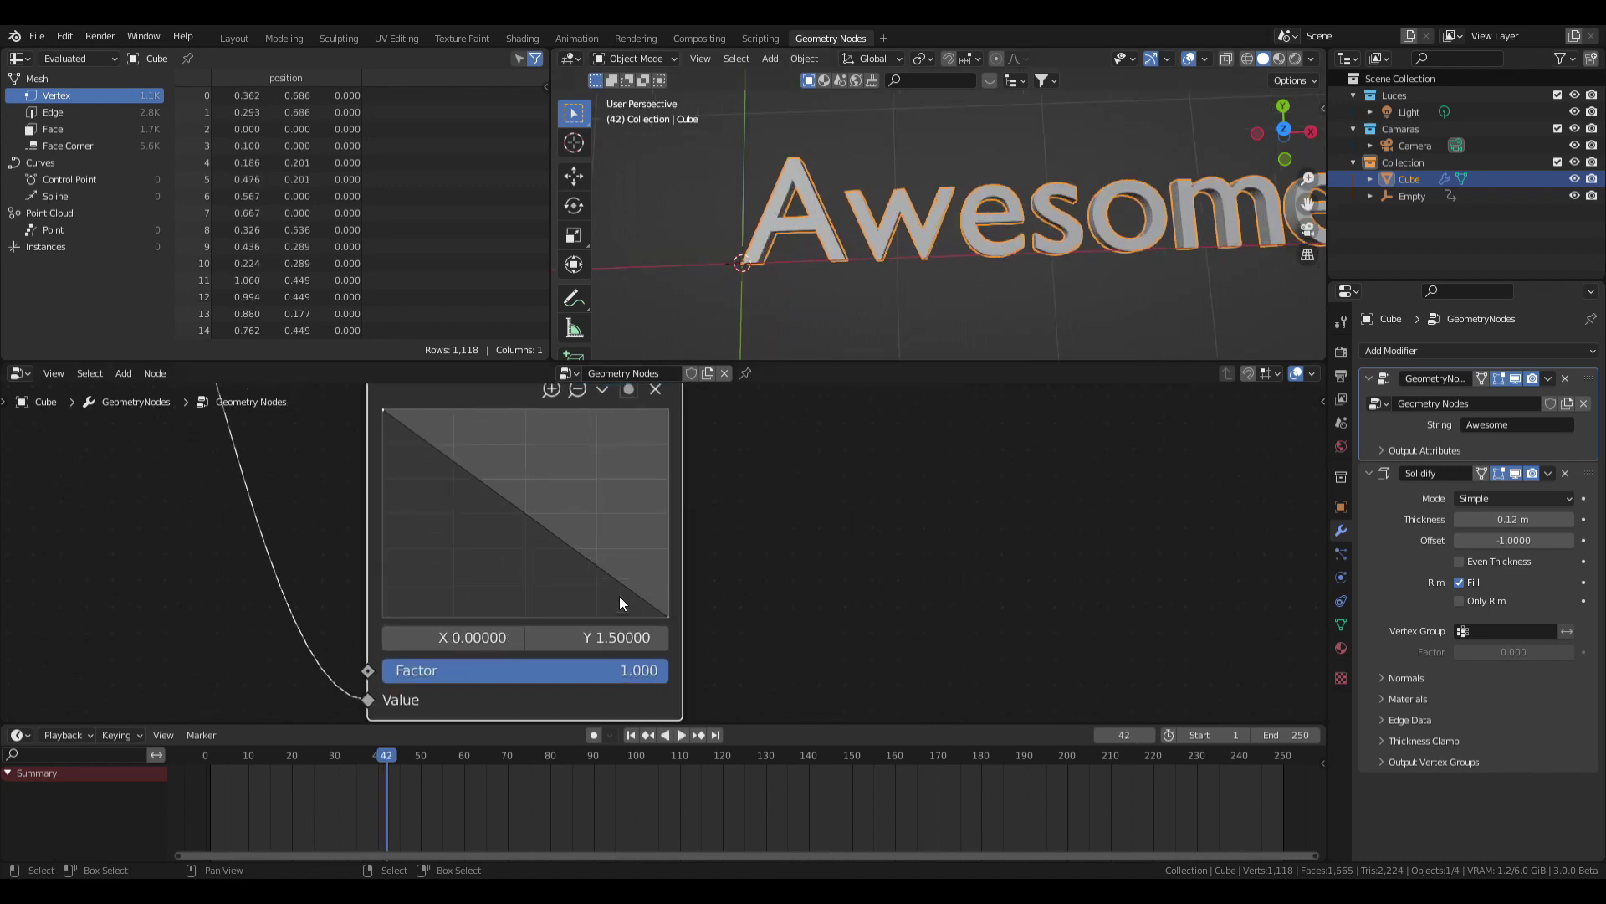
scroll(619, 596, up, 1)
scroll(624, 583, down, 1)
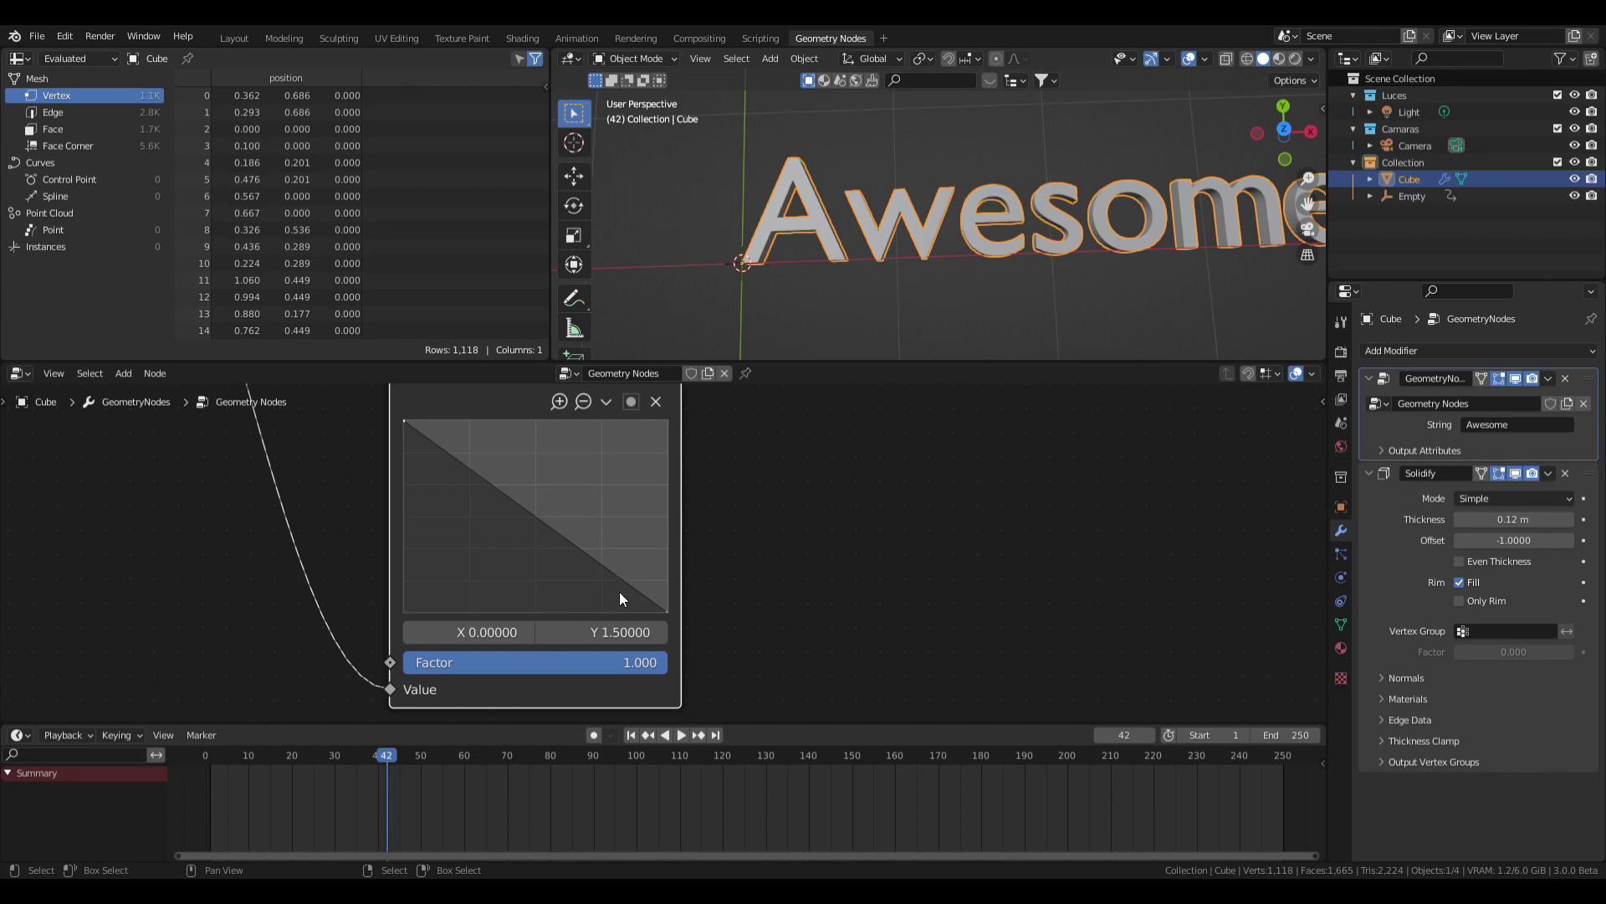
click(632, 404)
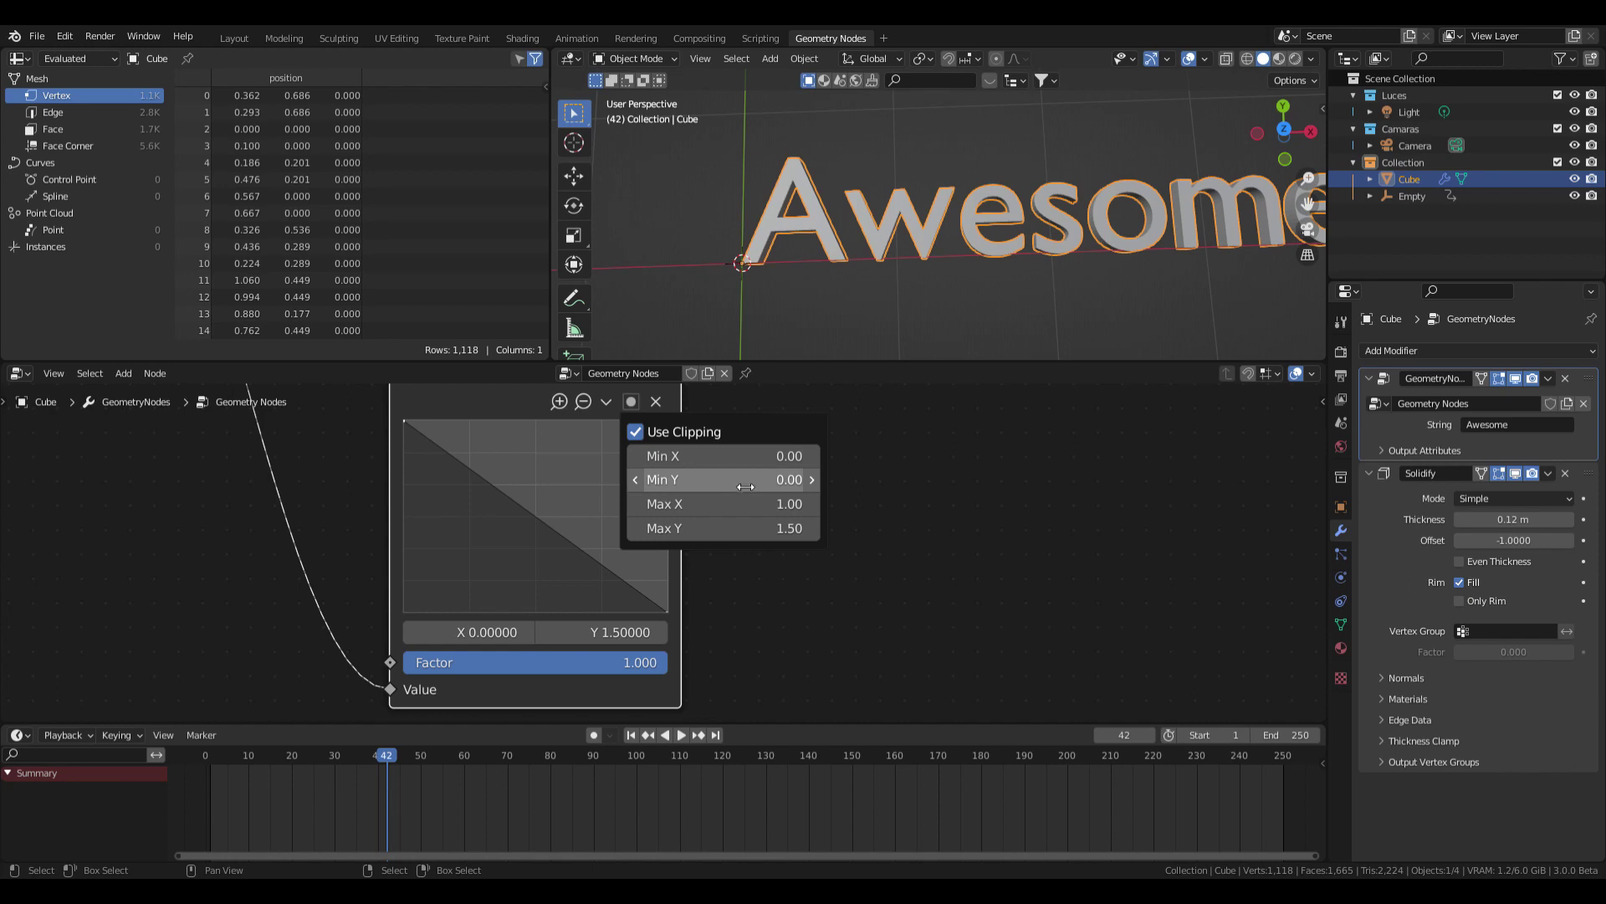
click(746, 486)
text(-)
key(Return)
Reset the rotation Float Curve's view and add a curve point at about X 0.81, Y -0.05
click(605, 402)
click(617, 425)
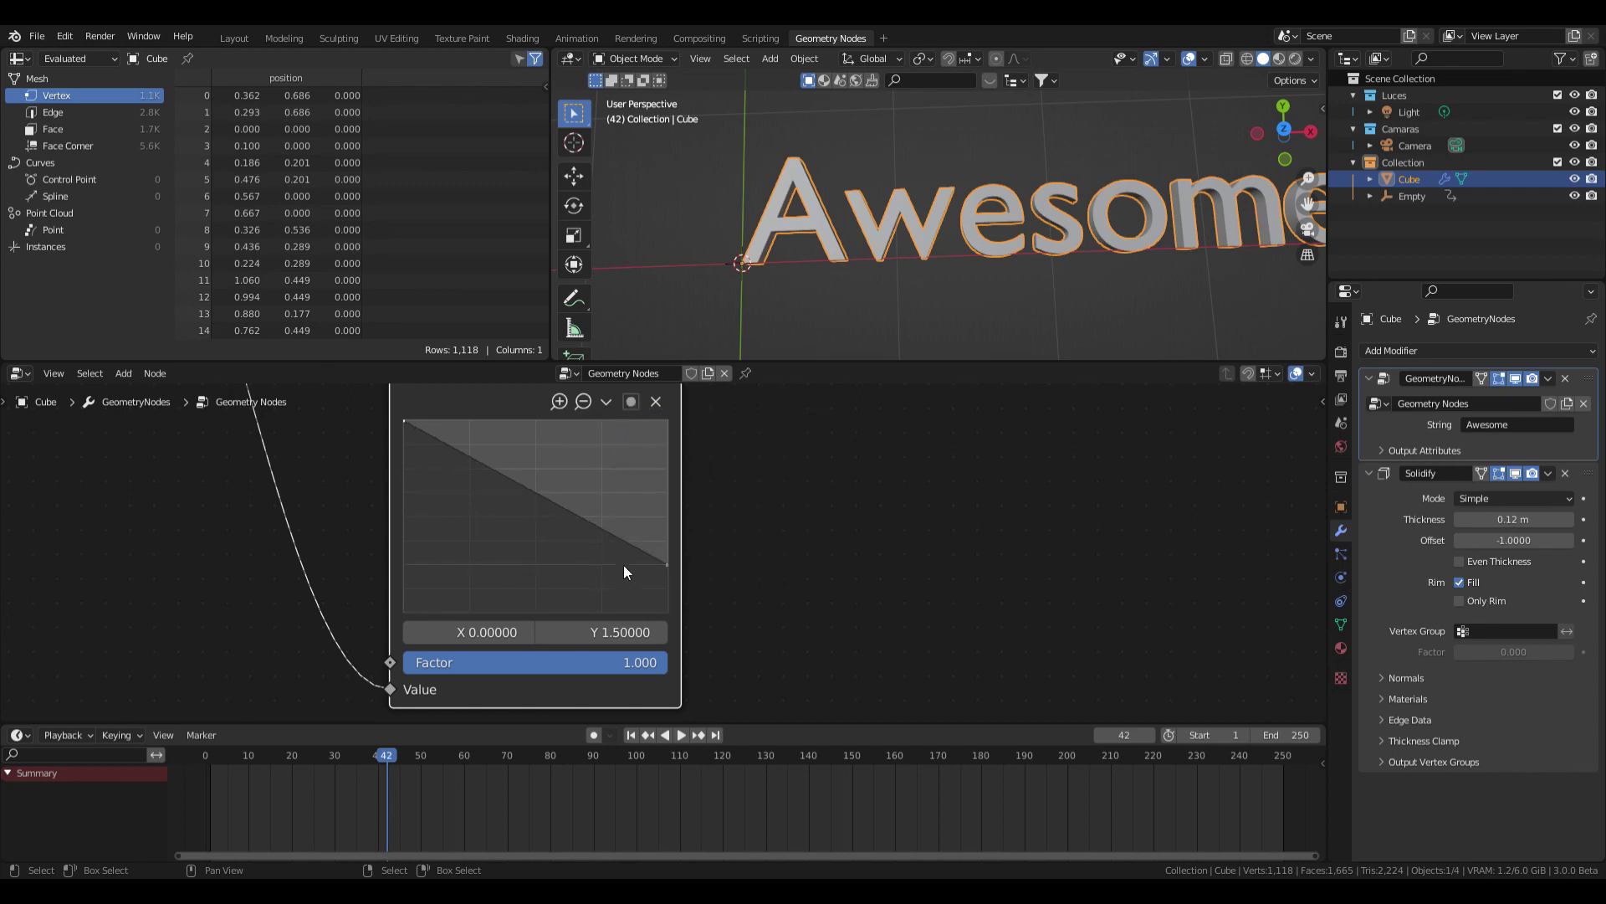
drag(620, 544, 617, 569)
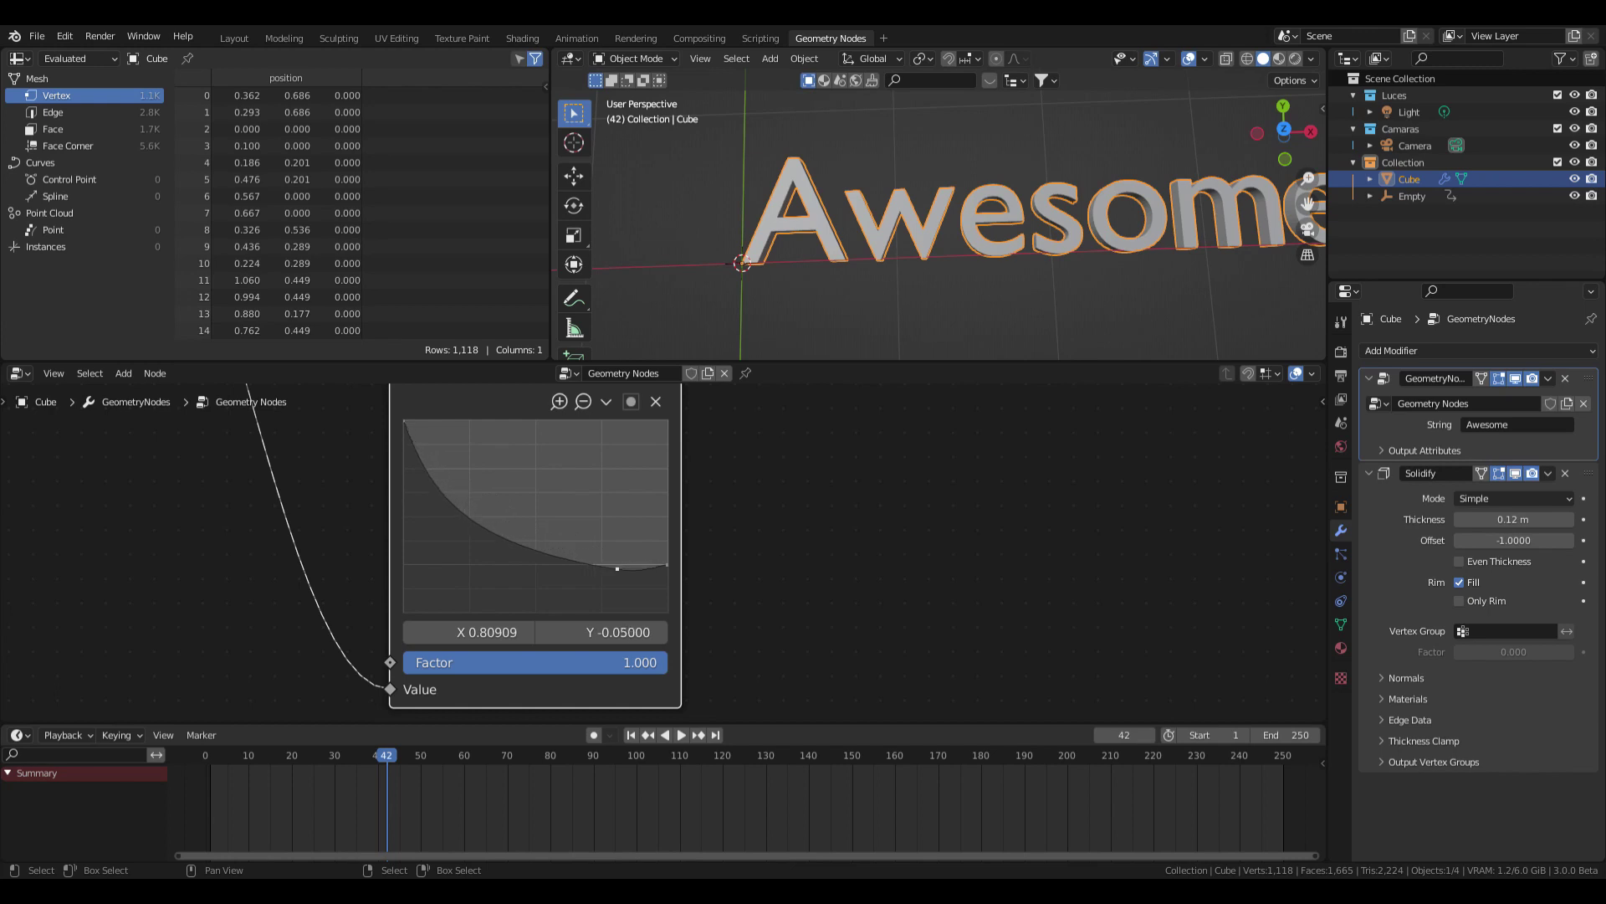
Play the animation from the first frames several times to check how the rotation overshoots and settles
scroll(324, 781, down, 3)
click(393, 799)
key(space)
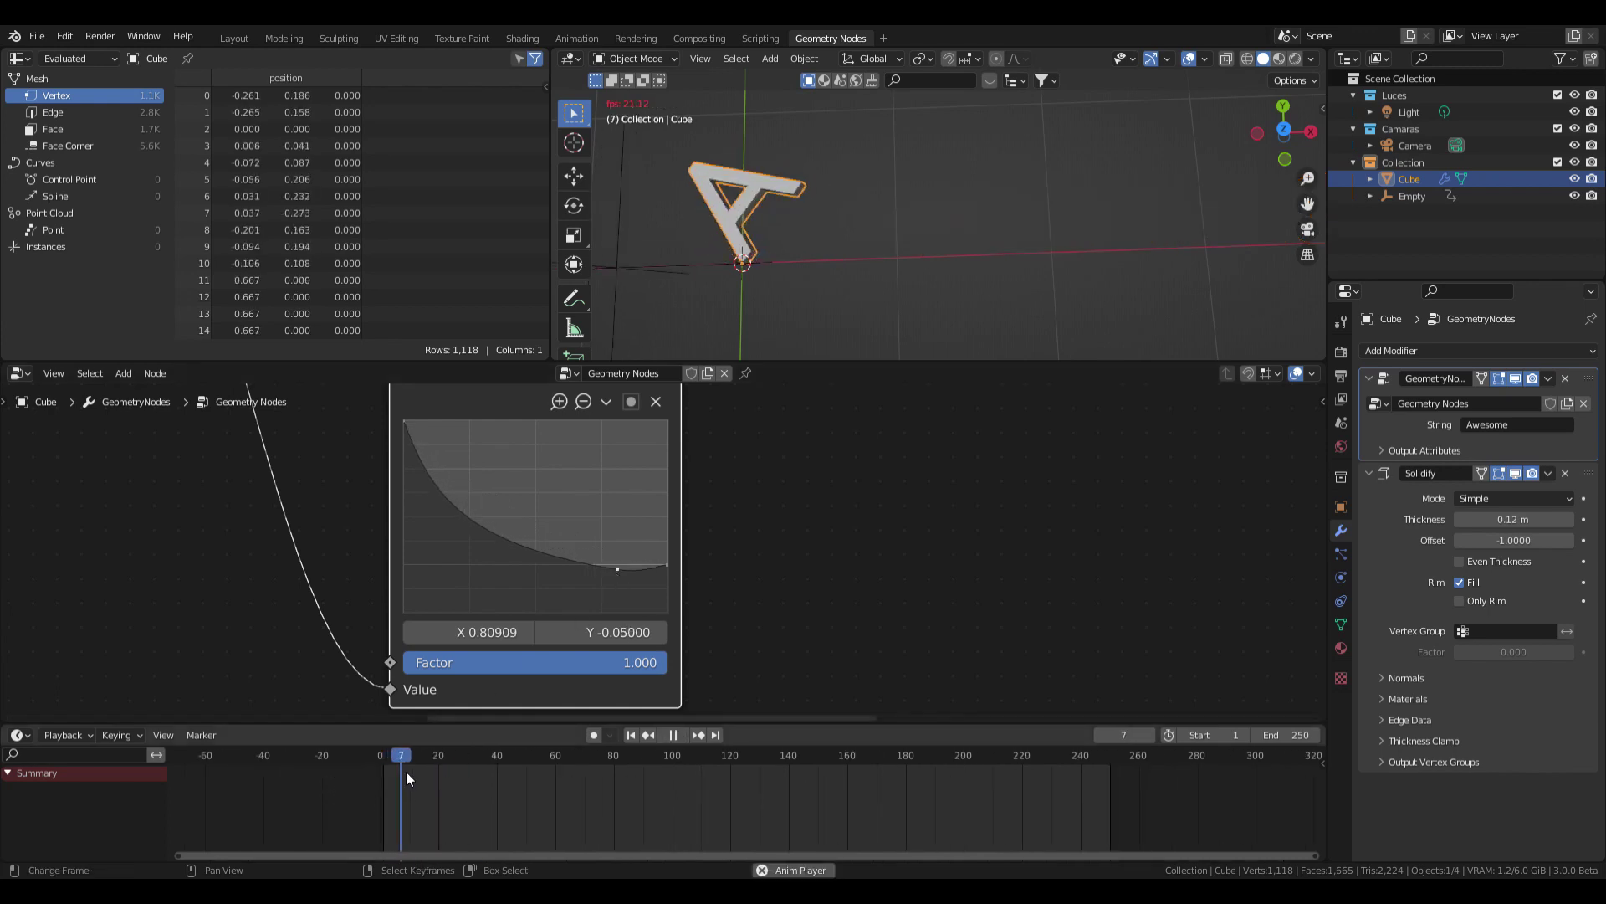
drag(510, 799, 383, 821)
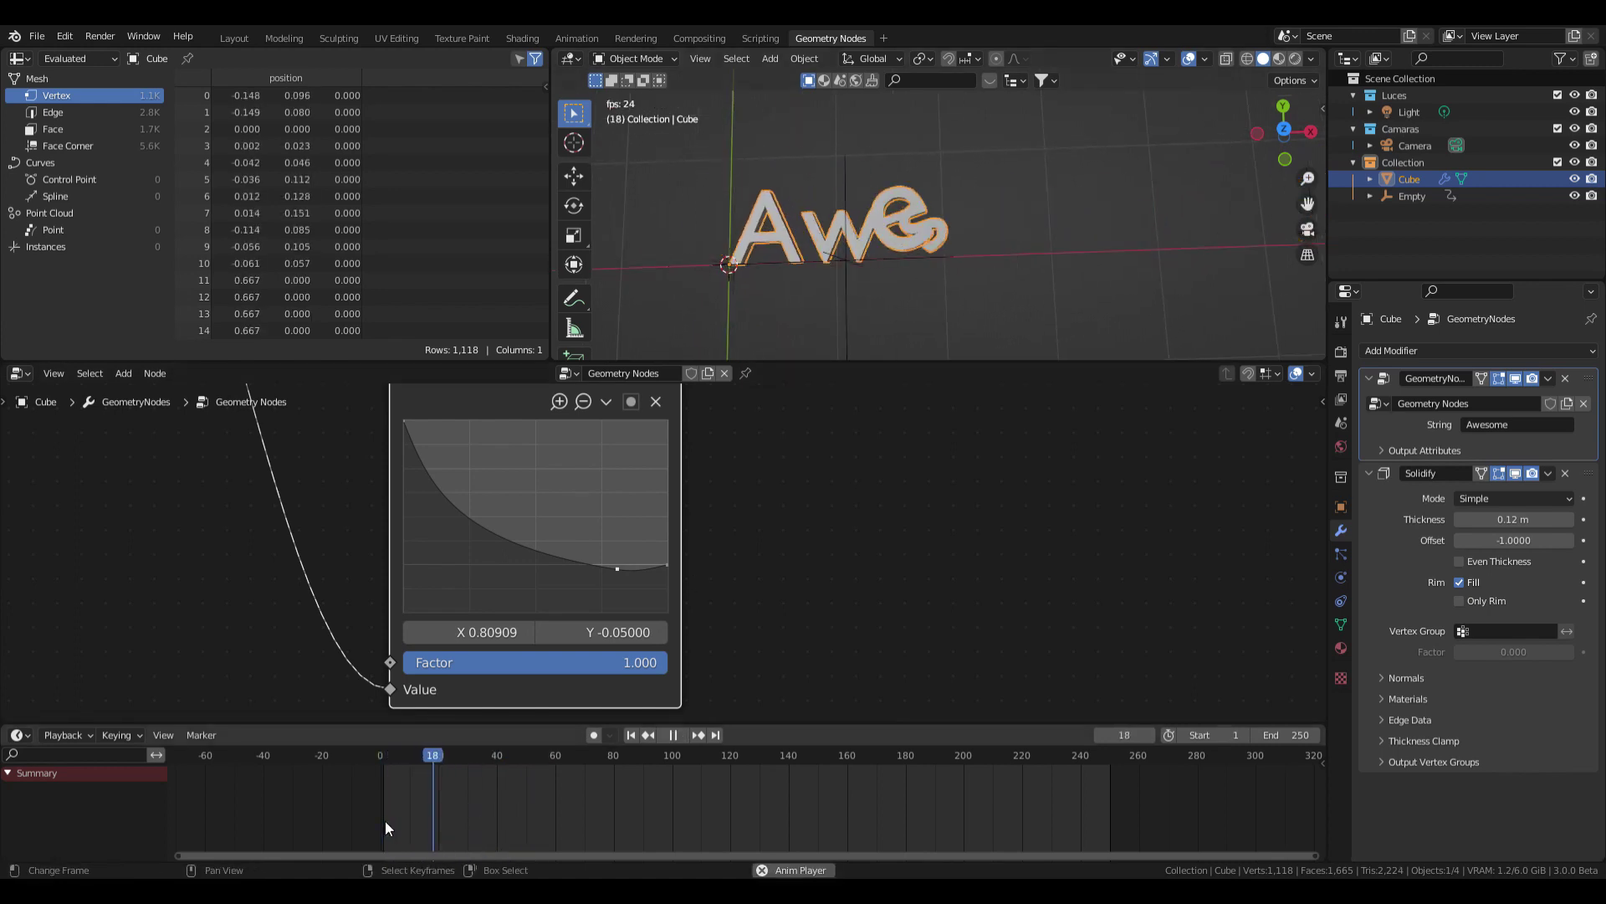
click(379, 836)
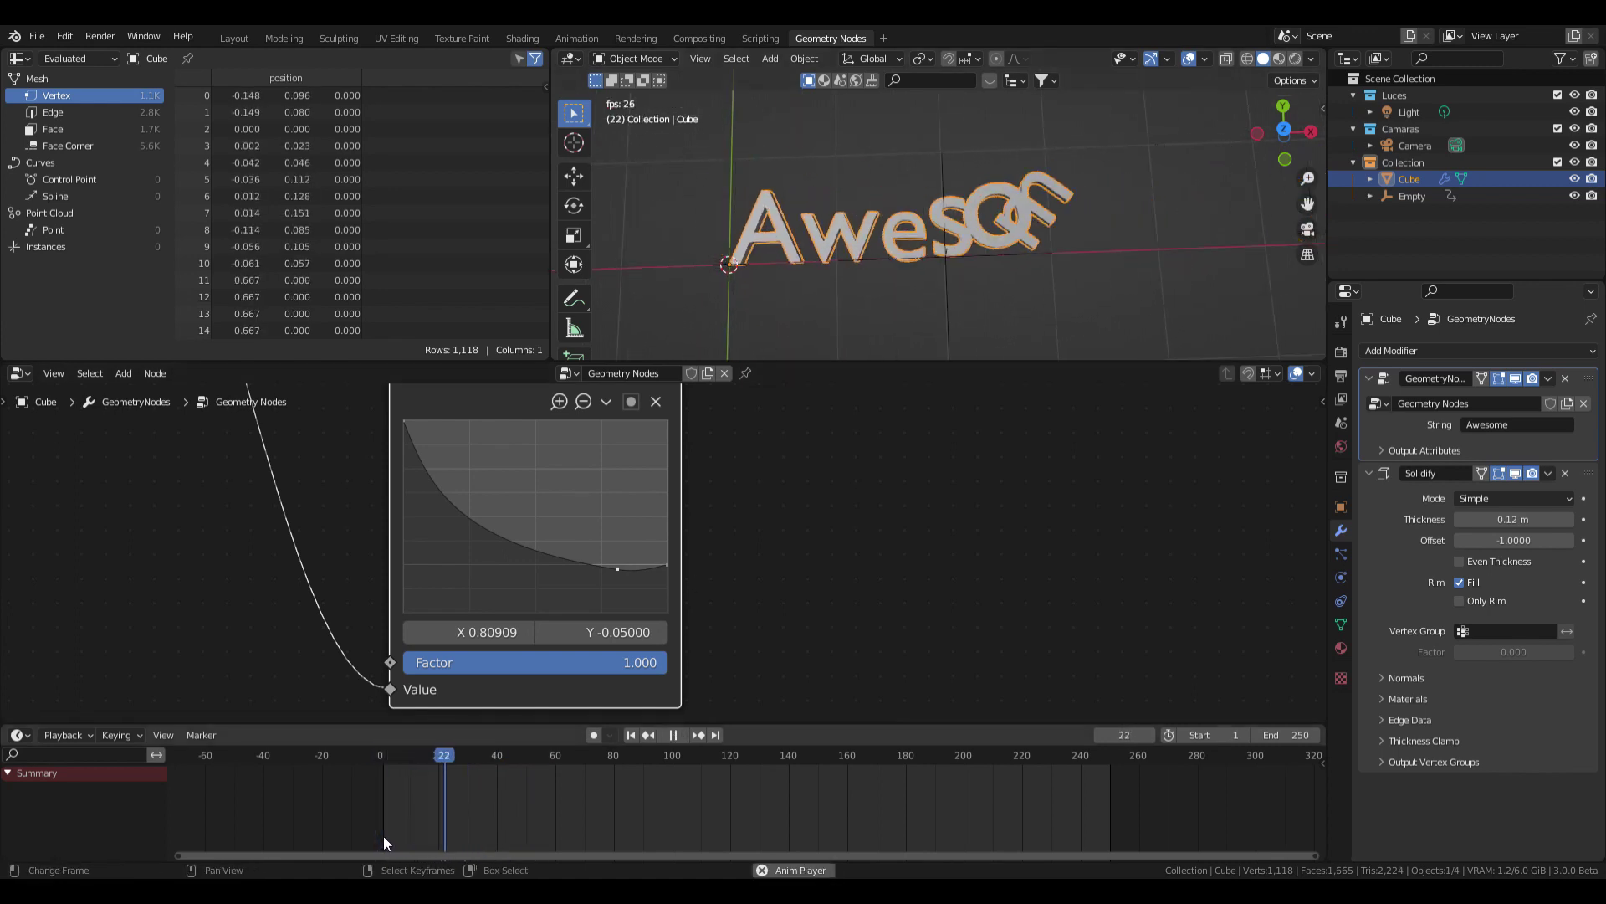
key(space)
Add a point at about X 0.25, Y 1.13 to the rotation Float Curve and replay the animation to check it
middle_drag(420, 467, 465, 520)
drag(466, 520, 505, 499)
click(389, 802)
key(space)
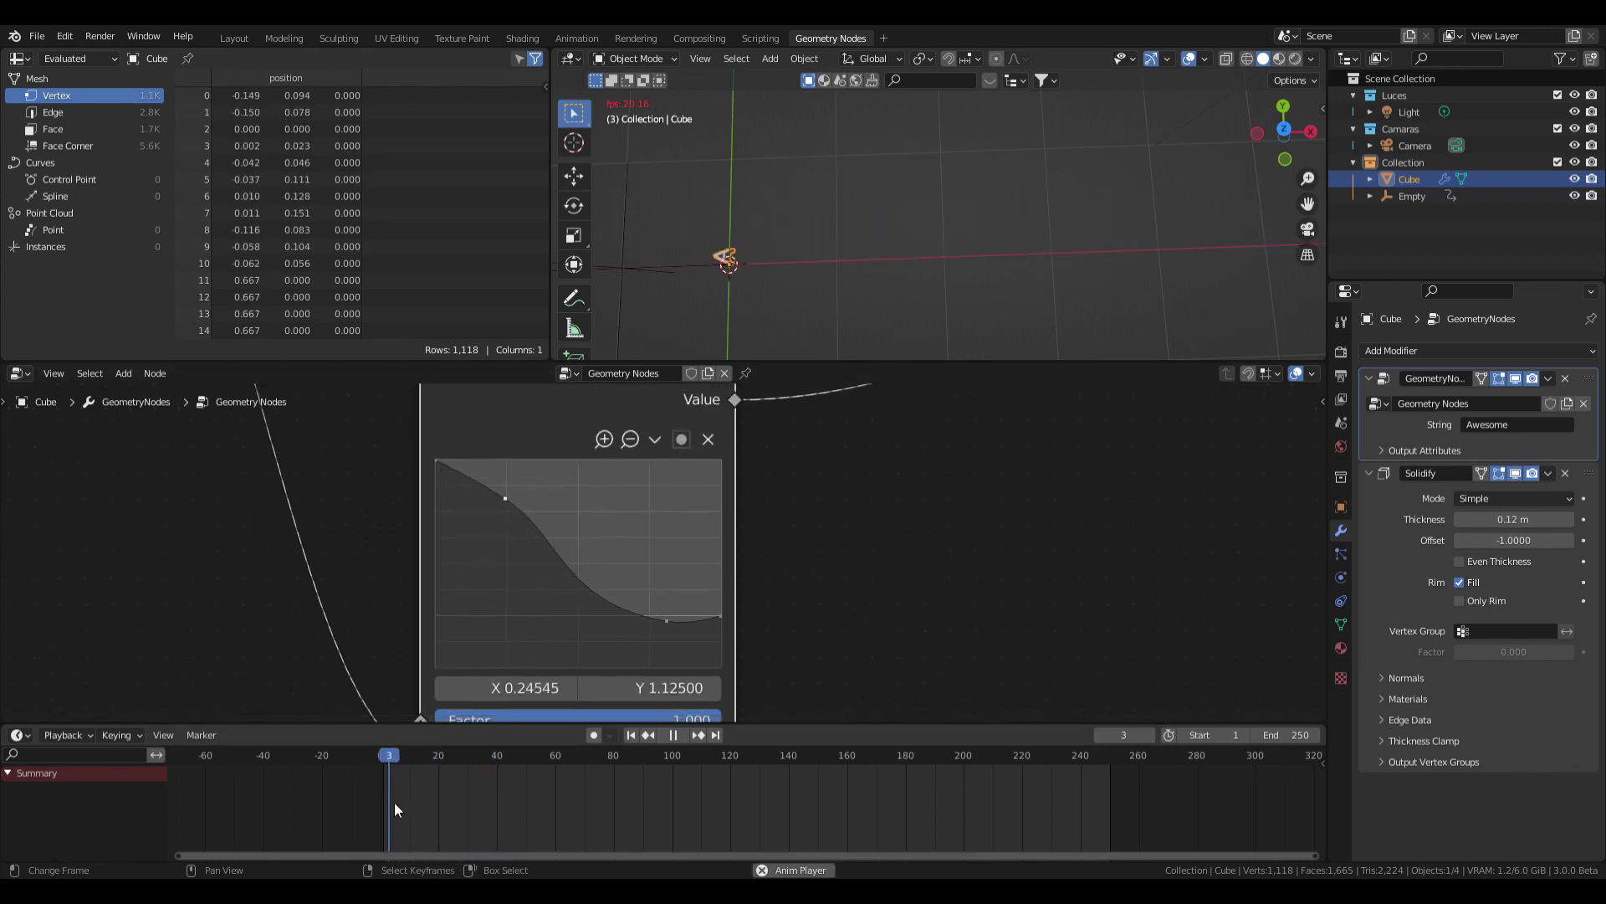
click(390, 812)
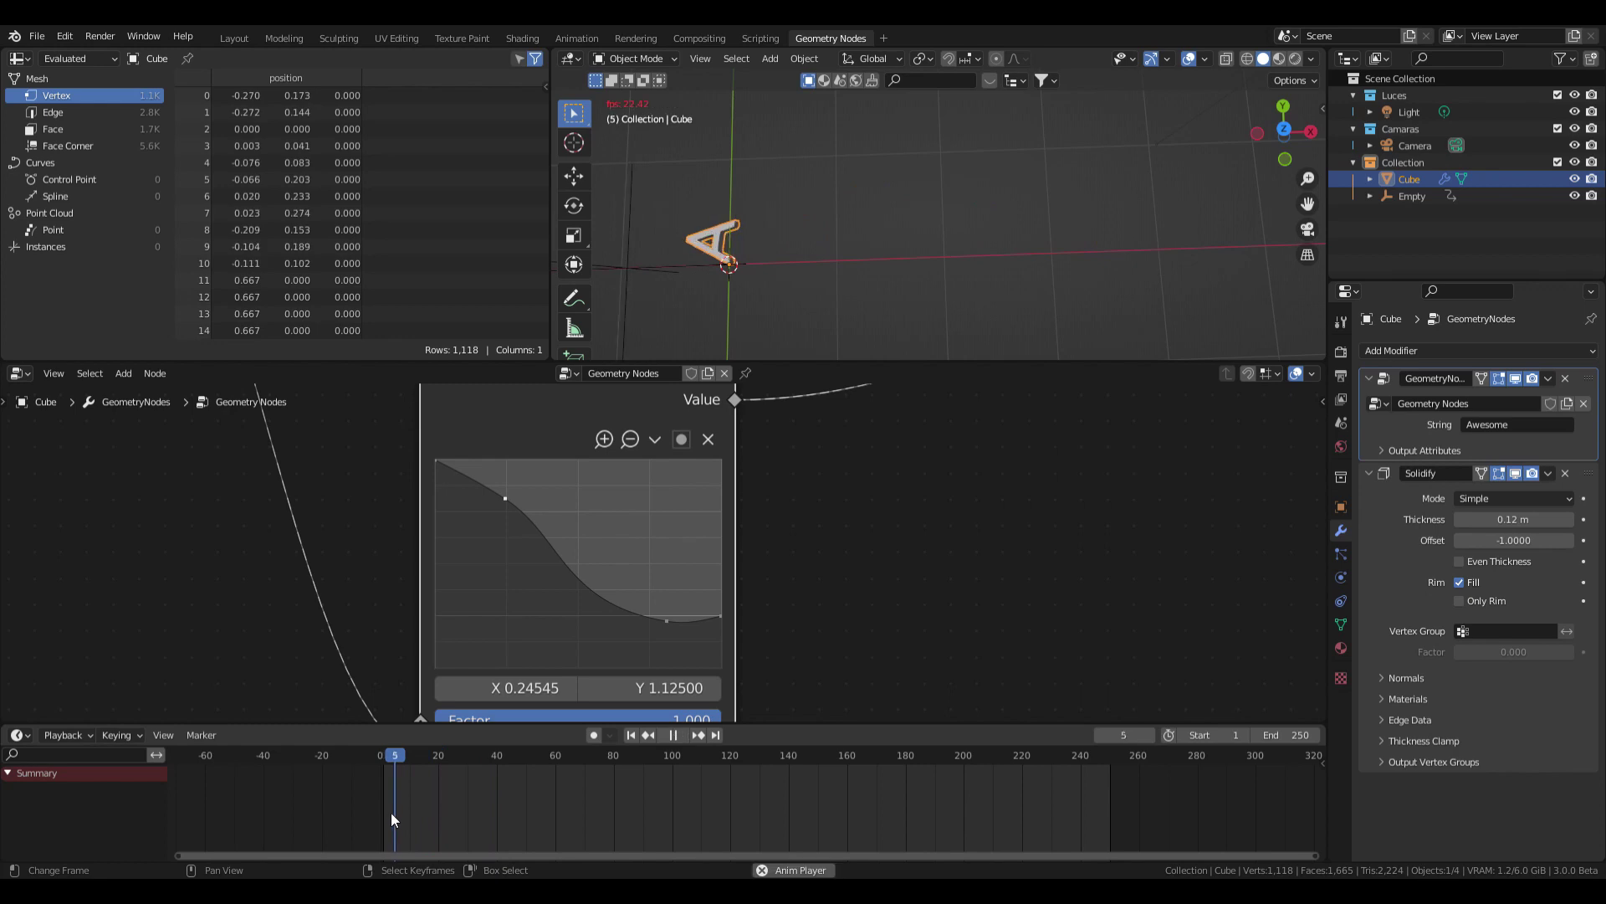
scroll(579, 561, down, 8)
key(space)
Review the node tree around Map Range, both Float Curves and Combine XYZ, back to the Group Input
middle_drag(664, 452, 683, 650)
scroll(664, 520, up, 6)
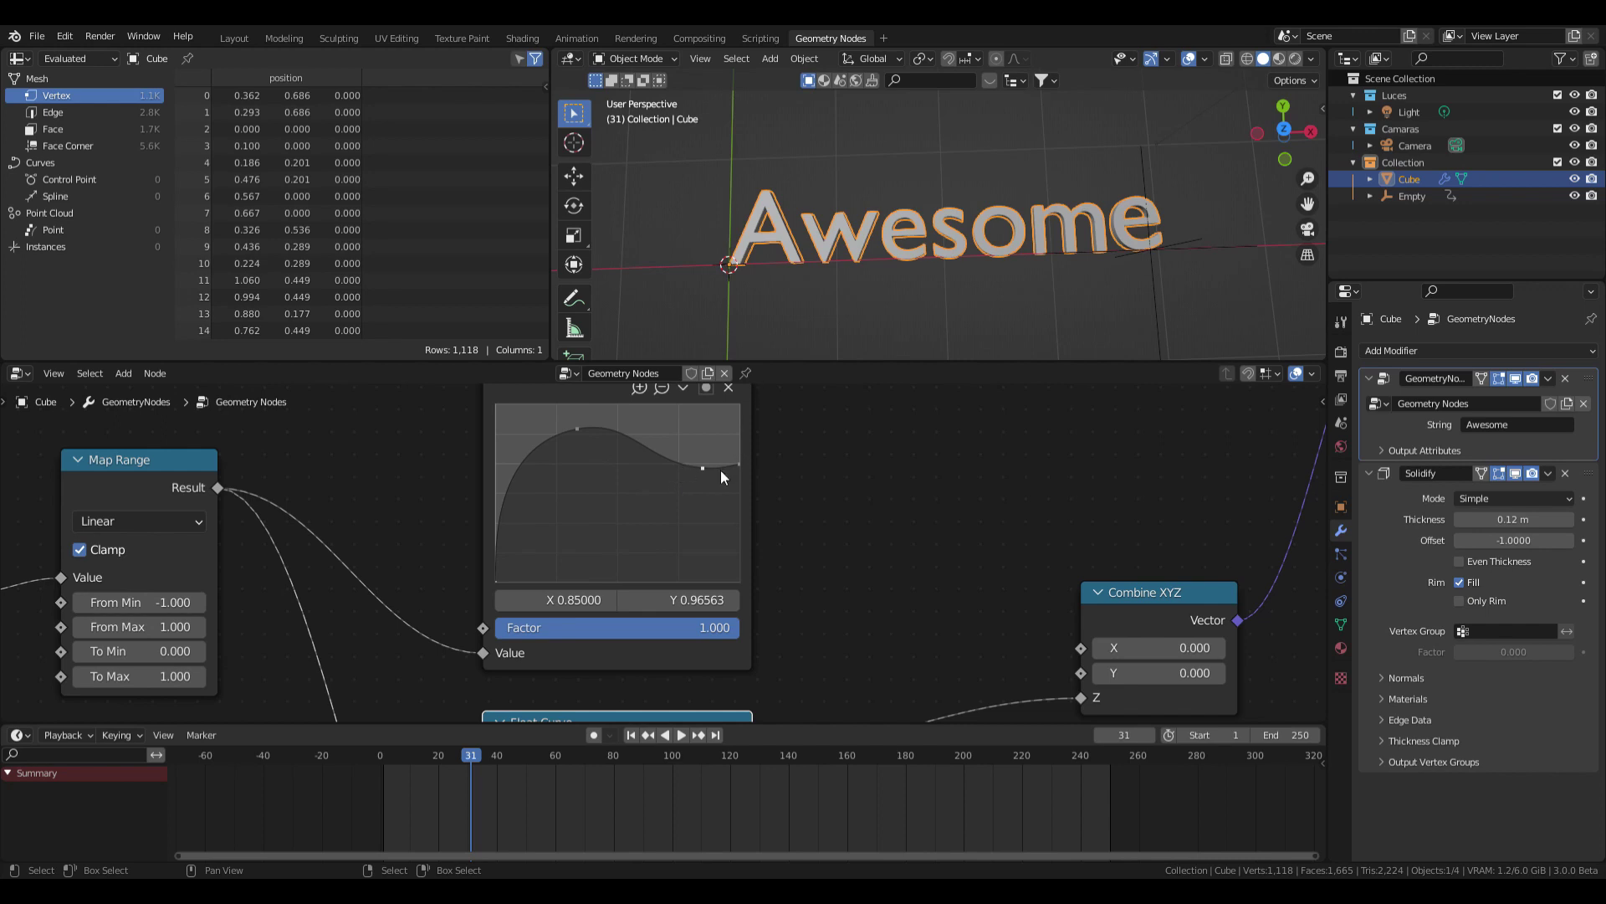
scroll(673, 579, down, 2)
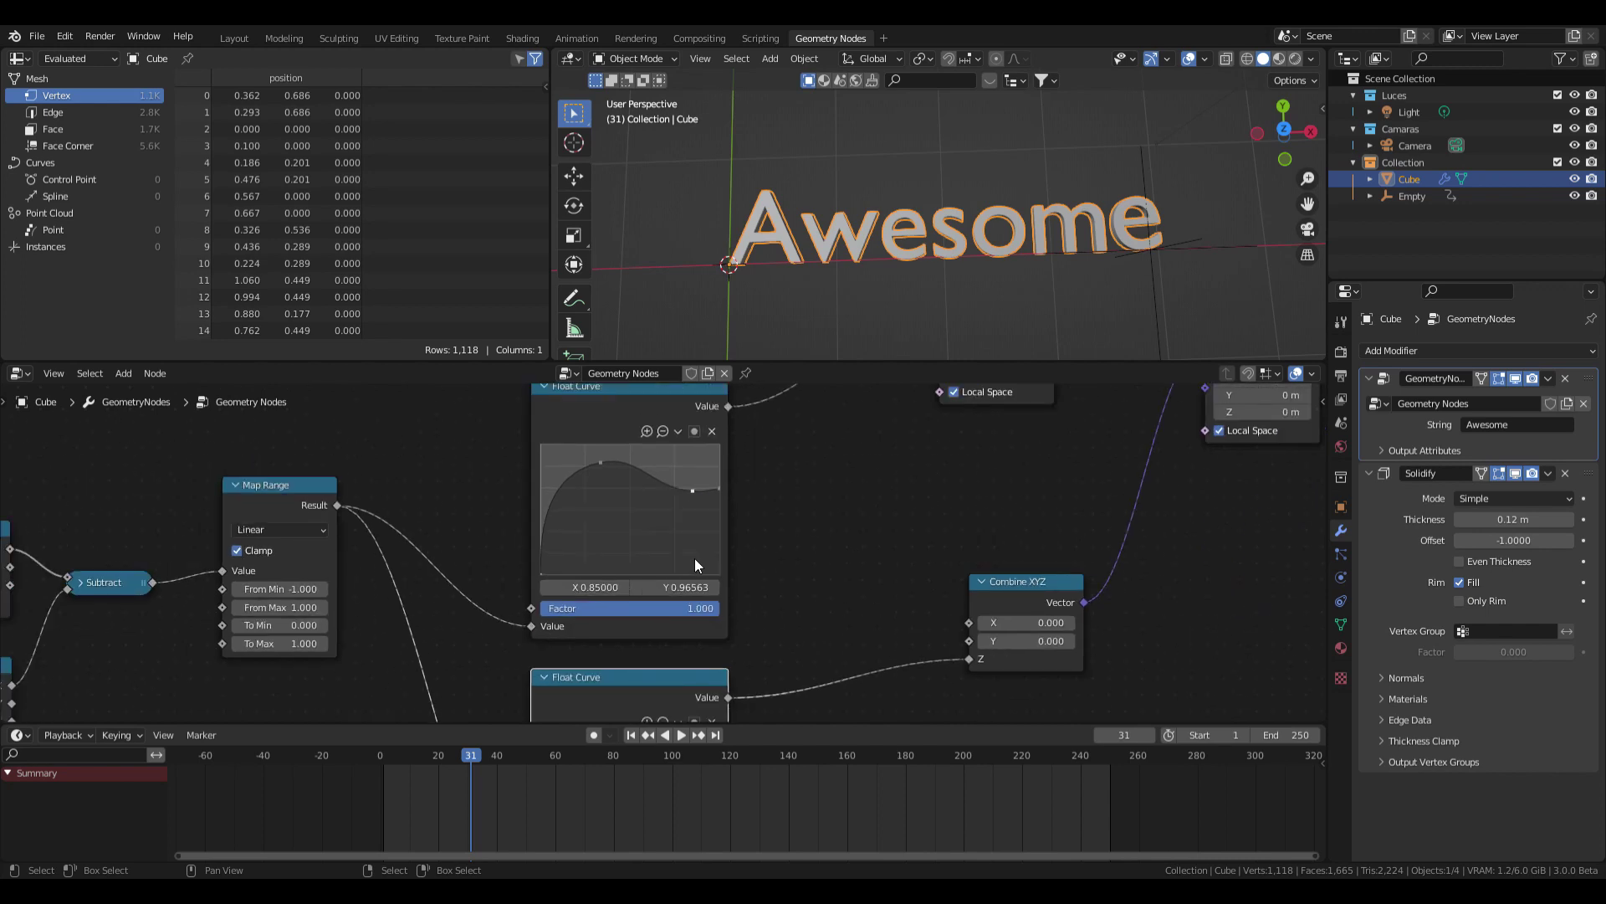
scroll(694, 559, down, 4)
scroll(1001, 248, down, 3)
middle_drag(1002, 246, 997, 254)
scroll(868, 443, down, 6)
middle_drag(666, 597, 706, 511)
middle_drag(584, 512, 832, 559)
middle_drag(501, 494, 746, 599)
Move the Group Input node aside and expose the Object Info node's Object as a new group input
drag(655, 466, 540, 470)
scroll(676, 572, up, 2)
middle_drag(717, 633, 730, 576)
scroll(730, 575, up, 3)
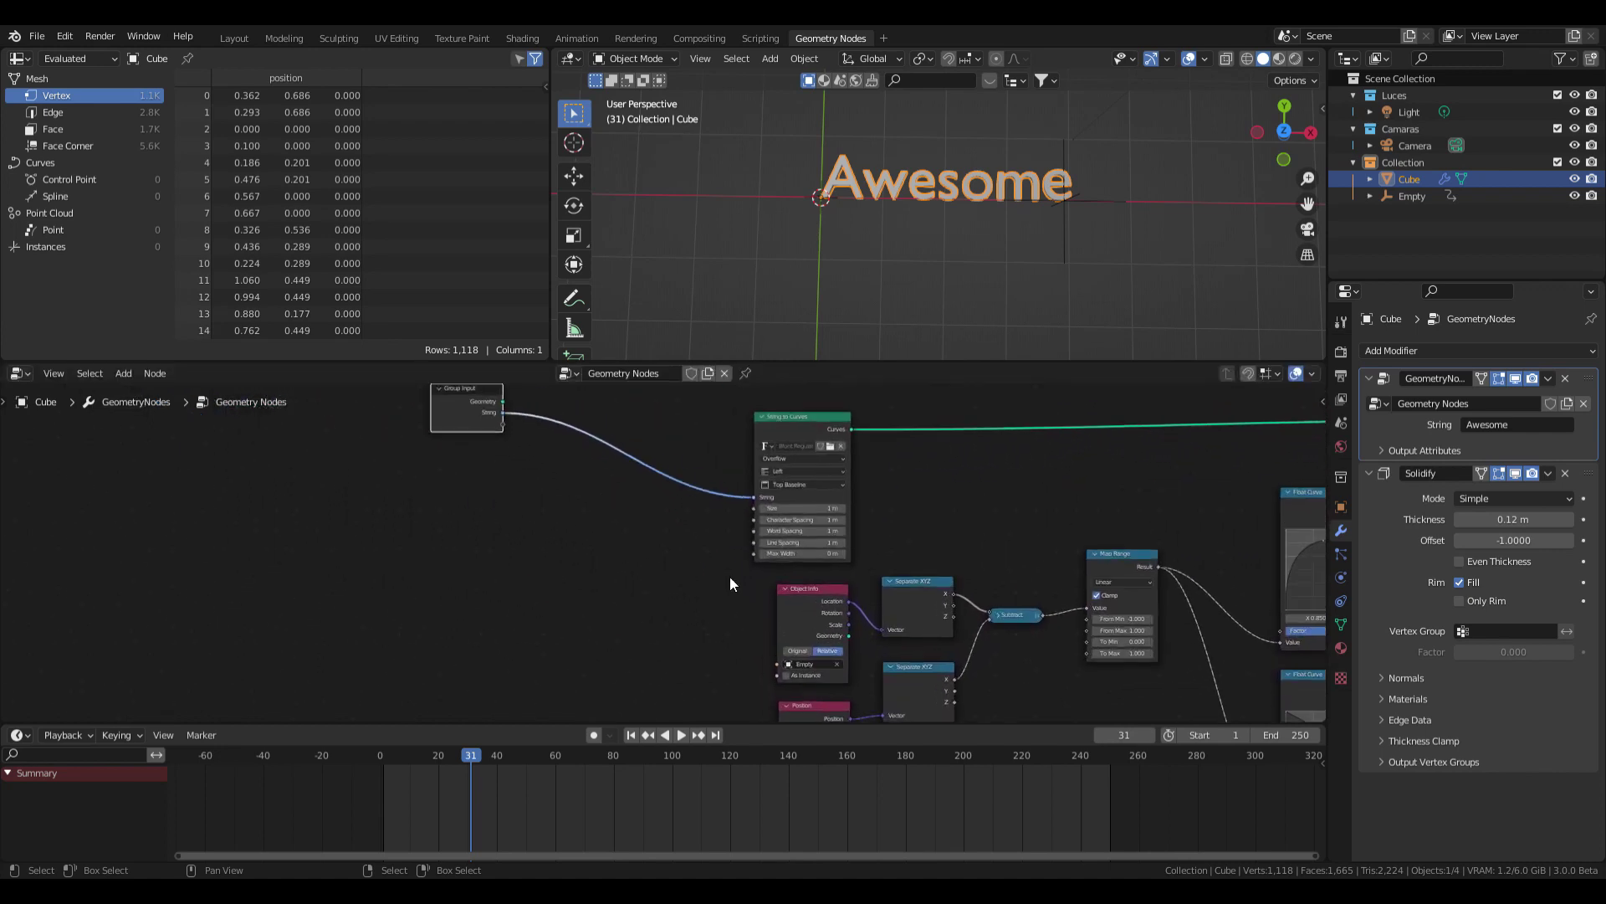
click(786, 673)
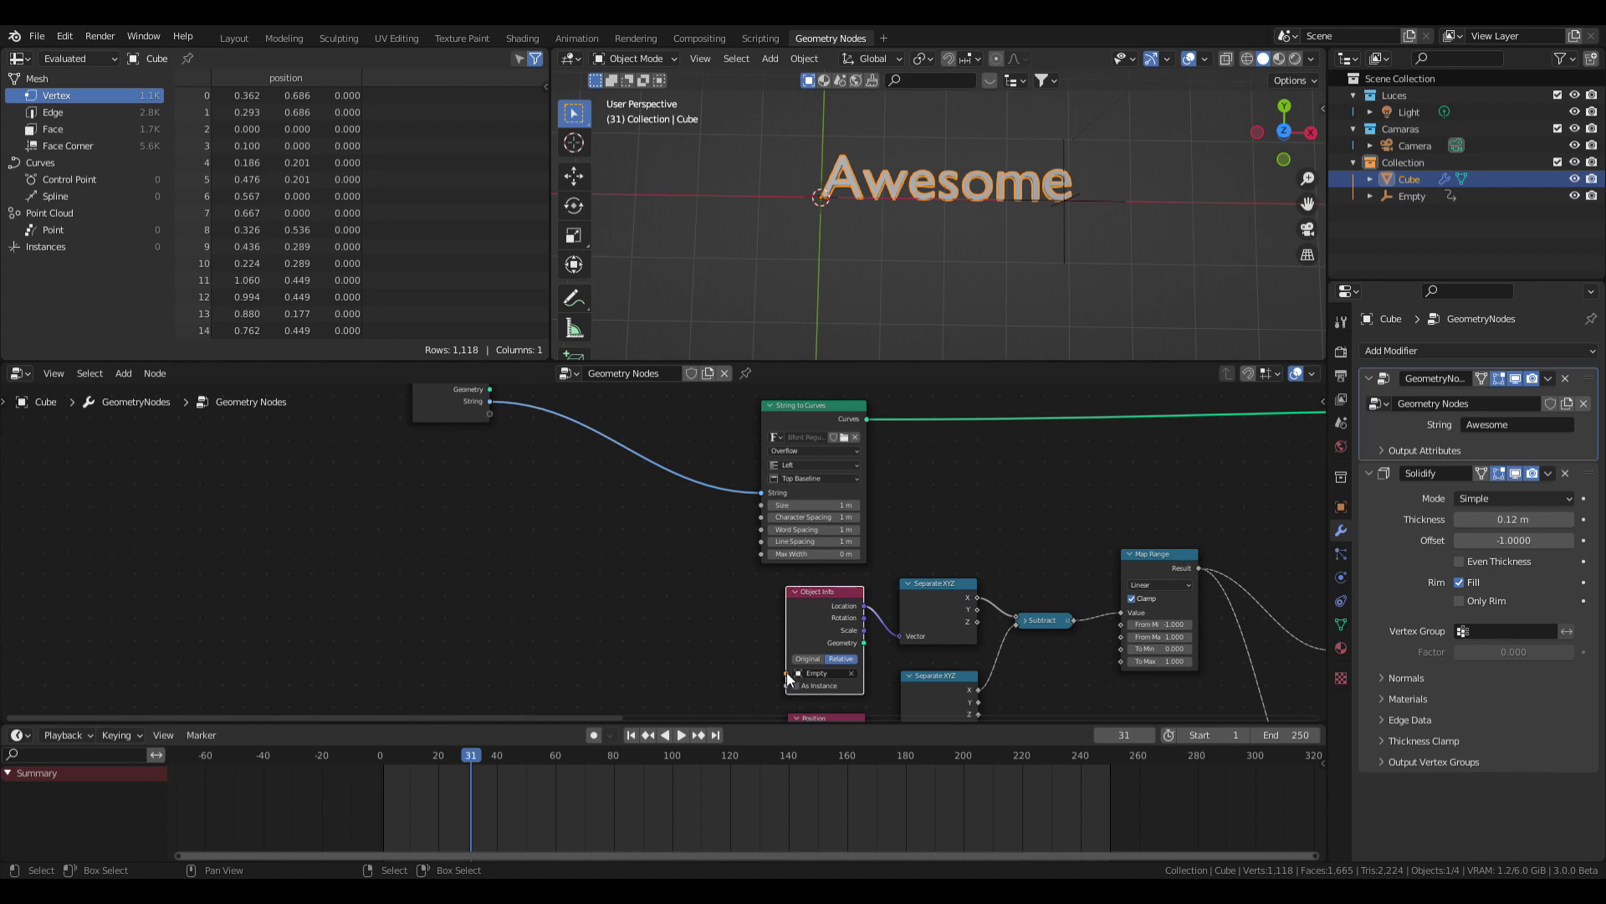
drag(787, 673, 483, 425)
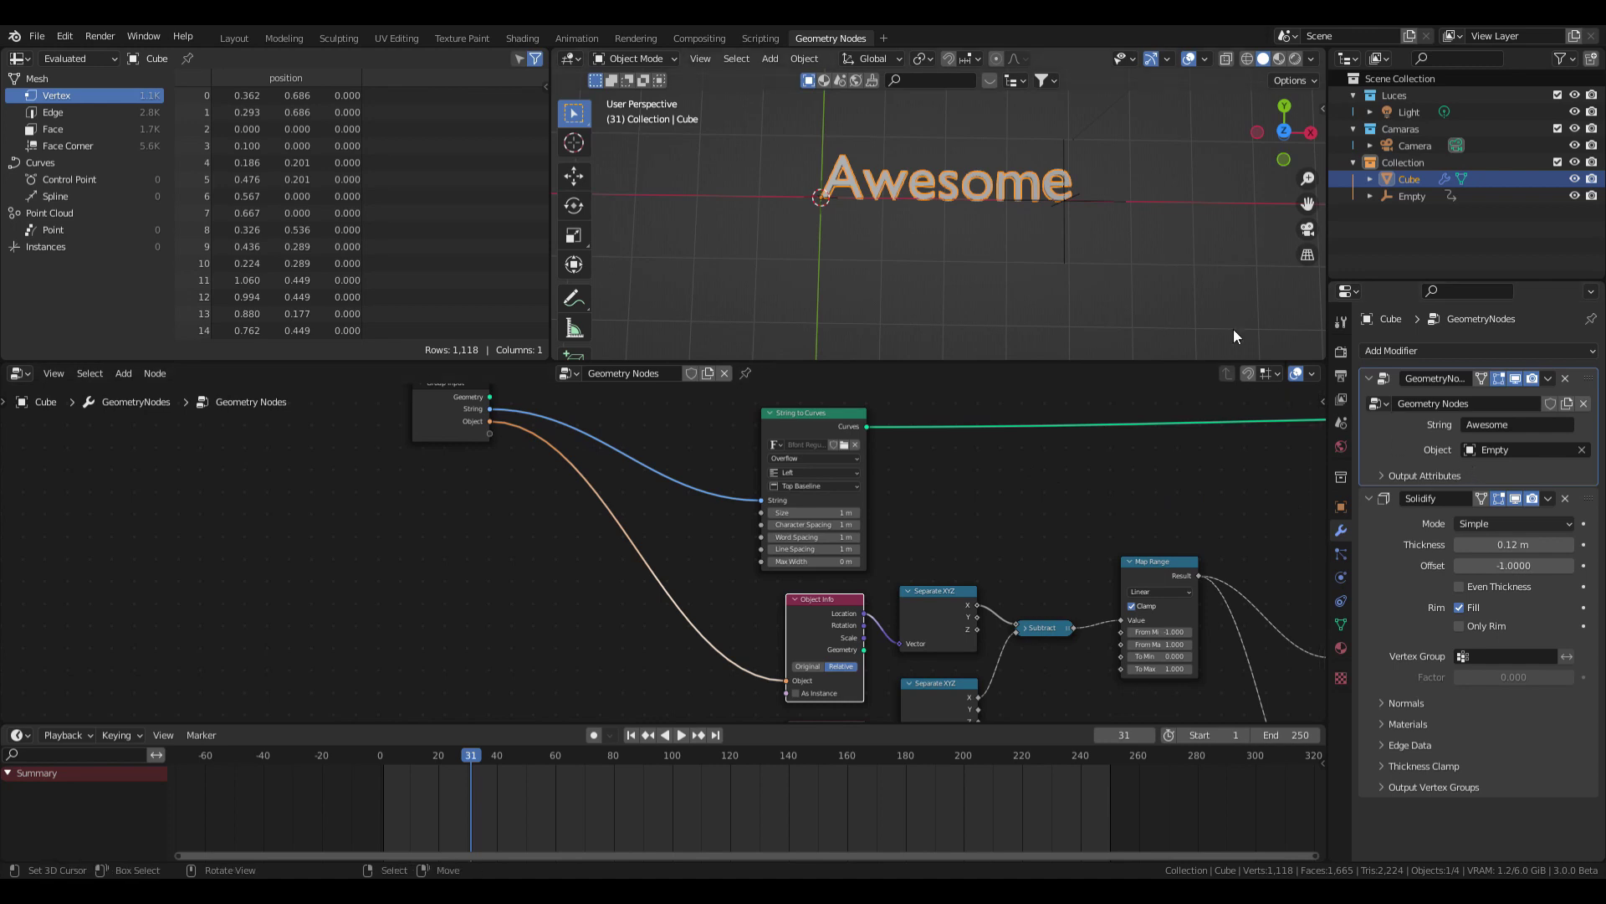
Duplicate the "Awesome" text together with its Empty and place the copies about 1.25 m below the originals along Y
click(1060, 221)
key(KP_Decimal)
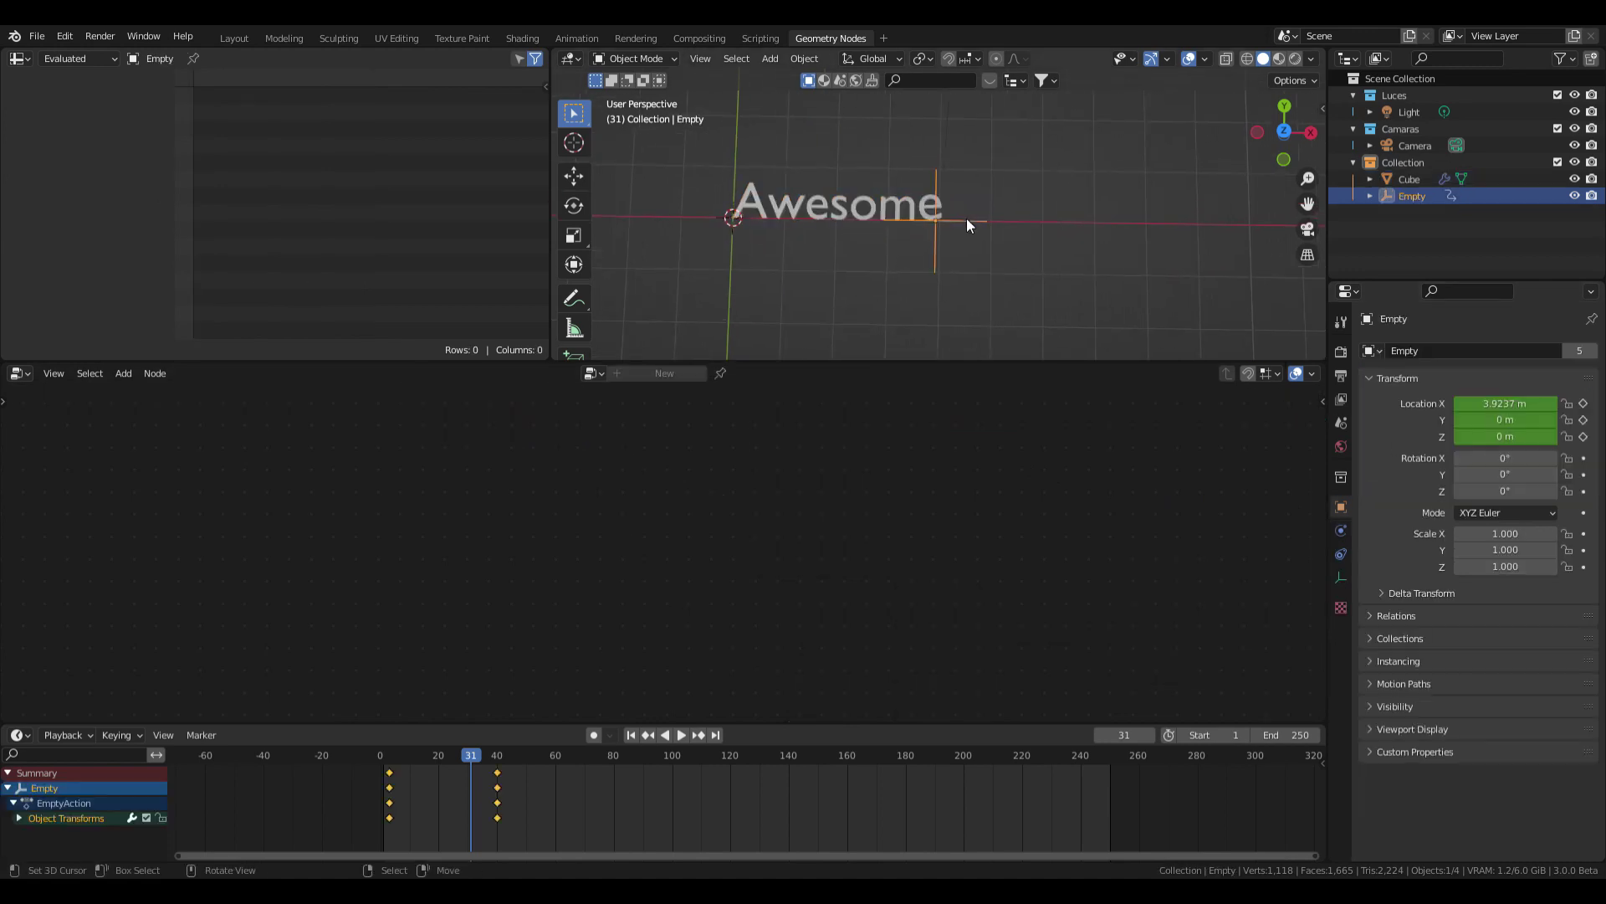
click(878, 219)
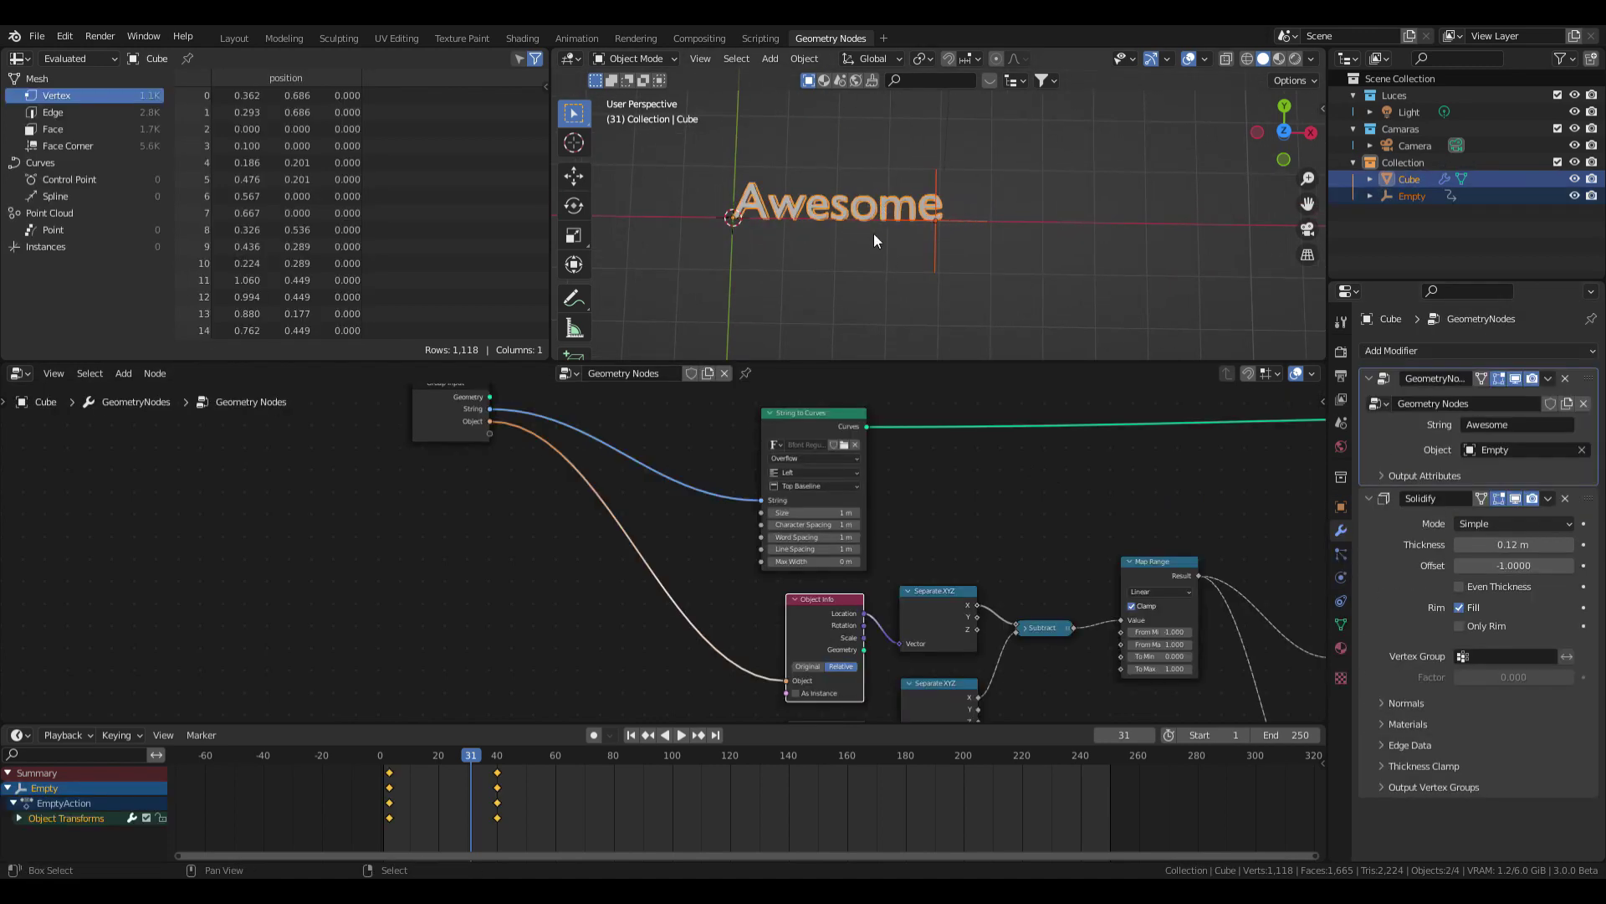
shift+click(873, 233)
key(shift+d)
click(848, 290)
Set the String input of the duplicated text to "nodes!"
click(843, 283)
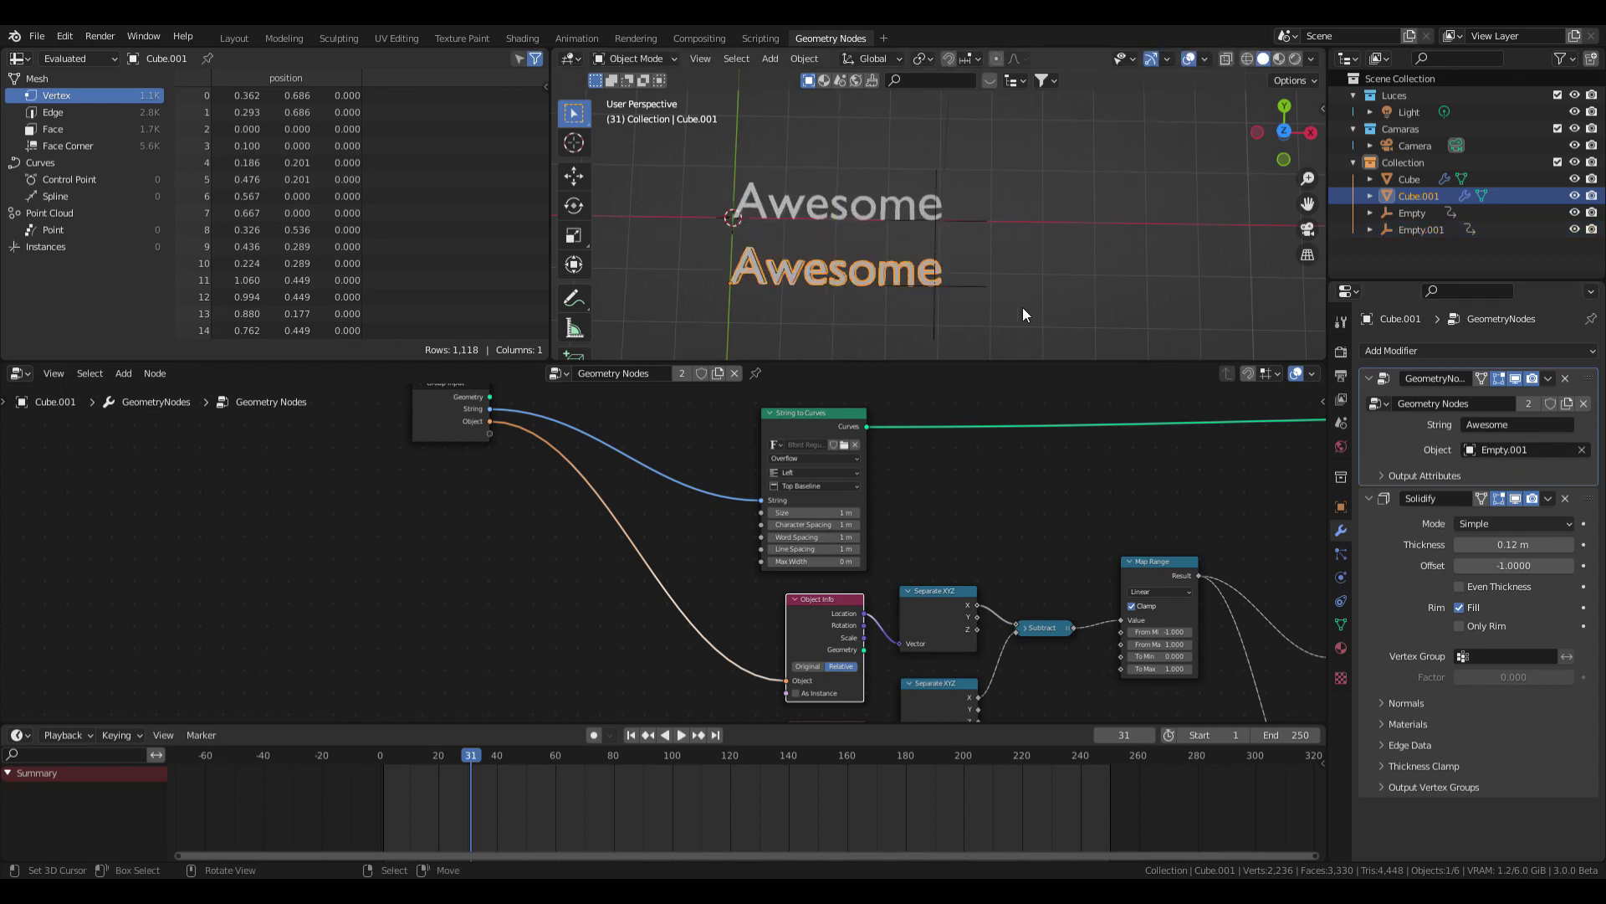
click(1503, 425)
text(nodes!)
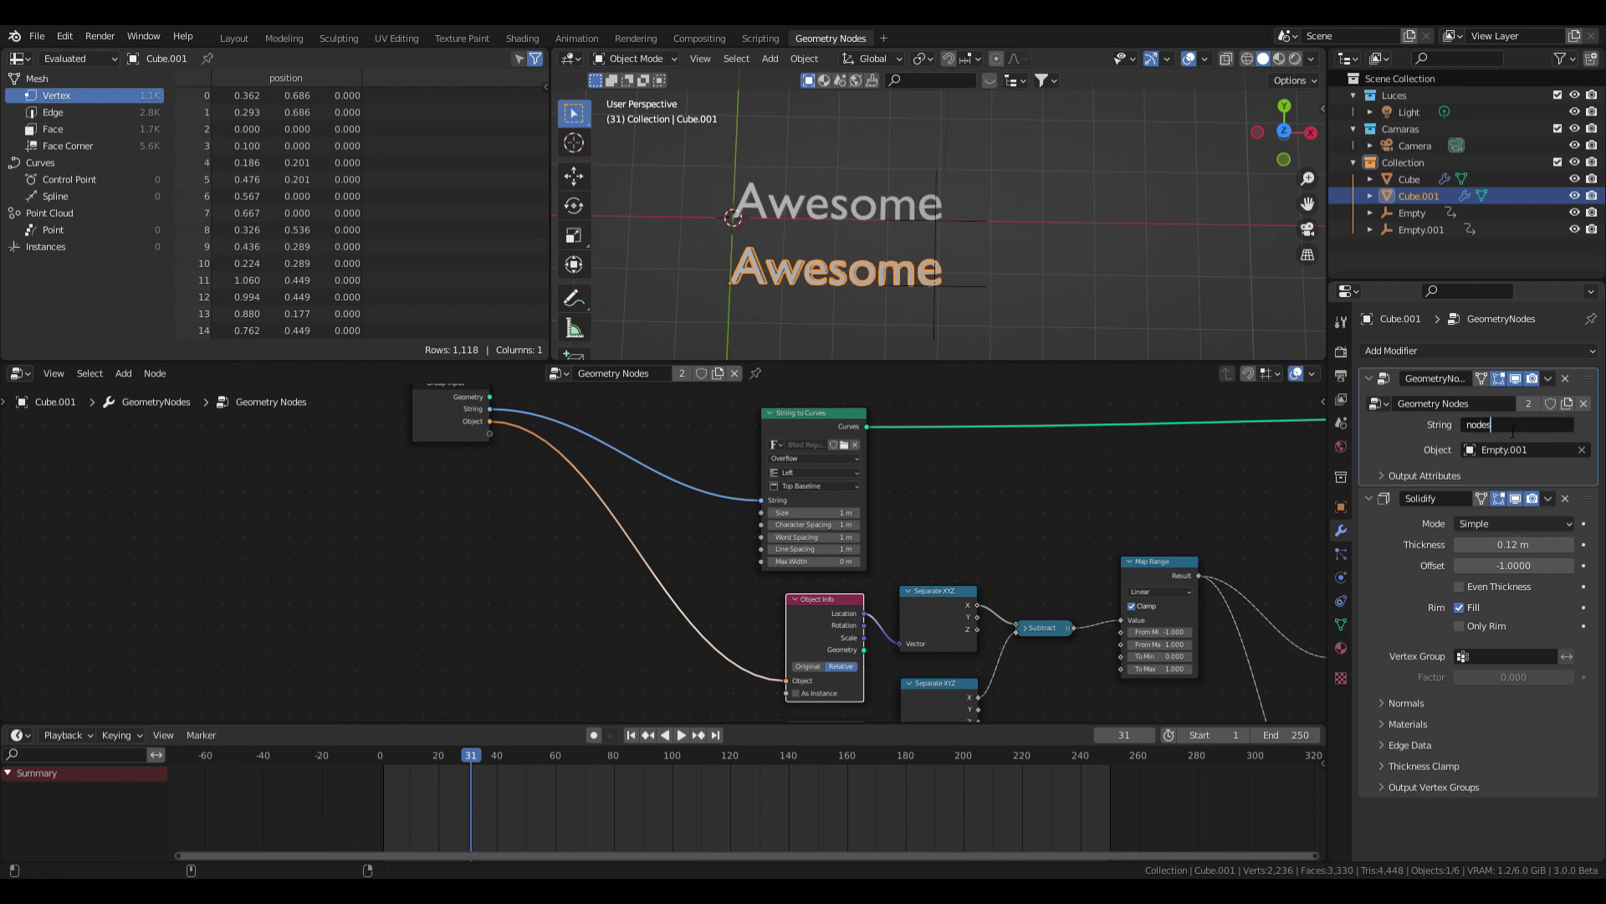
key(Return)
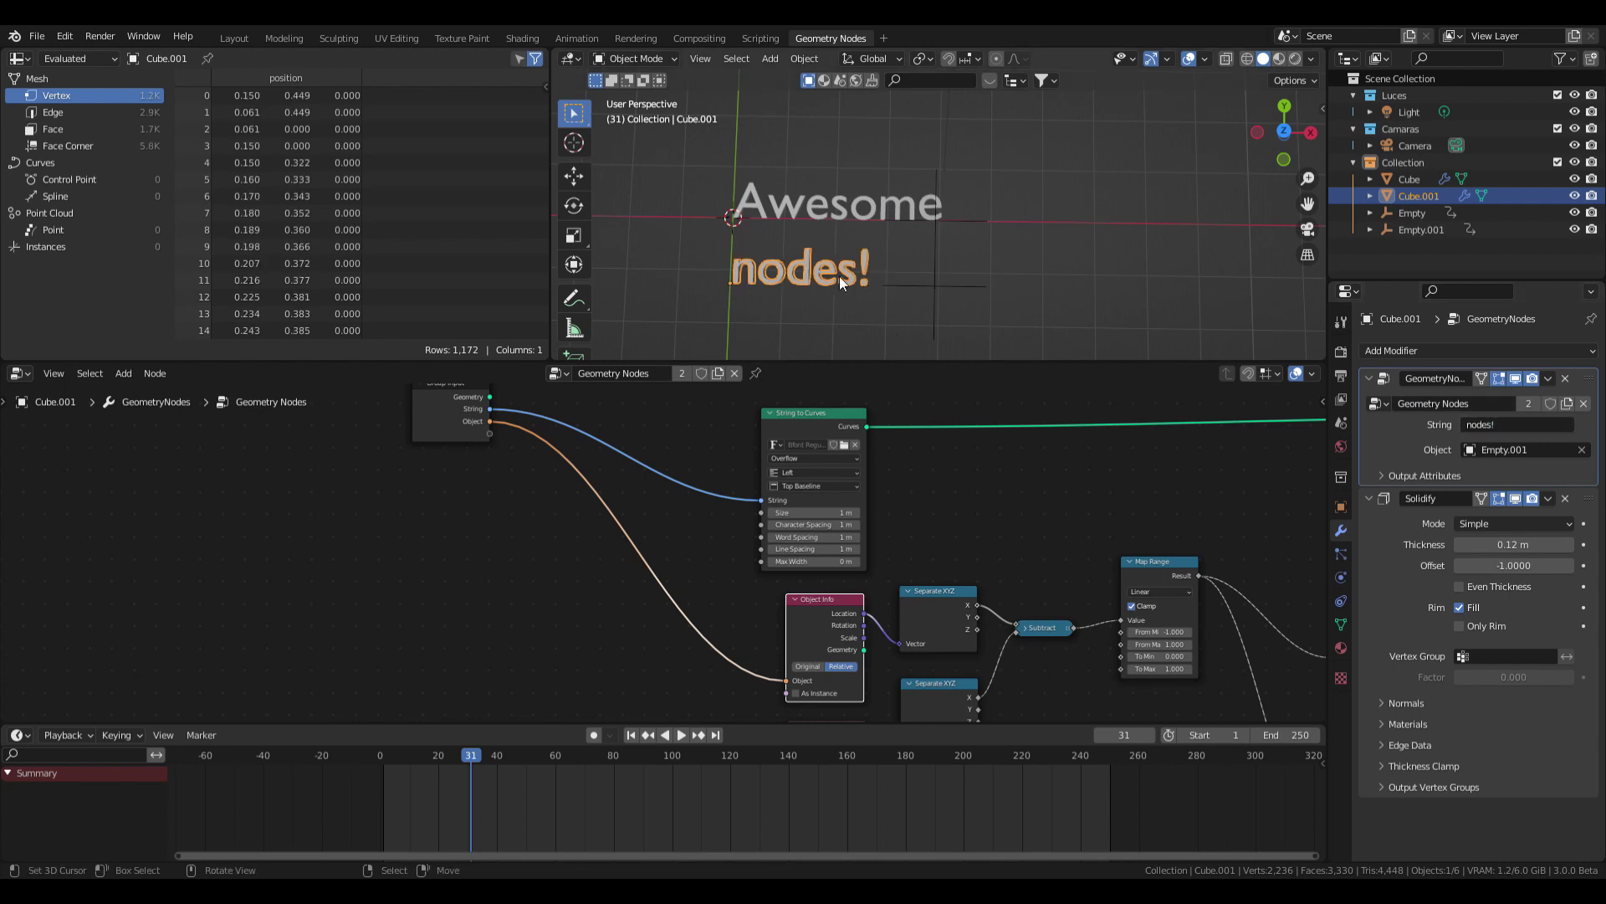
Shift the duplicated Empty's keyframes to start at frame 19 and end at frame 56, and play the animation to check the timing
click(936, 288)
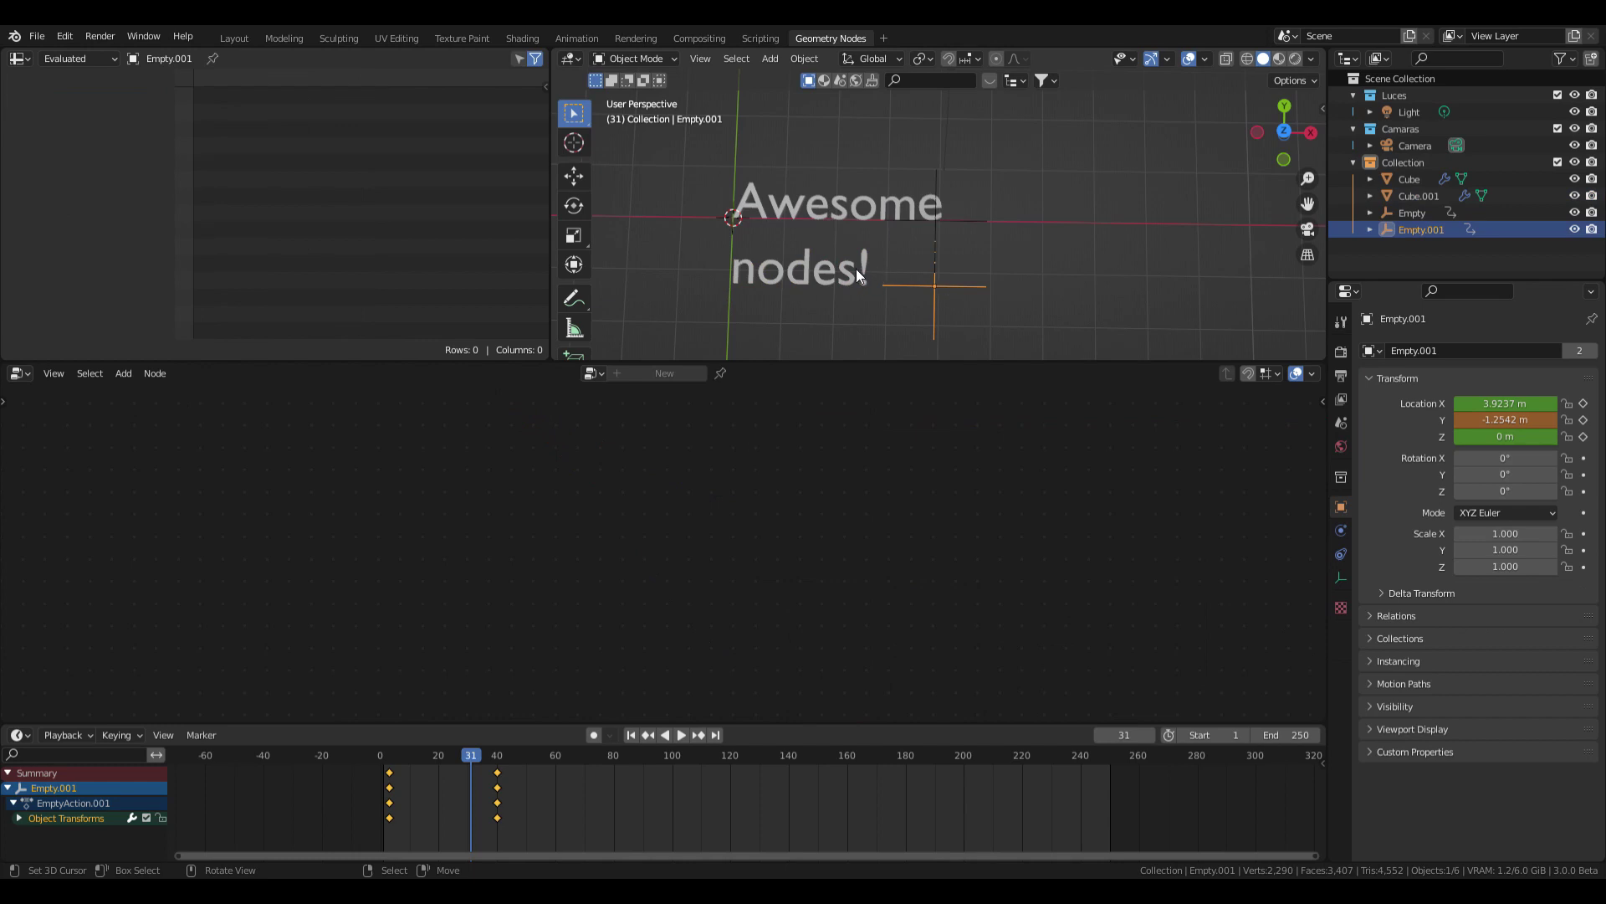
key(g)
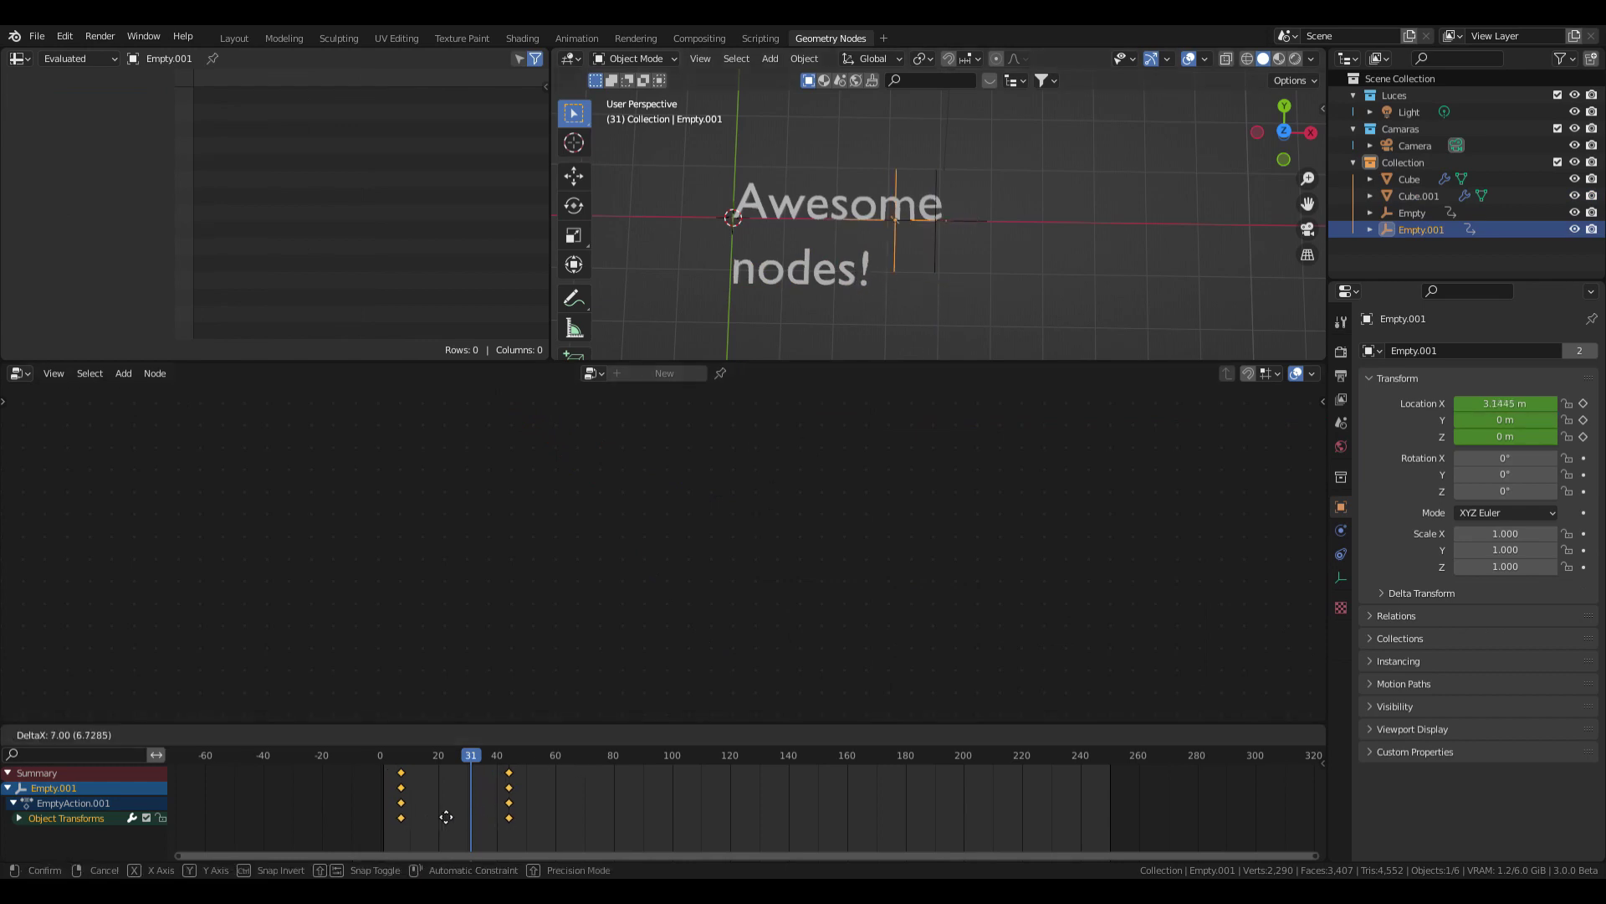
click(471, 813)
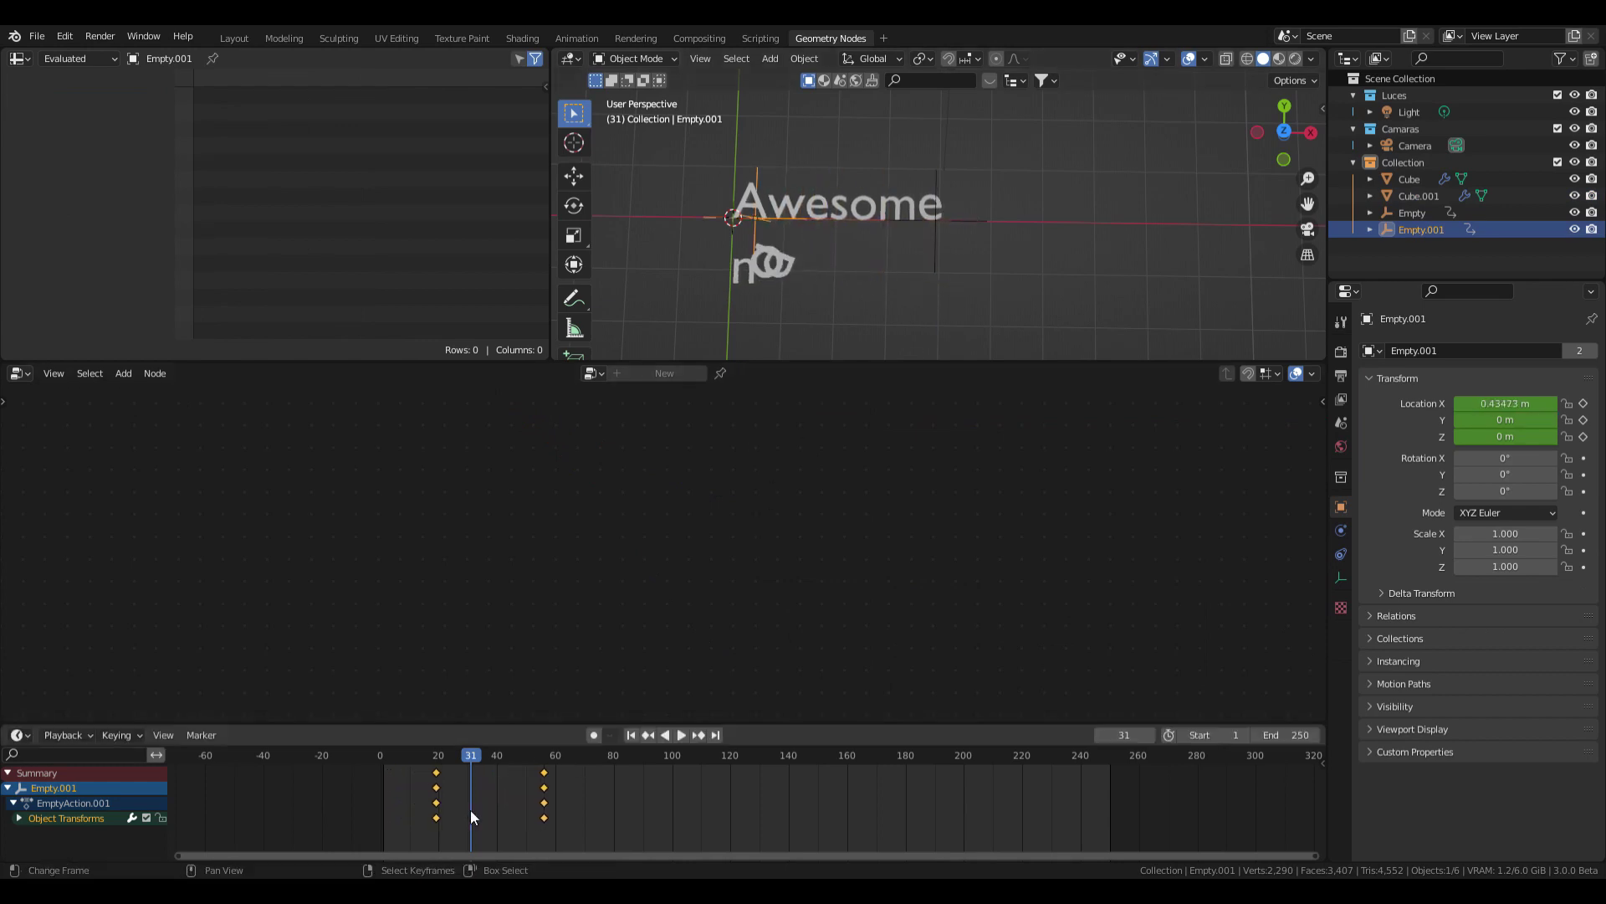
key(space)
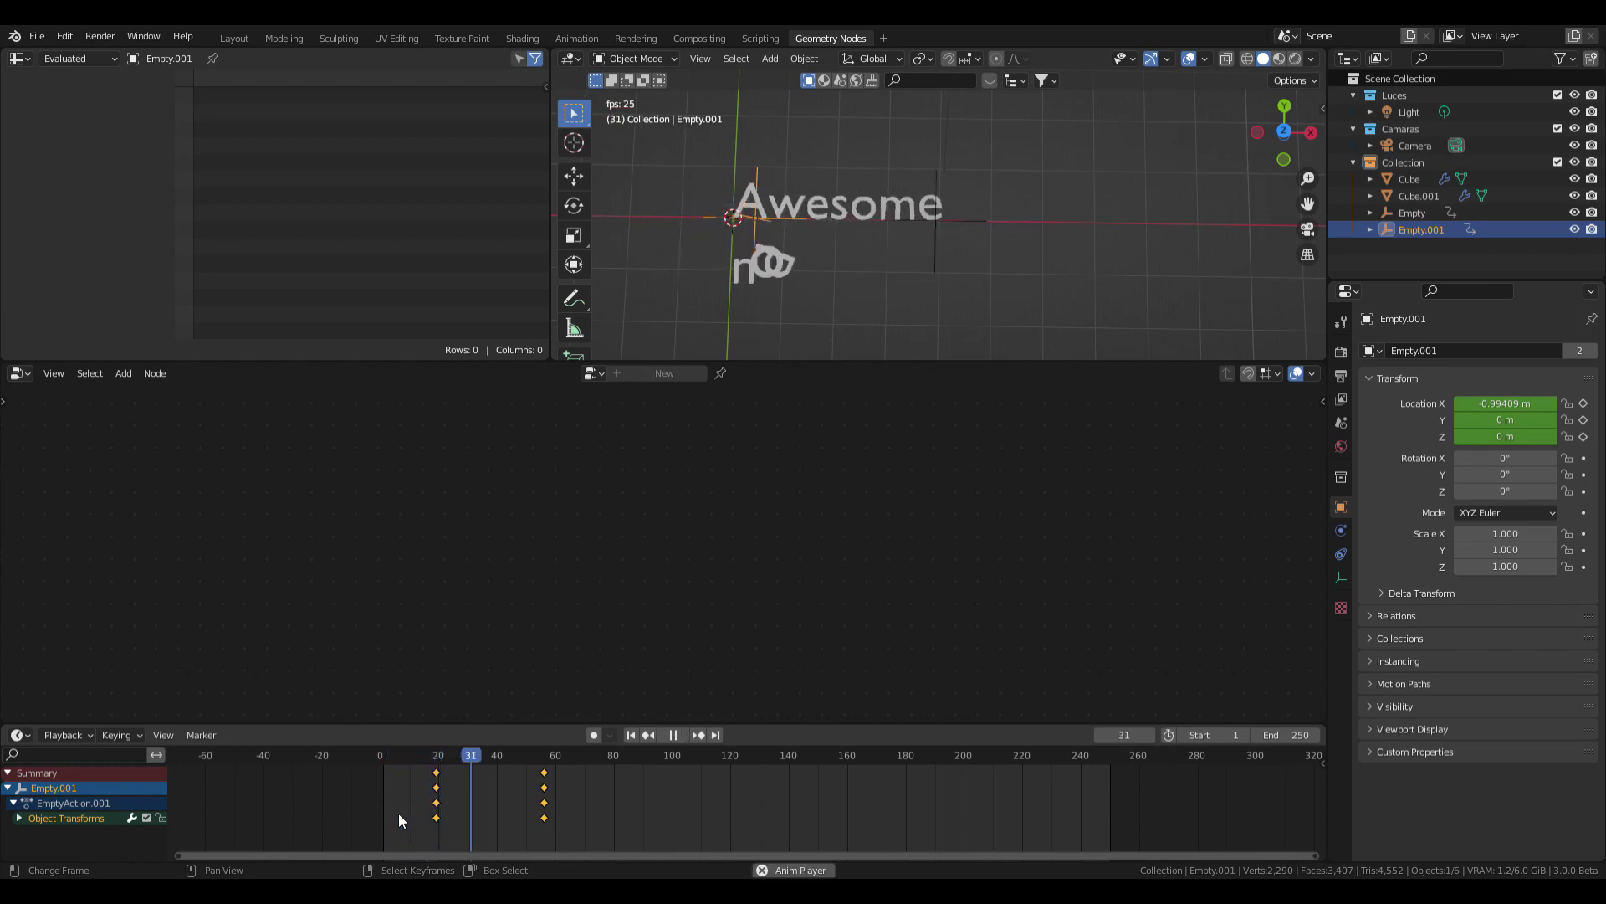
key(space)
click(365, 821)
key(space)
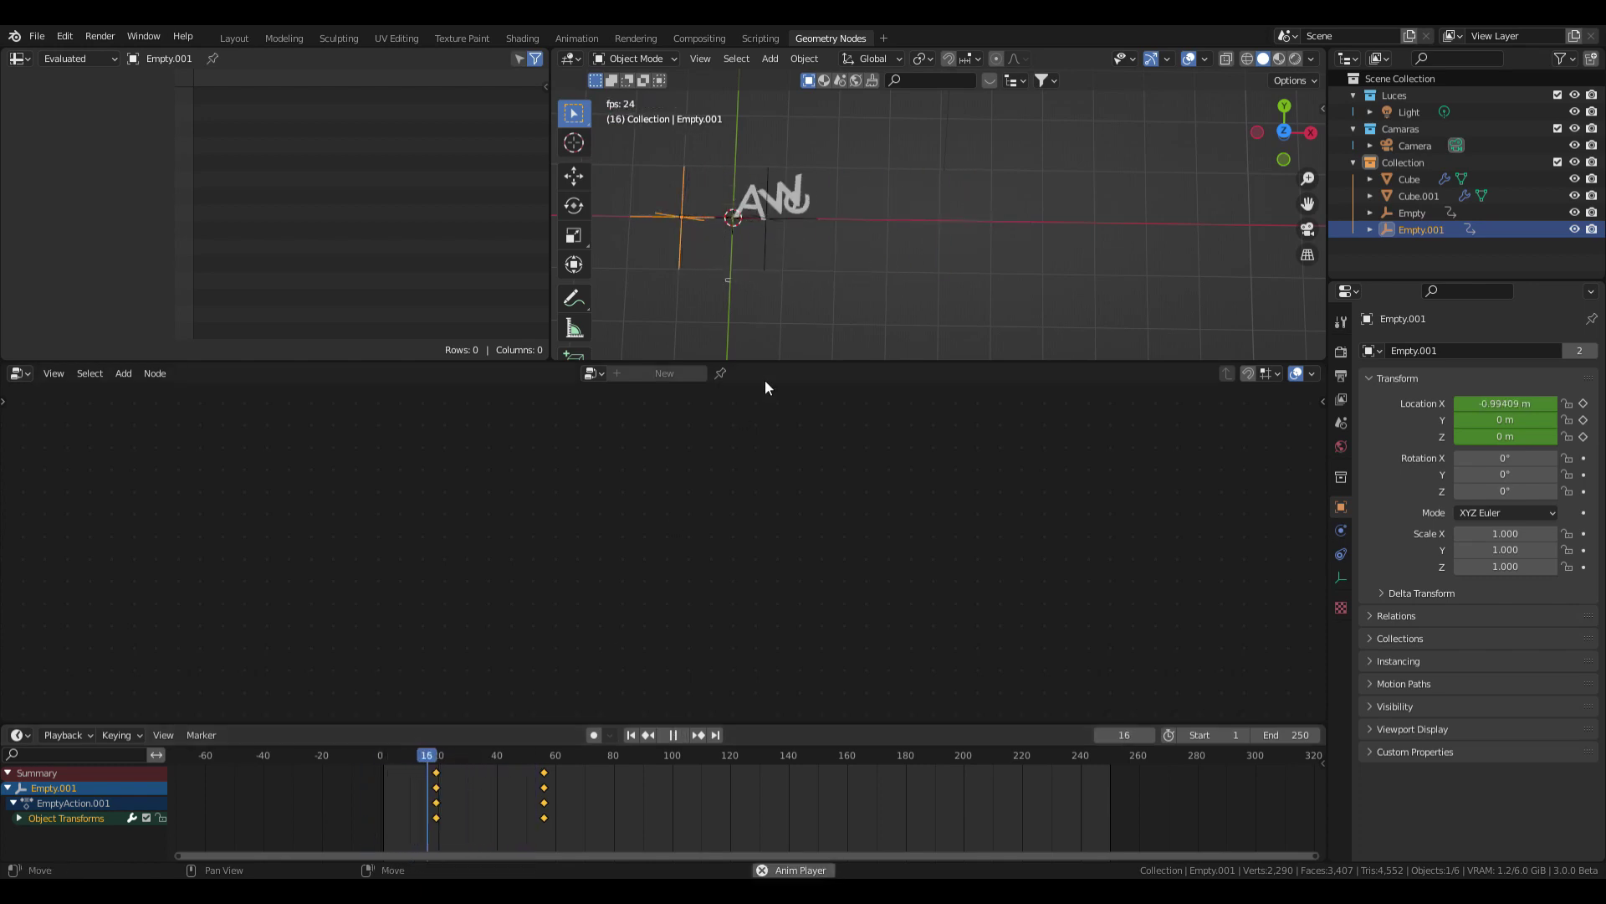
key(space)
At frame 19, move the duplicated Empty along X to about -1.22 m and insert a Location keyframe
click(440, 799)
key(Left)
key(alt+a)
scroll(905, 234, up, 2)
shift+middle_drag(721, 248, 822, 234)
right_click(758, 224)
key(g)
key(x)
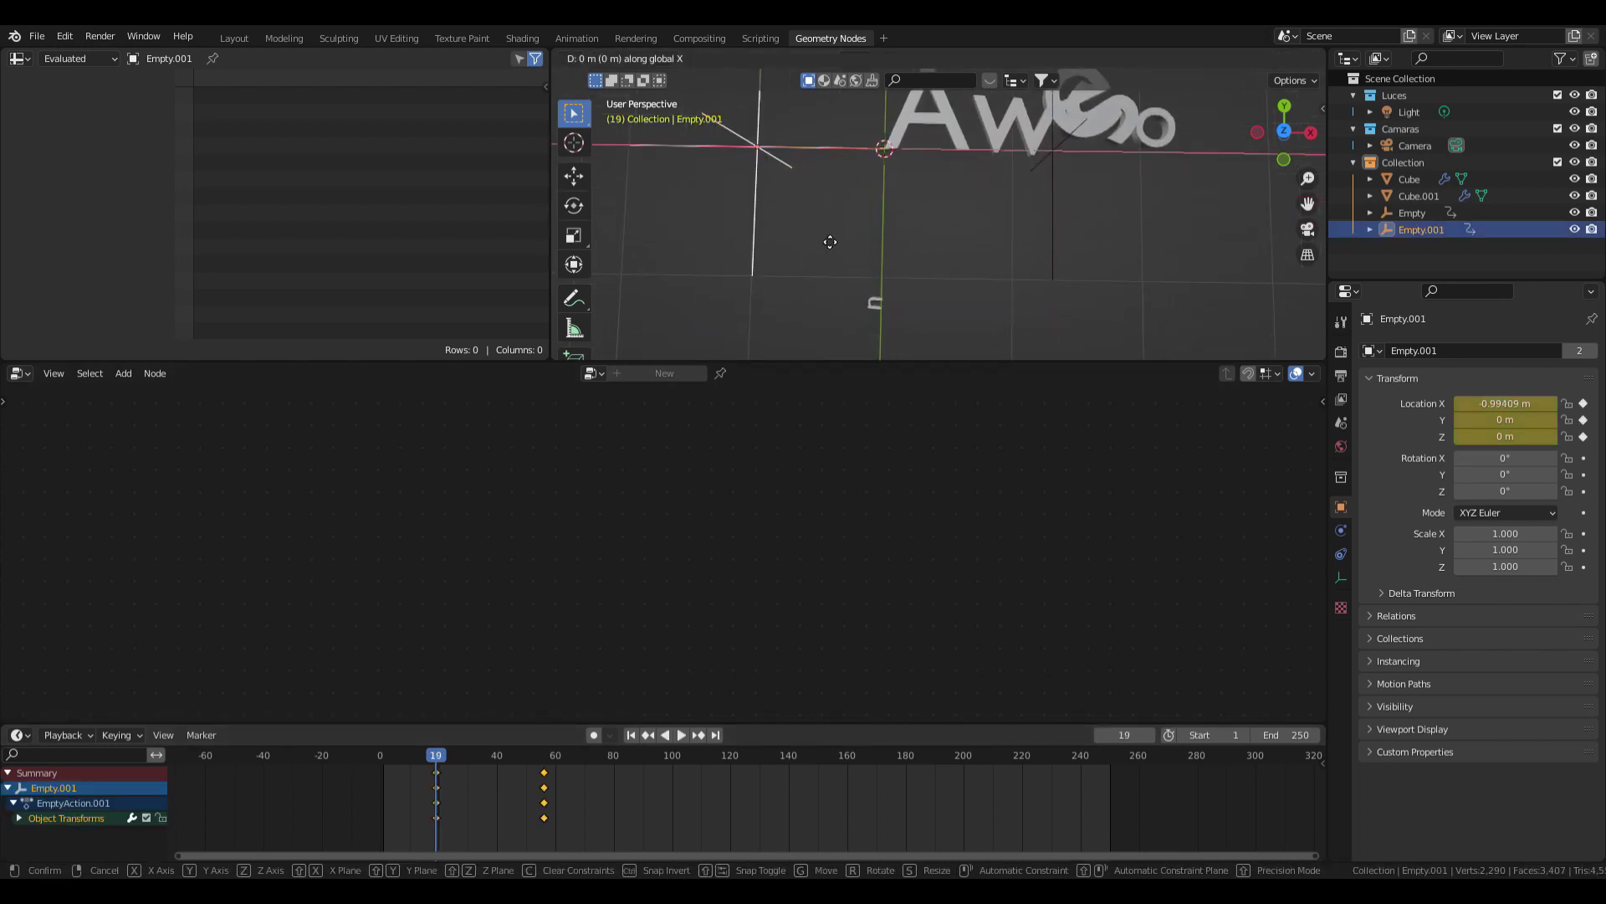
click(795, 242)
key(i)
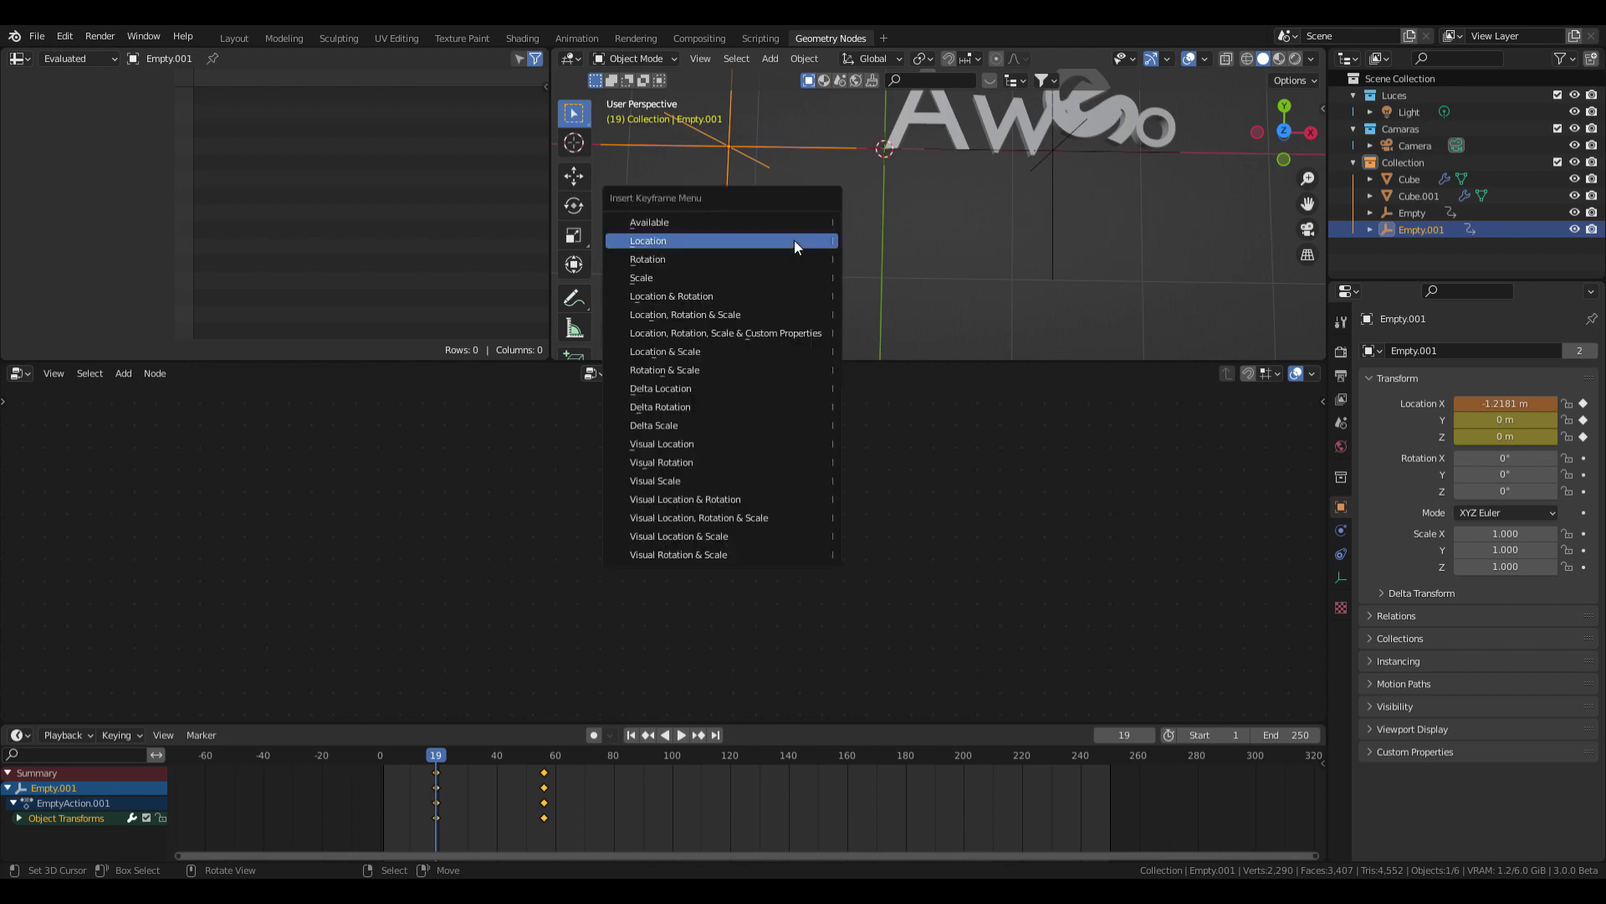
click(795, 239)
Replay the animation from the first frames to check how both text lines appear in sequence
key(space)
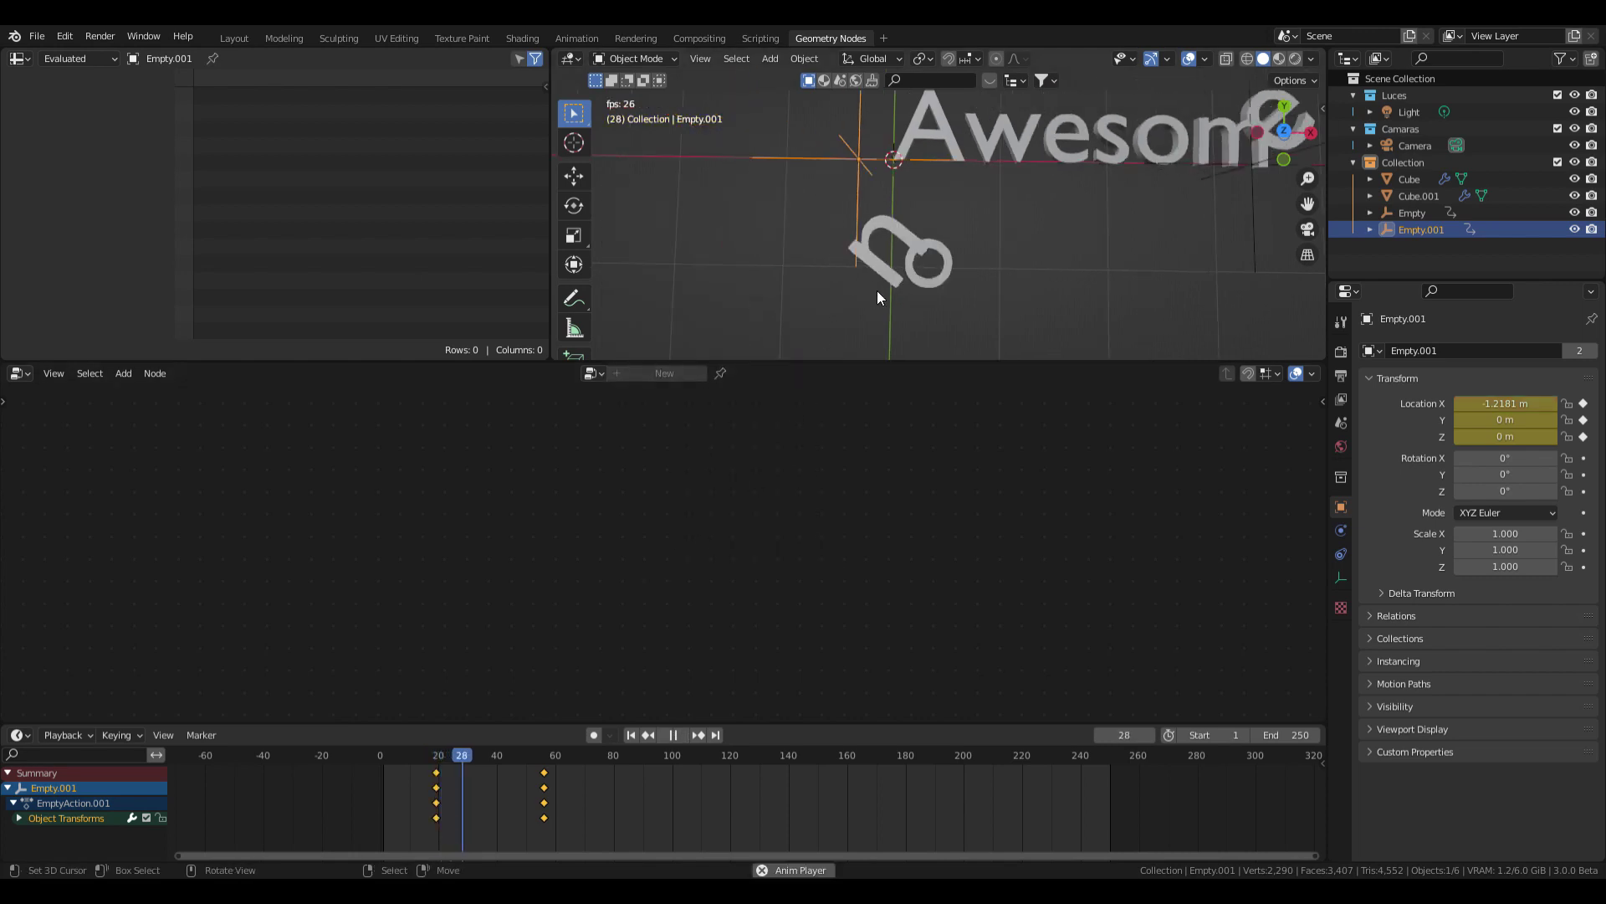
click(409, 811)
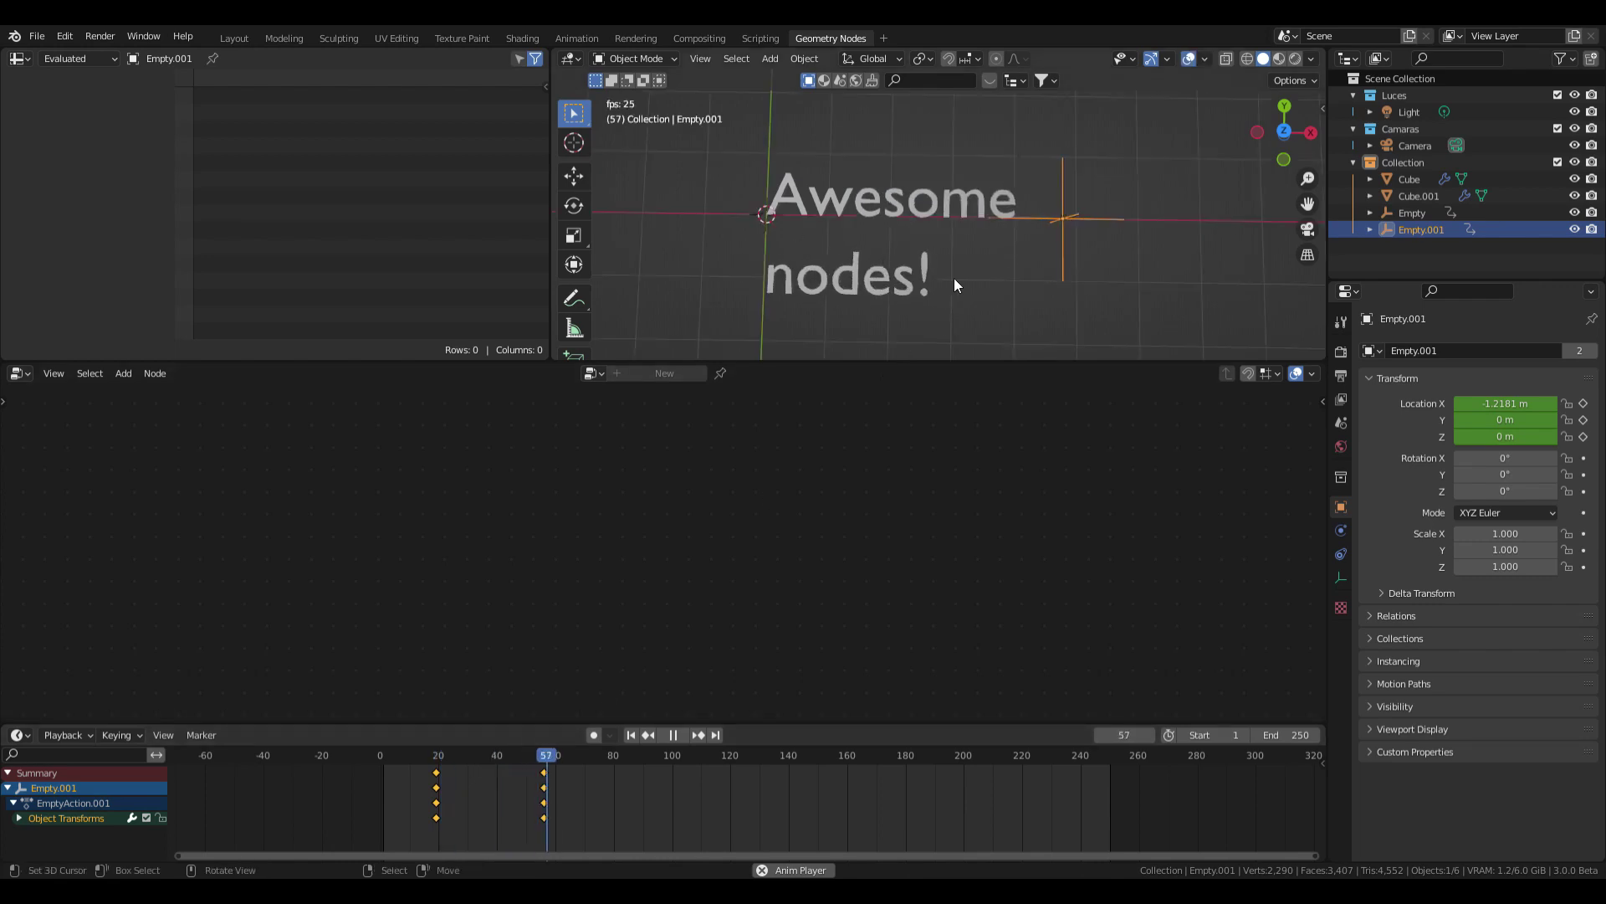
key(space)
Select the "Awesome" text and review its complete node tree from Group Input to Group Output
click(916, 211)
scroll(910, 566, down, 3)
middle_drag(1071, 599, 738, 523)
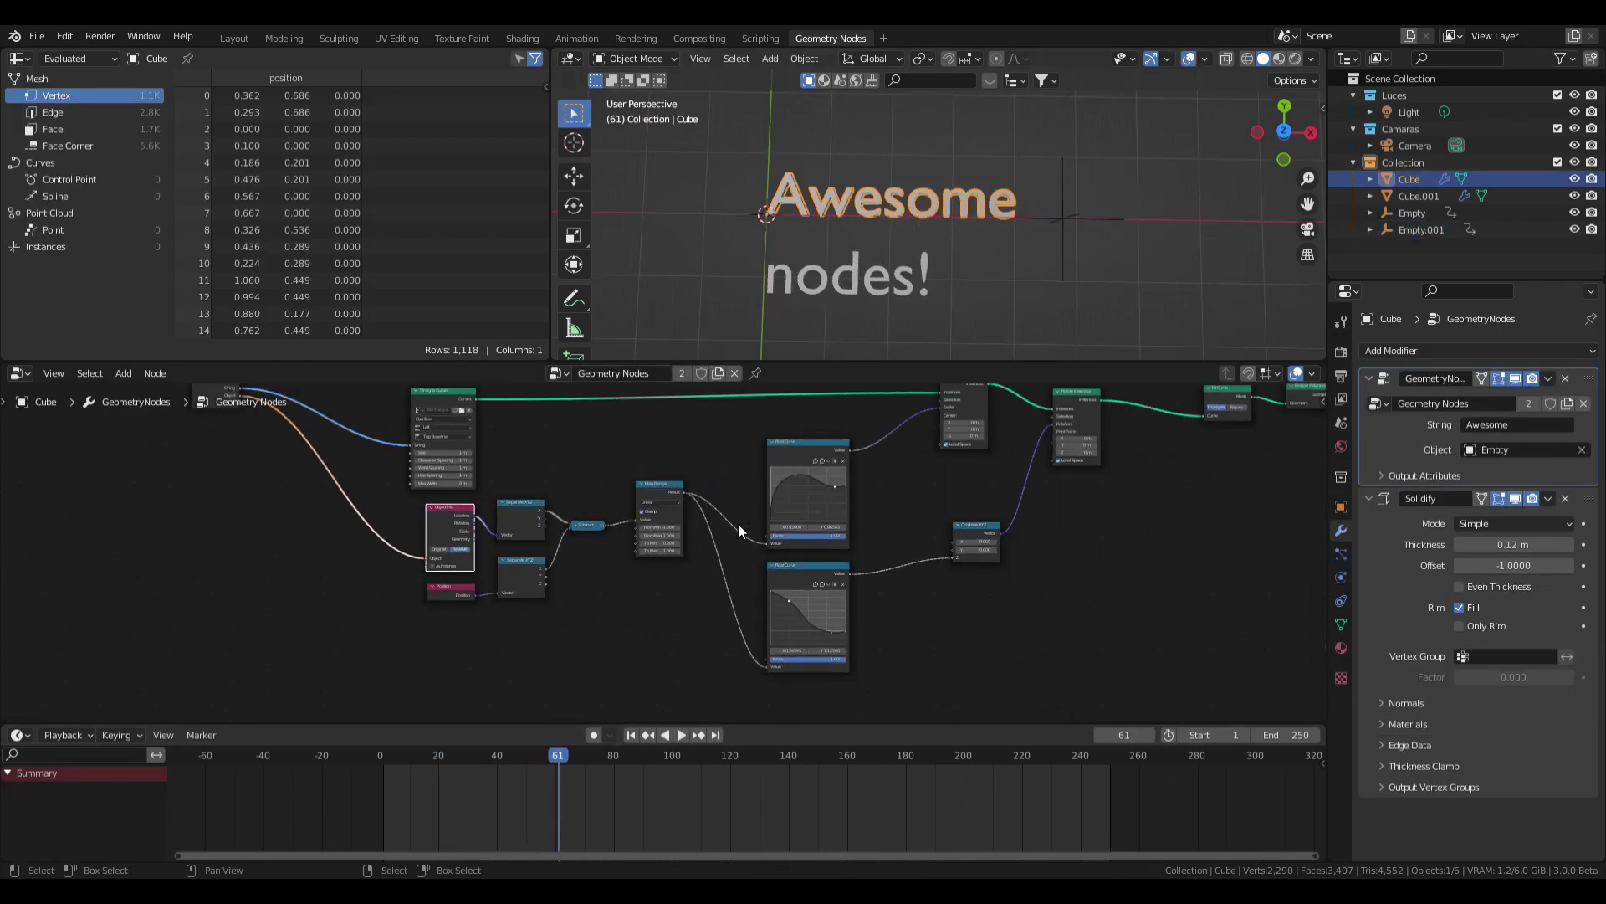
middle_drag(1011, 481, 926, 520)
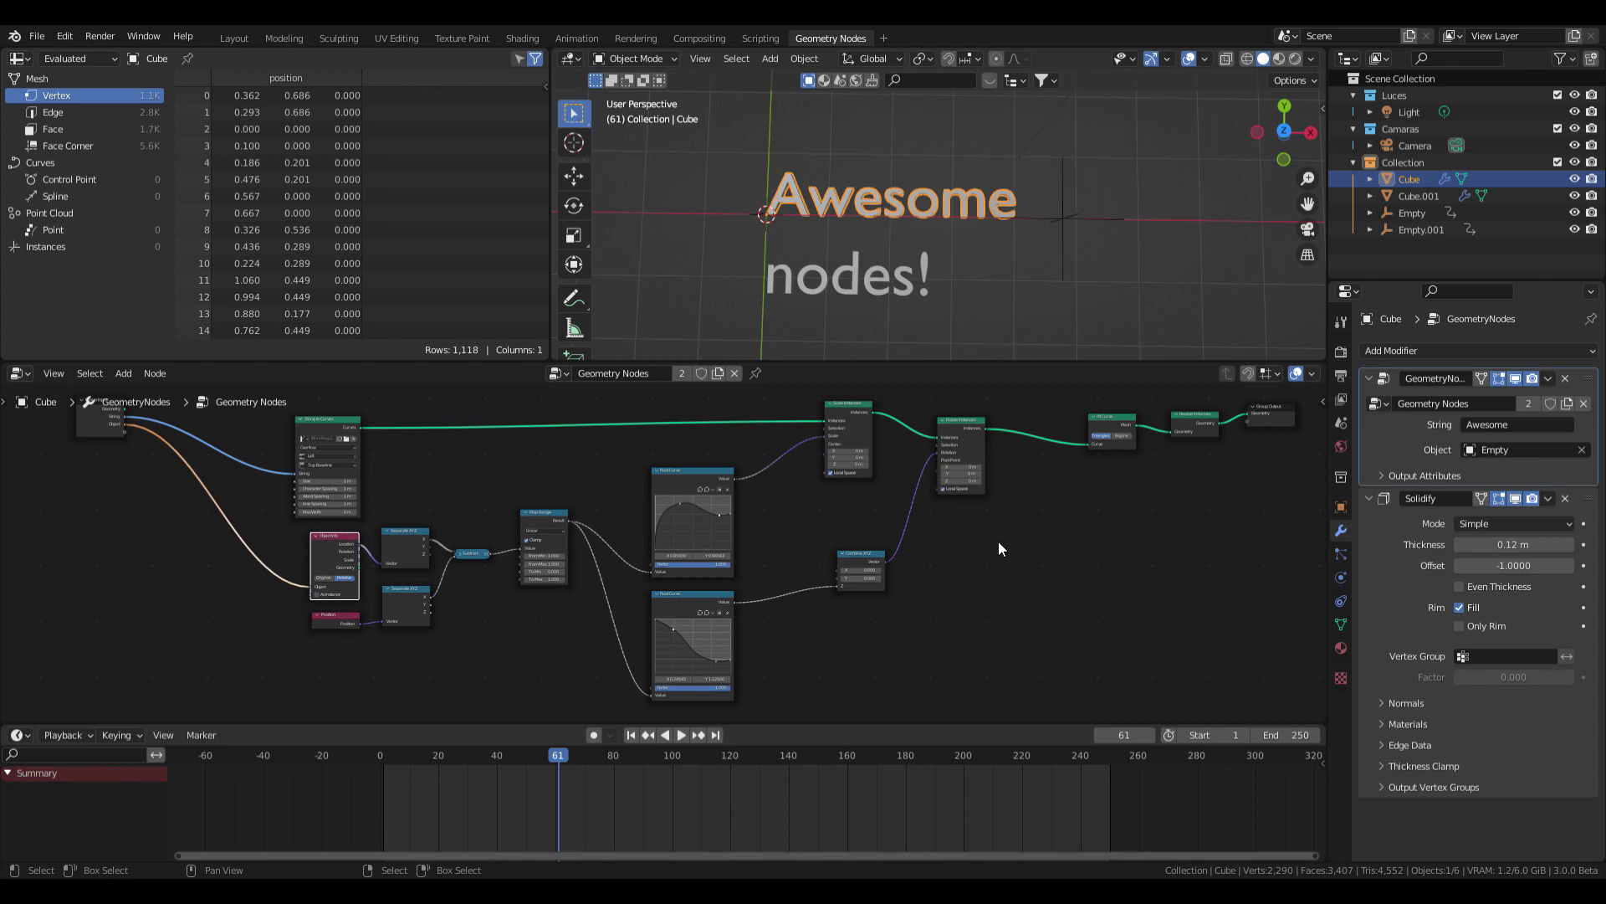